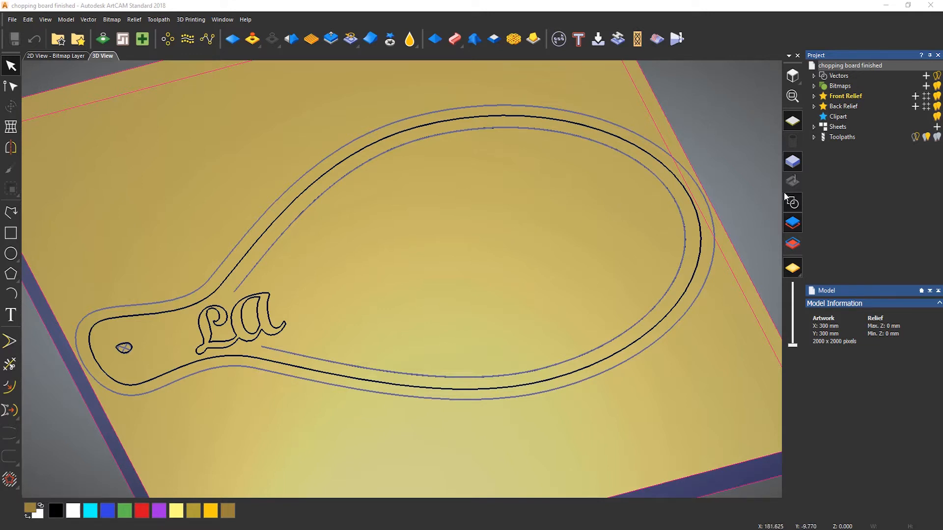
# Simulate the Drilling toolpath on a whole-model block from 0.0 to -15.0 mm at Standard resolution and play it at normal speed
pyautogui.click(814, 138)
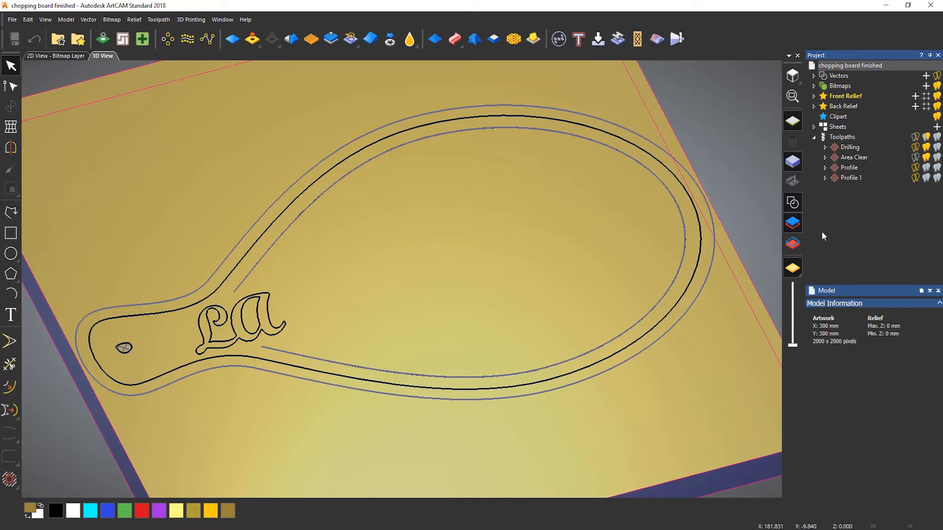
pyautogui.rightClick(846, 147)
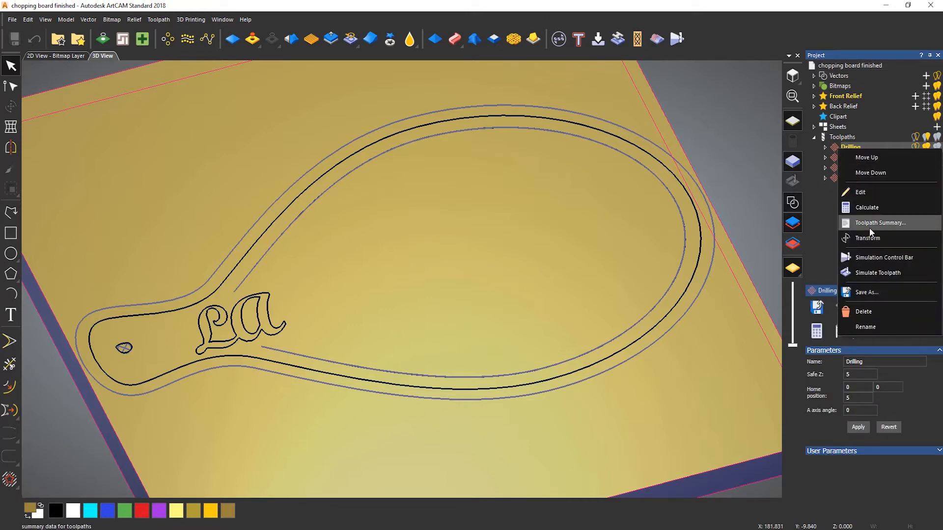
pyautogui.click(878, 258)
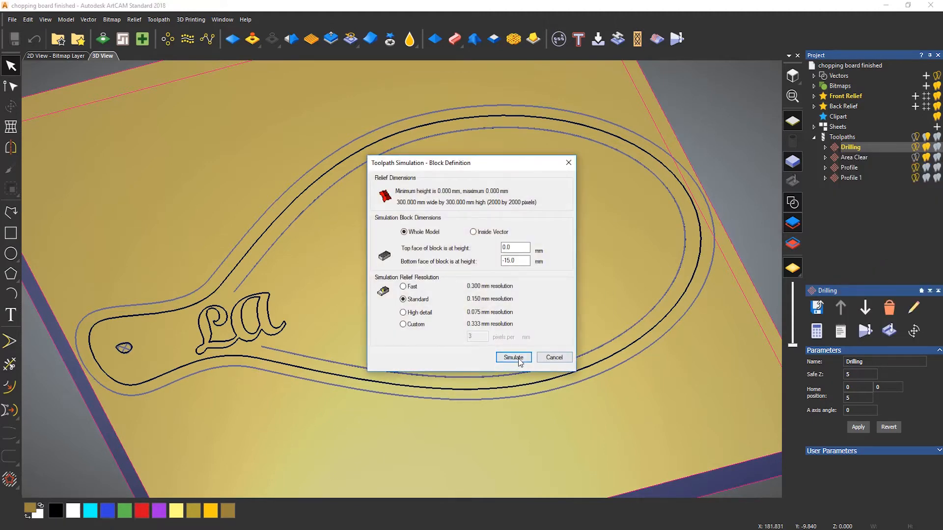
pyautogui.click(513, 356)
pyautogui.click(88, 94)
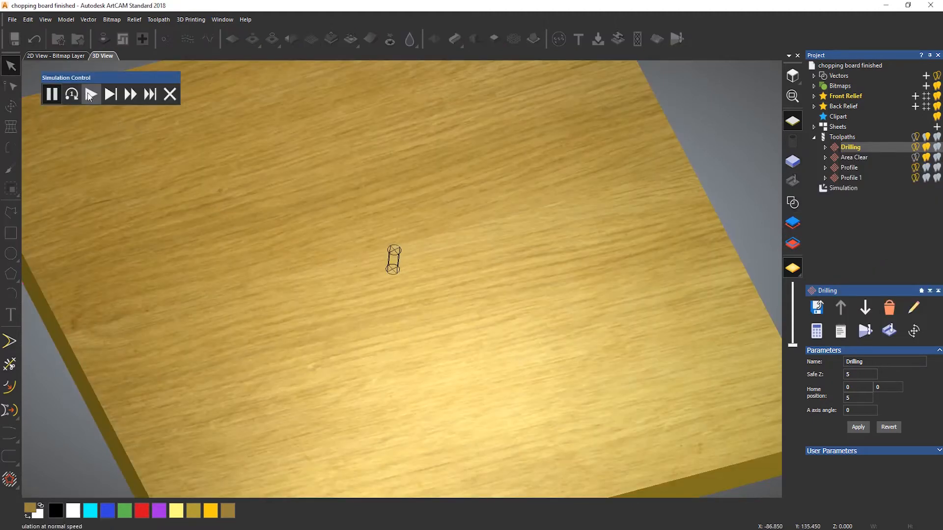
# Play the controlled simulation of the Area Clear toolpath on the same block
pyautogui.rightClick(852, 158)
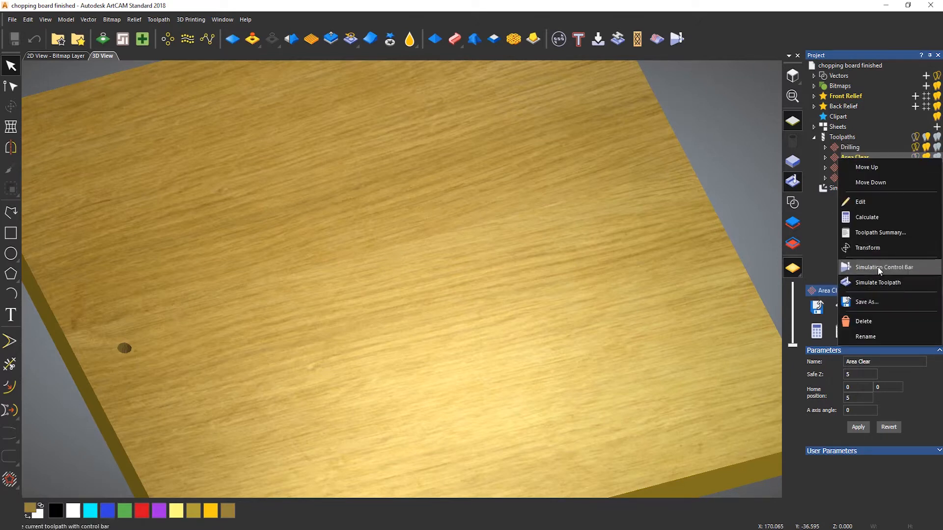
pyautogui.click(877, 267)
pyautogui.click(89, 94)
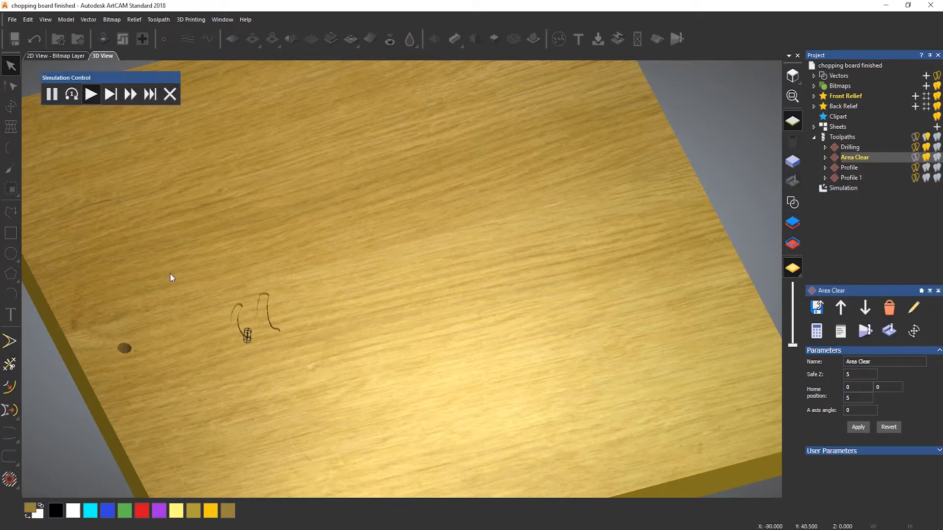
pyautogui.click(87, 96)
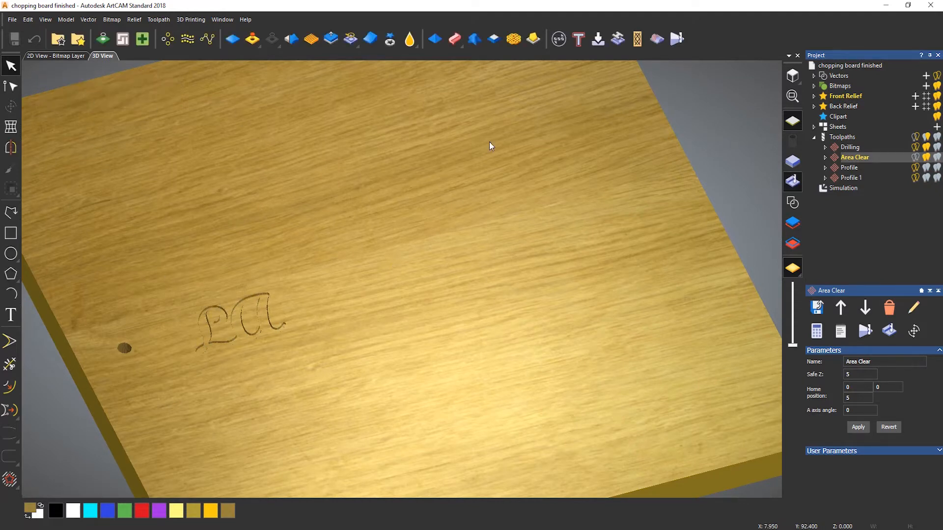
# Play the controlled simulation of the Profile toolpath that cuts the inner groove
pyautogui.click(848, 167)
pyautogui.rightClick(849, 168)
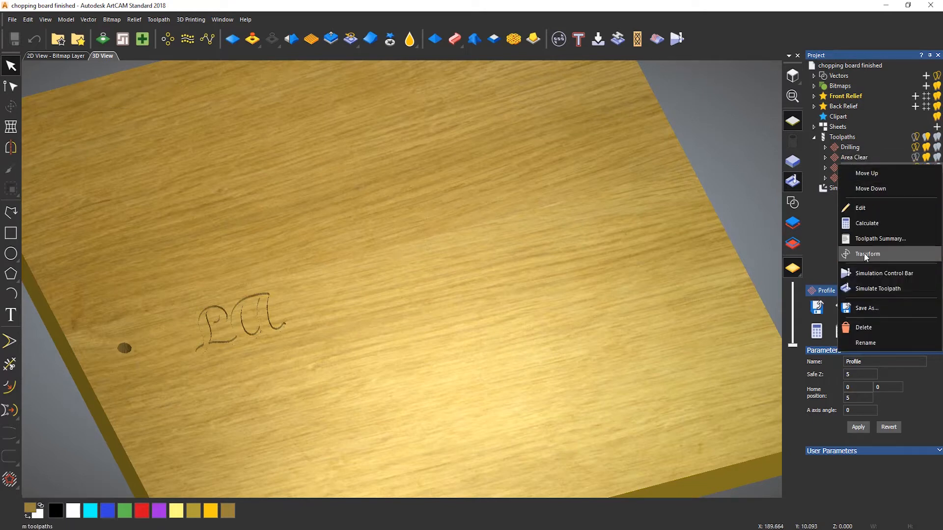
pyautogui.click(866, 269)
pyautogui.click(91, 93)
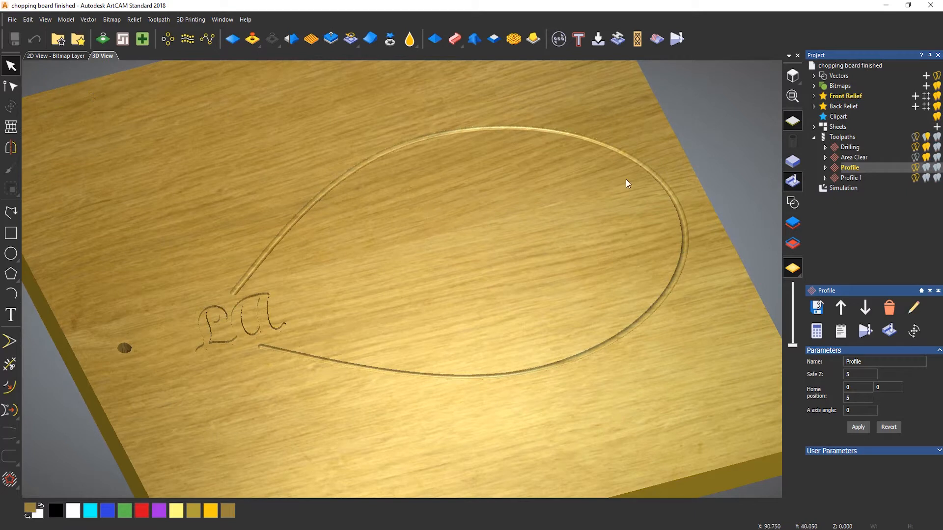
# Play the controlled simulation of the Profile 1 toolpath that cuts out the board's outline
pyautogui.click(851, 177)
pyautogui.rightClick(852, 179)
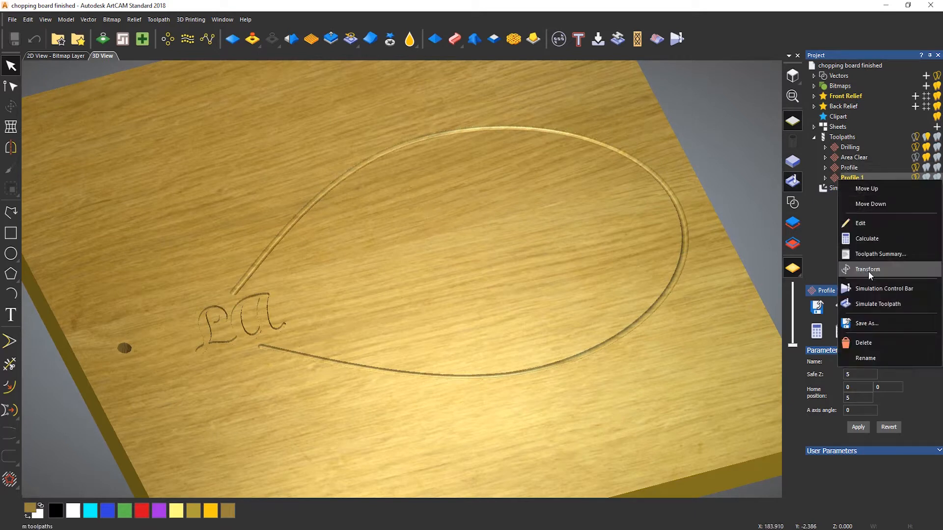
pyautogui.click(869, 286)
pyautogui.click(90, 95)
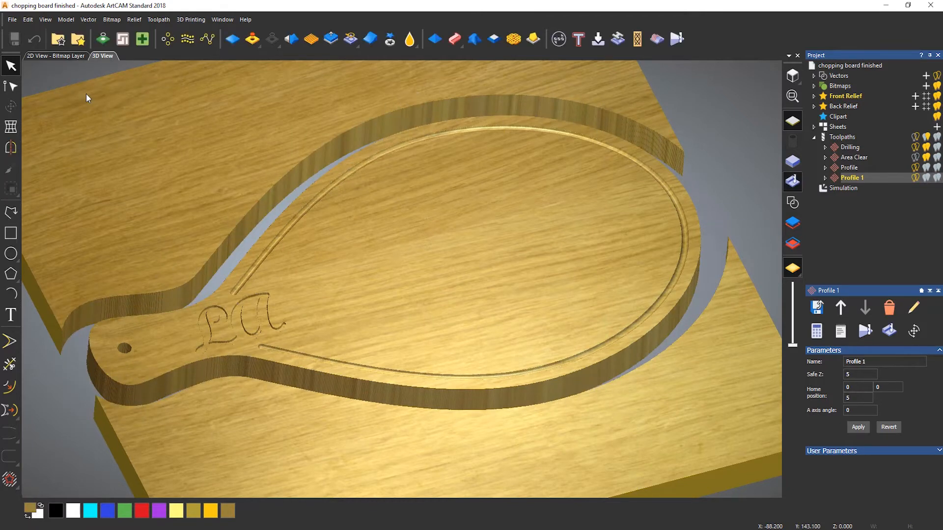
# Automatically delete the waste material around the simulated chopping board
pyautogui.click(837, 189)
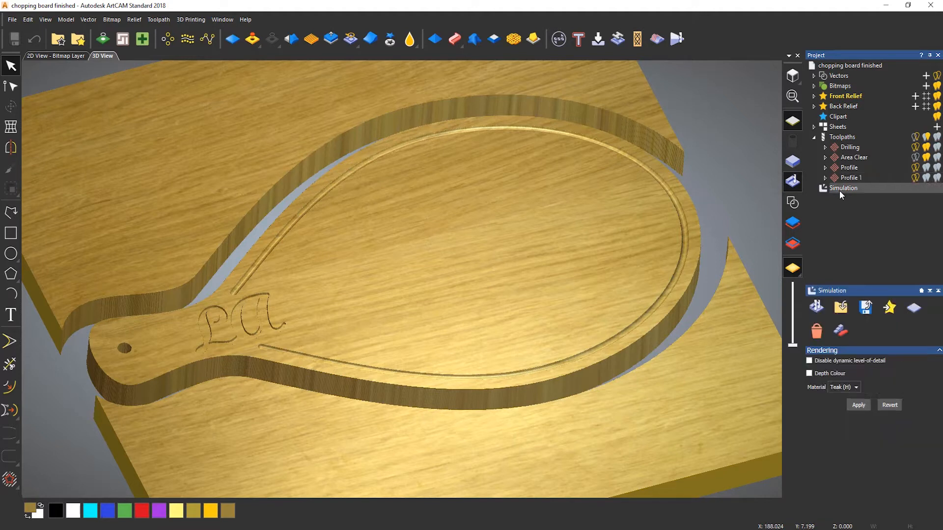
pyautogui.click(842, 333)
pyautogui.click(855, 89)
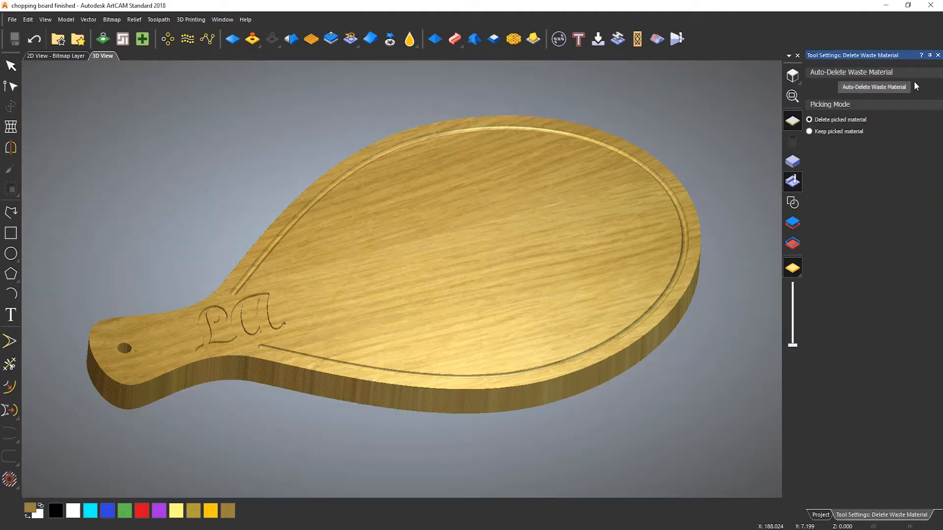
pyautogui.click(937, 55)
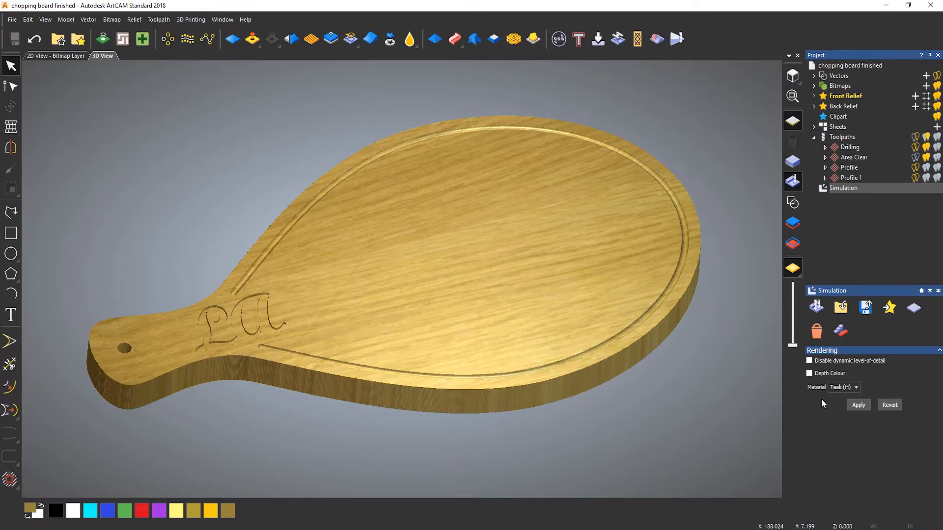
# Apply depth colour to the simulation and inspect the carved LA lettering on the handle up close
pyautogui.click(809, 373)
pyautogui.click(854, 407)
pyautogui.moveTo(420, 266)
pyautogui.mouseDown()
pyautogui.moveTo(429, 270)
pyautogui.moveTo(414, 323)
pyautogui.moveTo(411, 272)
pyautogui.moveTo(417, 283)
pyautogui.mouseUp()
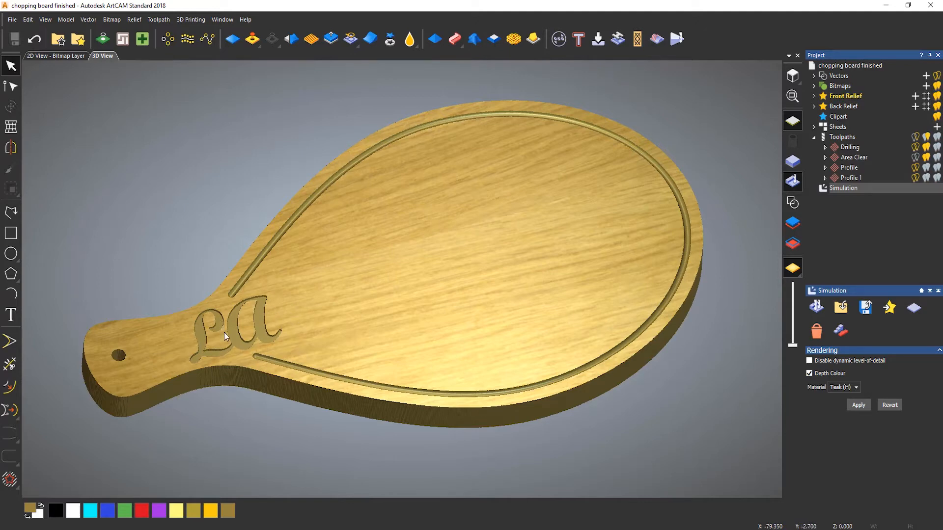
pyautogui.scroll(5, 204, 328)
pyautogui.scroll(-2, 277, 333)
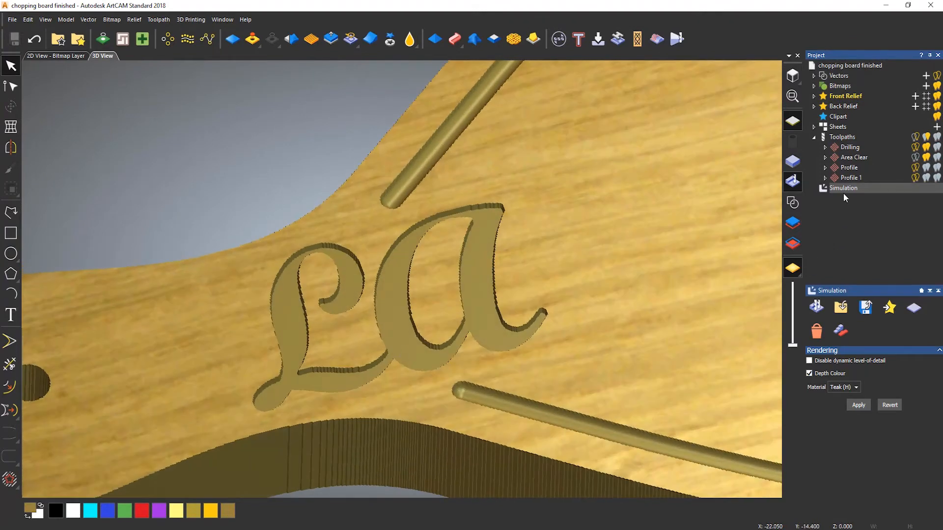
# Delete the simulation and show the vectors in the 3D view
pyautogui.rightClick(843, 193)
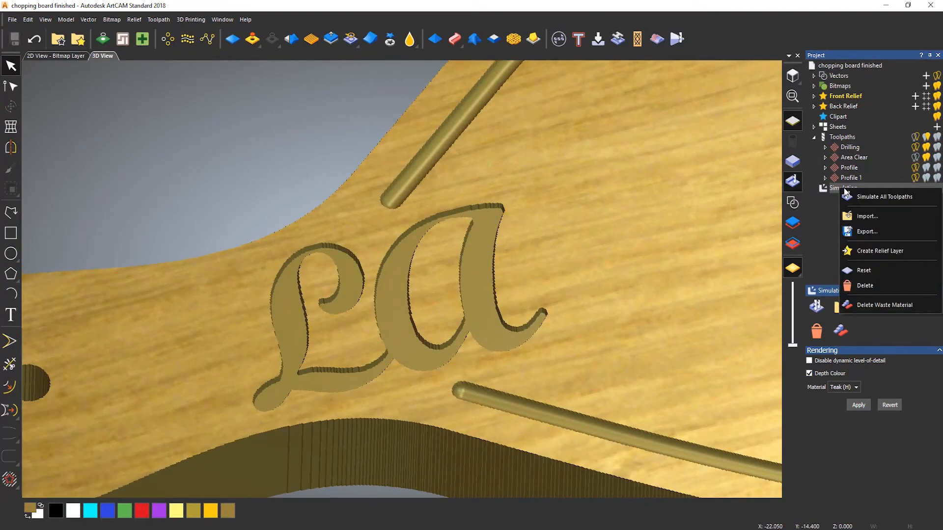
pyautogui.click(865, 285)
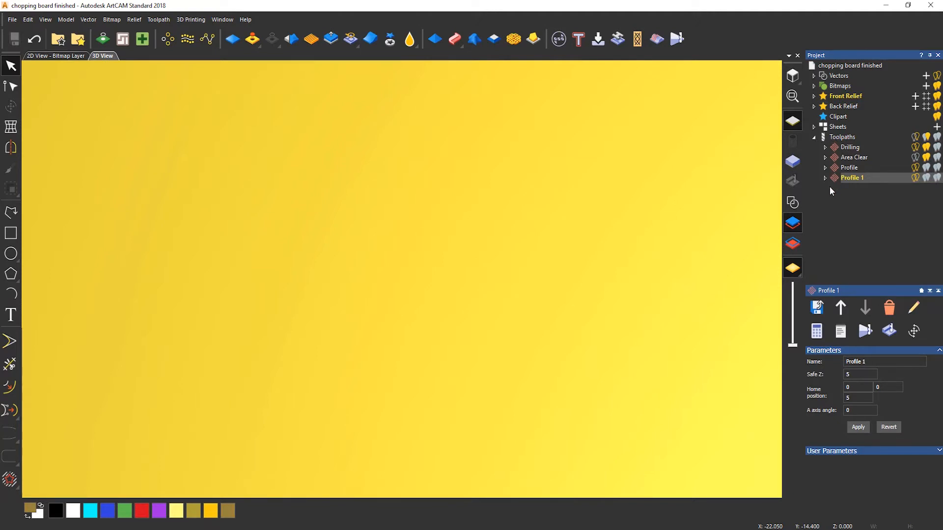
pyautogui.click(794, 202)
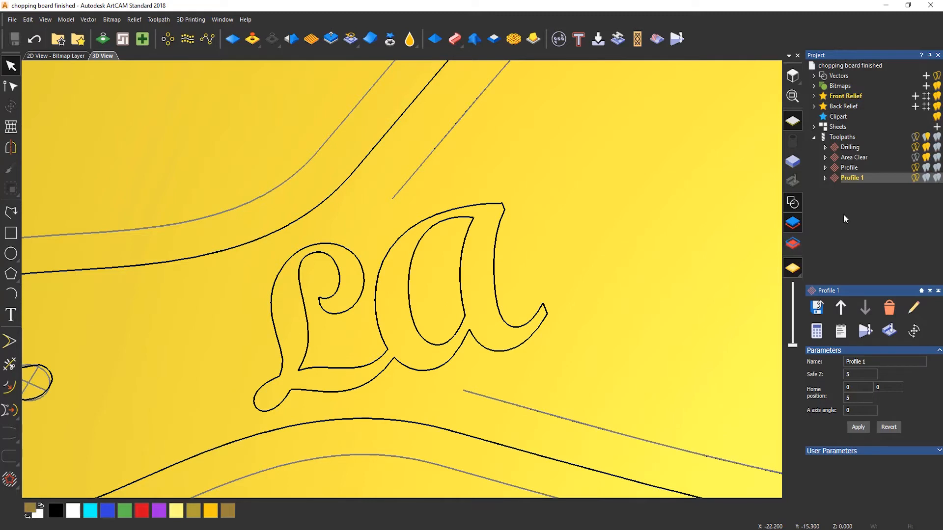
# Simulate only the Area Clear toolpath on a whole-model block from 0.0 to -15.0 mm at Standard resolution
pyautogui.click(850, 159)
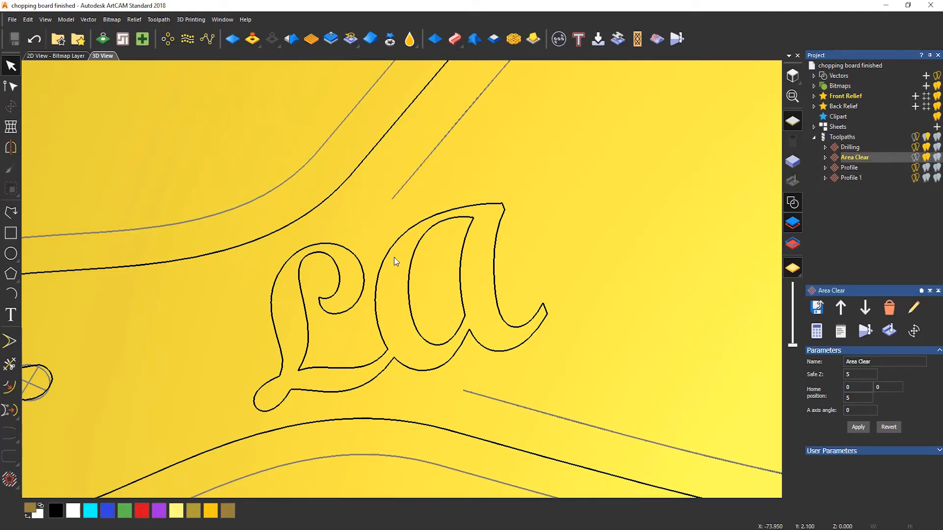
pyautogui.rightClick(859, 158)
pyautogui.click(871, 286)
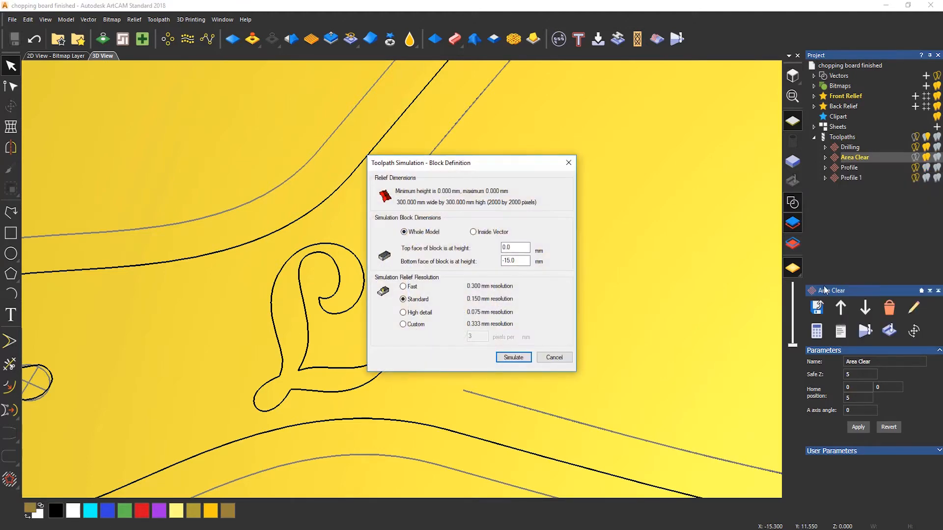
pyautogui.click(519, 360)
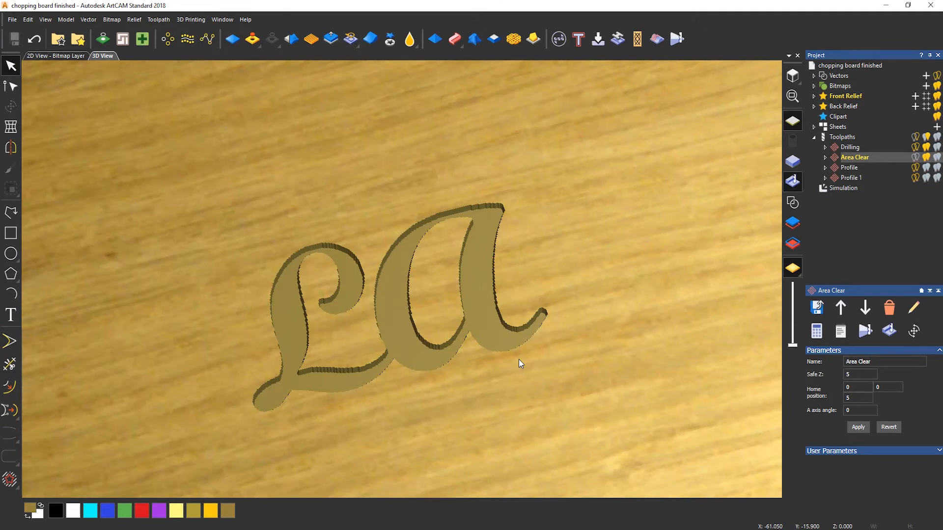
# Apply the Simulation Default material to the simulated lettering
pyautogui.click(844, 187)
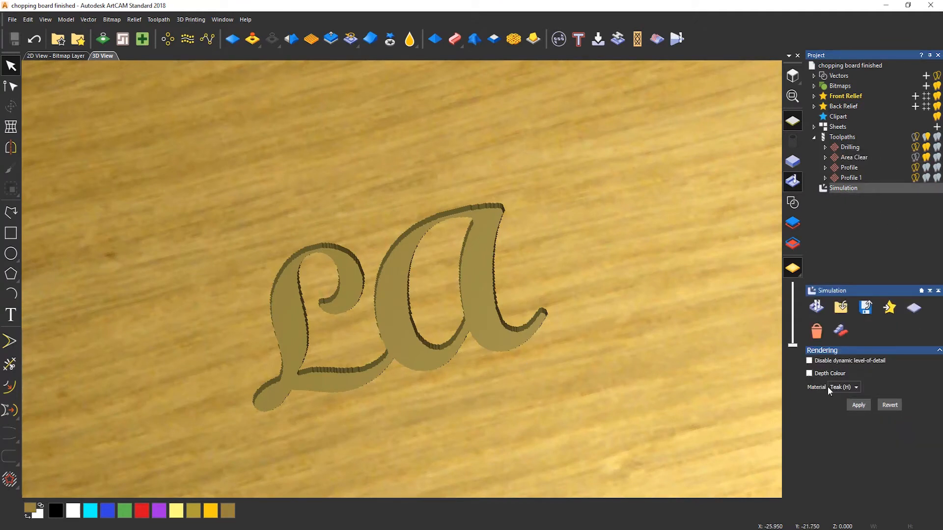
pyautogui.click(842, 388)
pyautogui.click(849, 406)
pyautogui.click(856, 406)
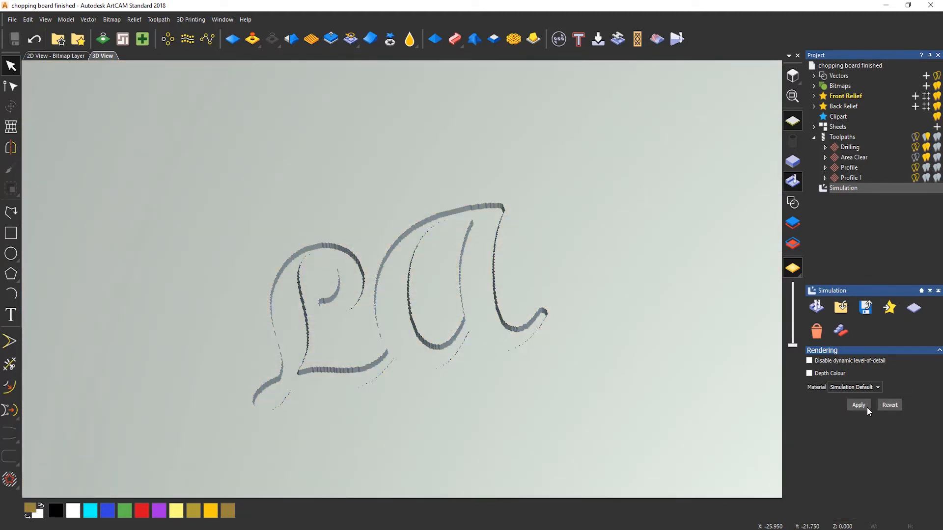
# Delete the simulation and the Area Clear toolpath
pyautogui.rightClick(841, 188)
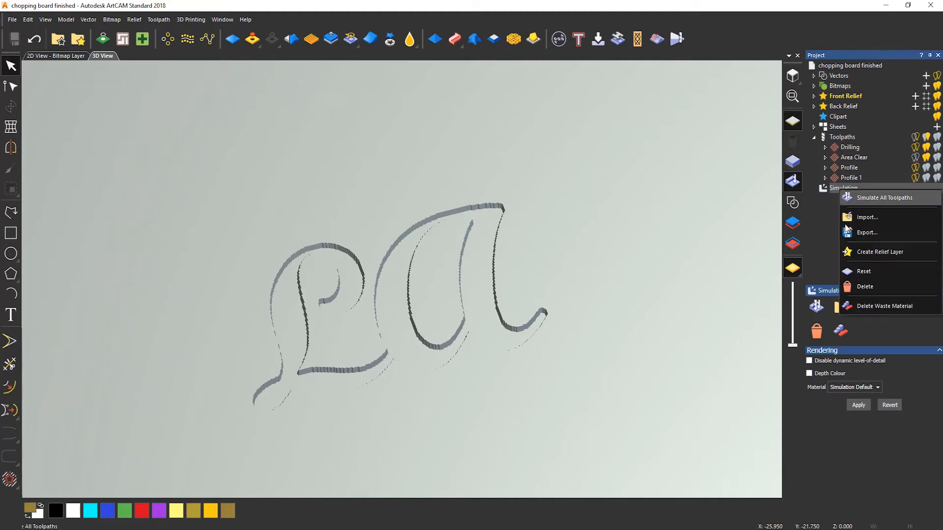
pyautogui.click(858, 286)
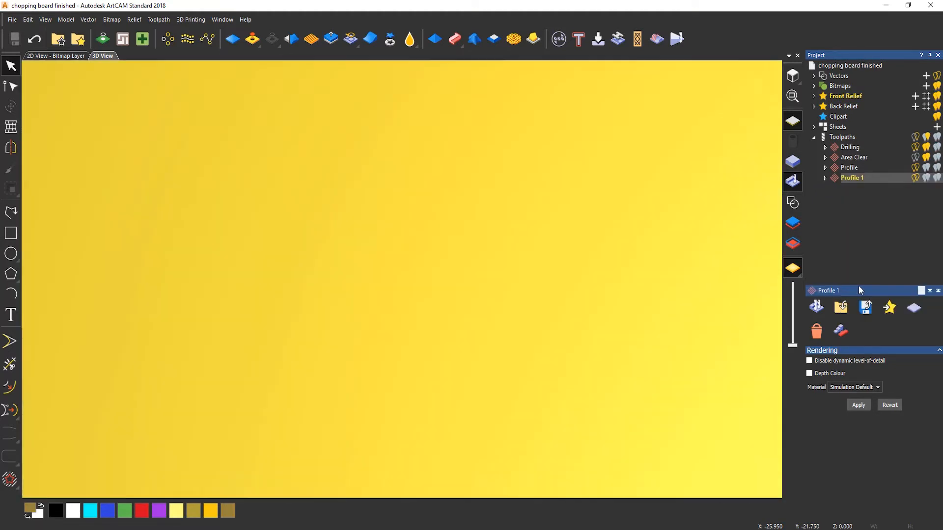
pyautogui.rightClick(844, 158)
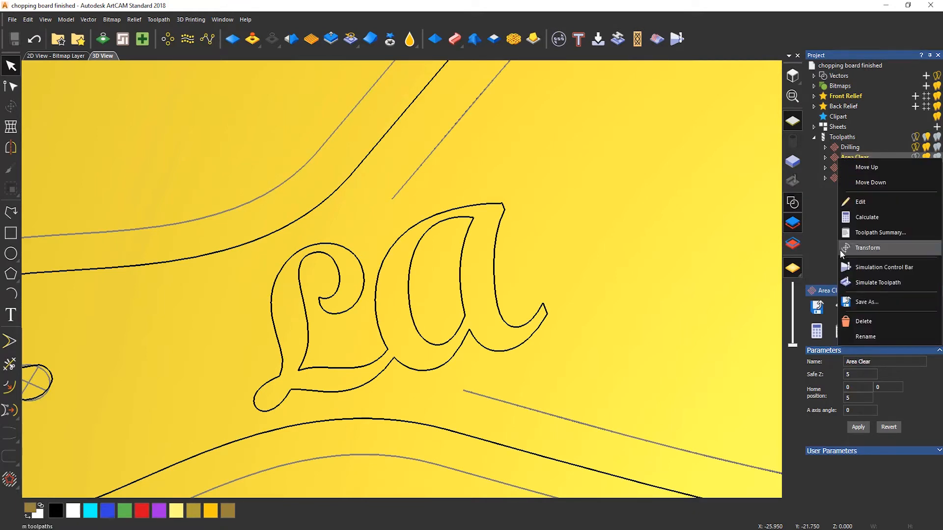
pyautogui.click(864, 322)
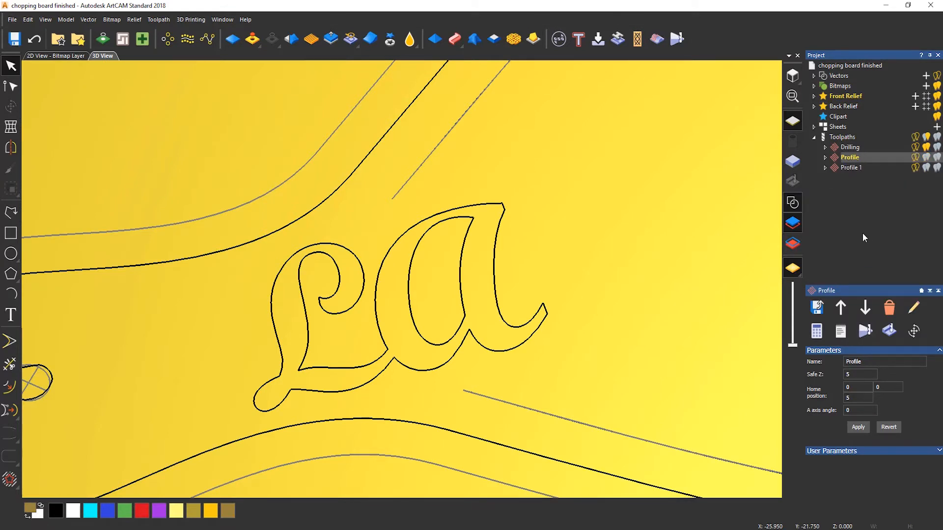
# Start a V-Bit Carving toolpath and select the LA lettering vectors for it
pyautogui.click(841, 138)
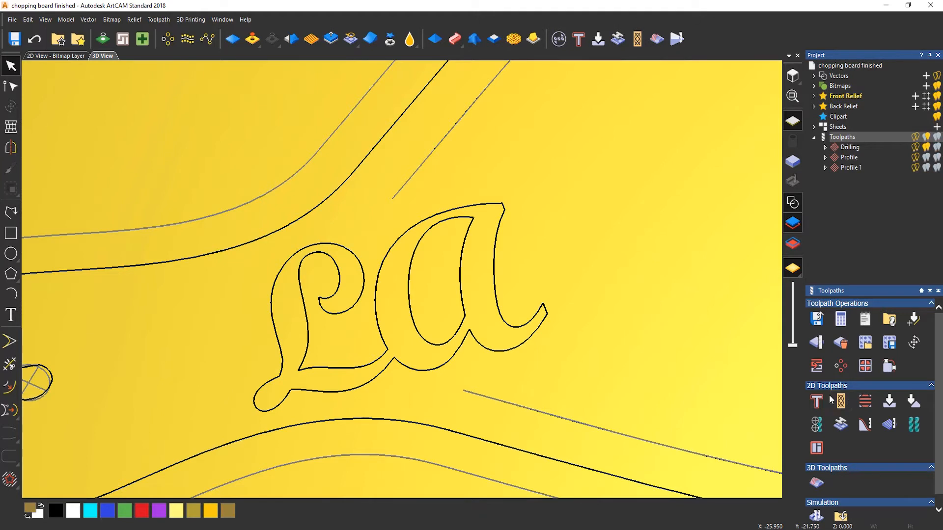
pyautogui.click(891, 406)
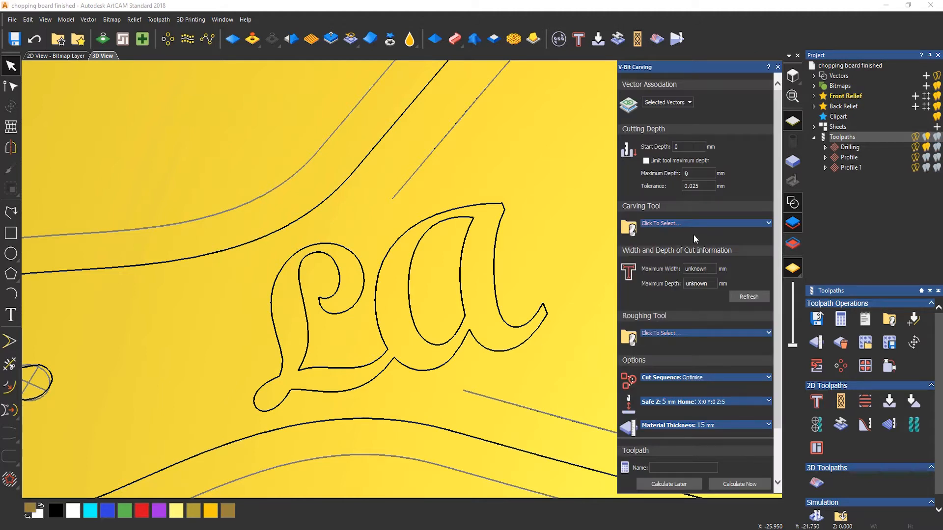
pyautogui.moveTo(517, 240); pyautogui.dragTo(264, 361)
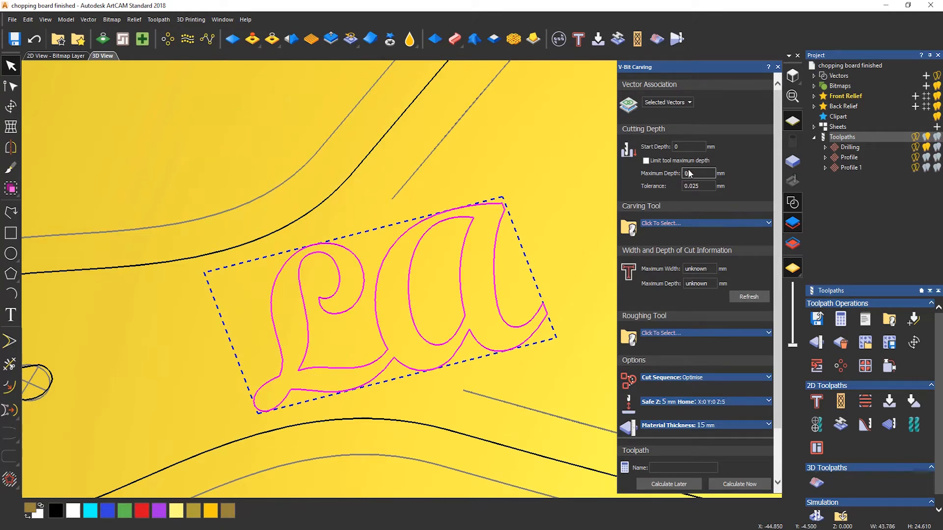
# Choose the metric wood V-Bit 32 mm 90 degree as the carving tool
pyautogui.click(675, 224)
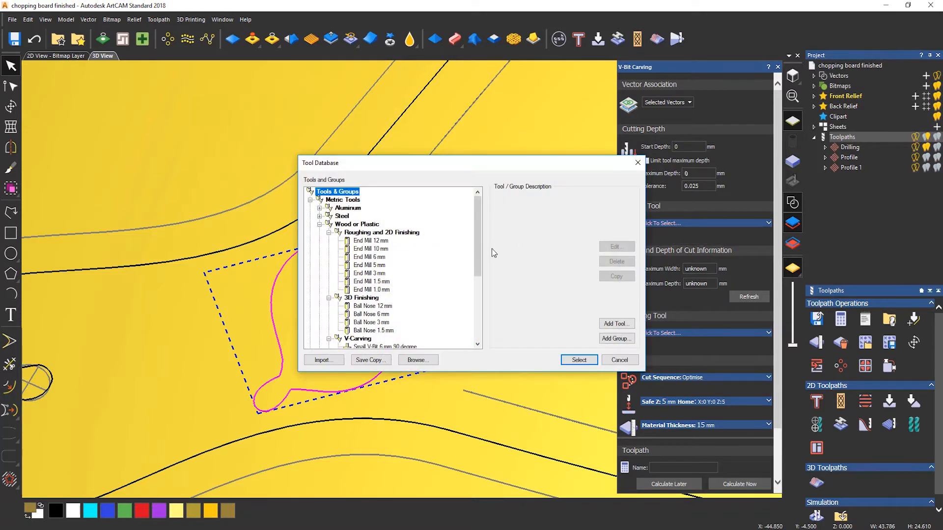
pyautogui.moveTo(477, 228); pyautogui.dragTo(476, 278)
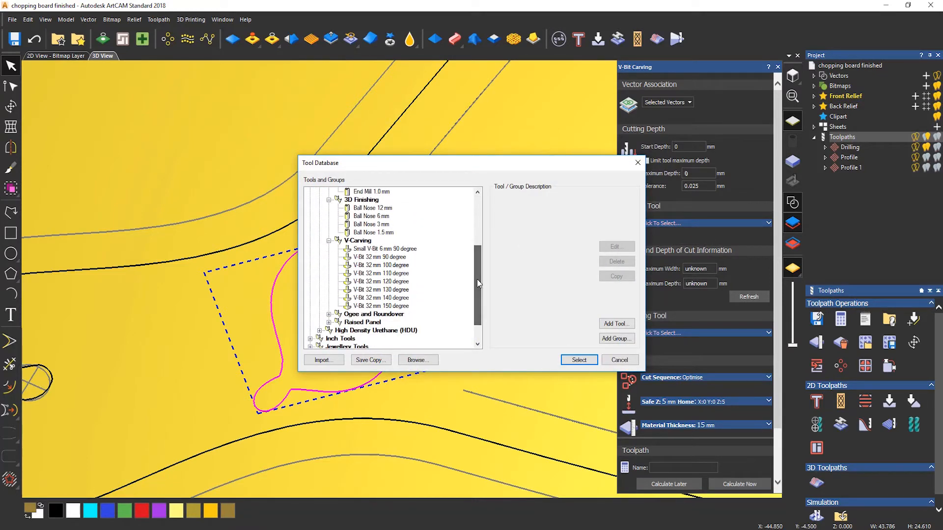
pyautogui.click(380, 257)
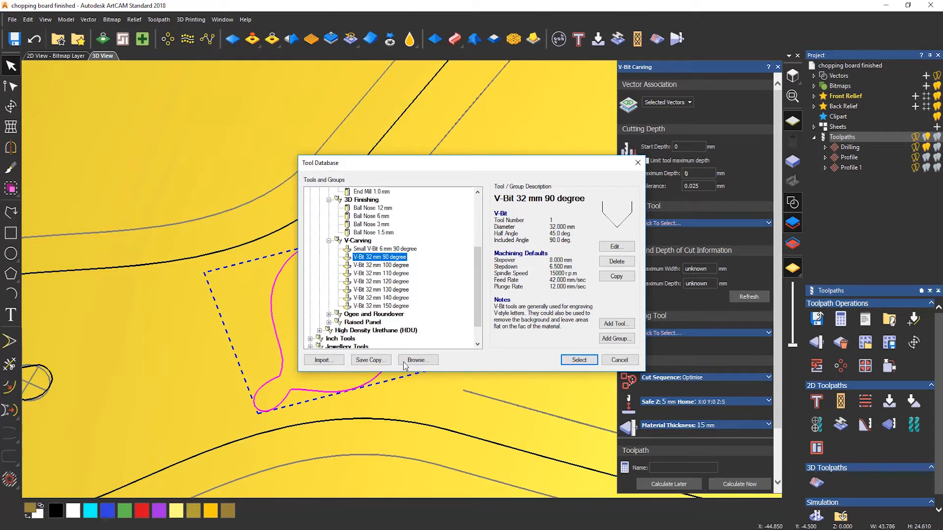
pyautogui.click(570, 361)
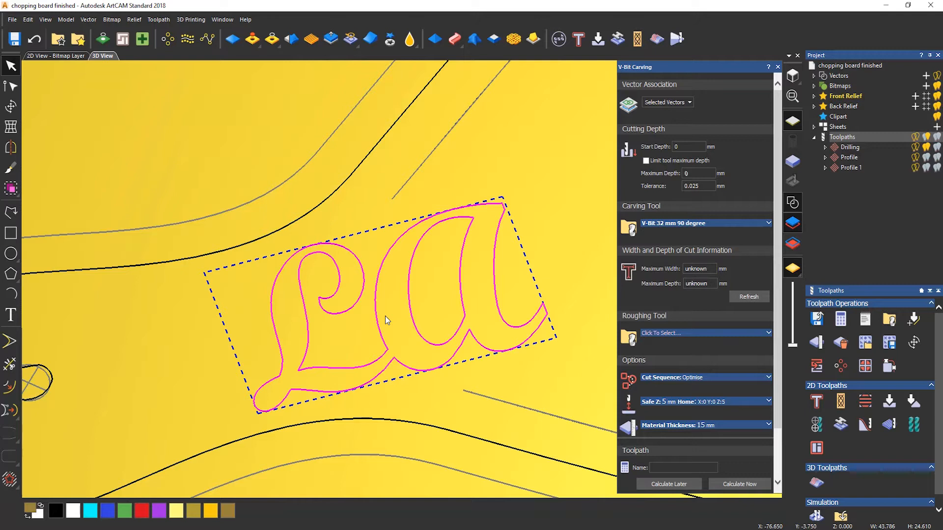
# Calculate the maximum width and depth of cut for the selected lettering with the chosen V-bit
pyautogui.click(754, 298)
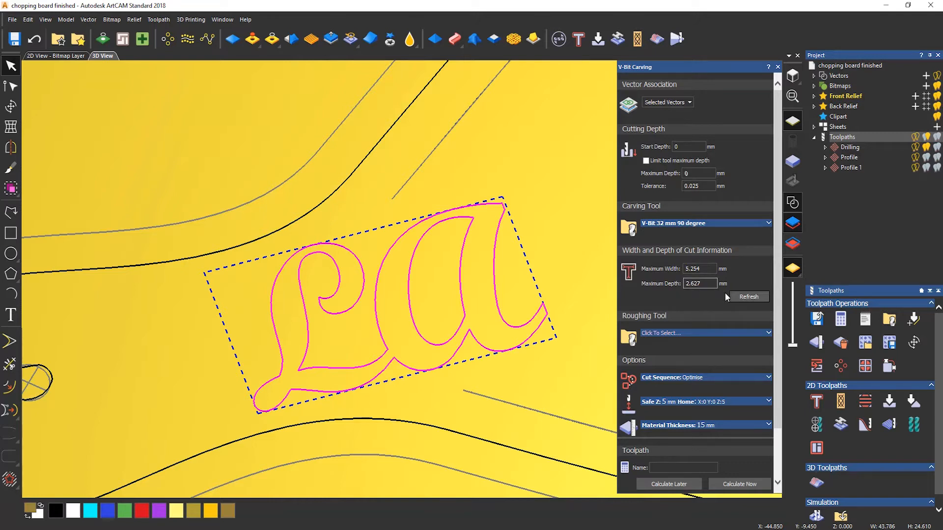
# Move the inner contour of the letter A down so it crosses the letter's outer outline, and clear the selection
pyautogui.click(471, 316)
pyautogui.click(467, 316)
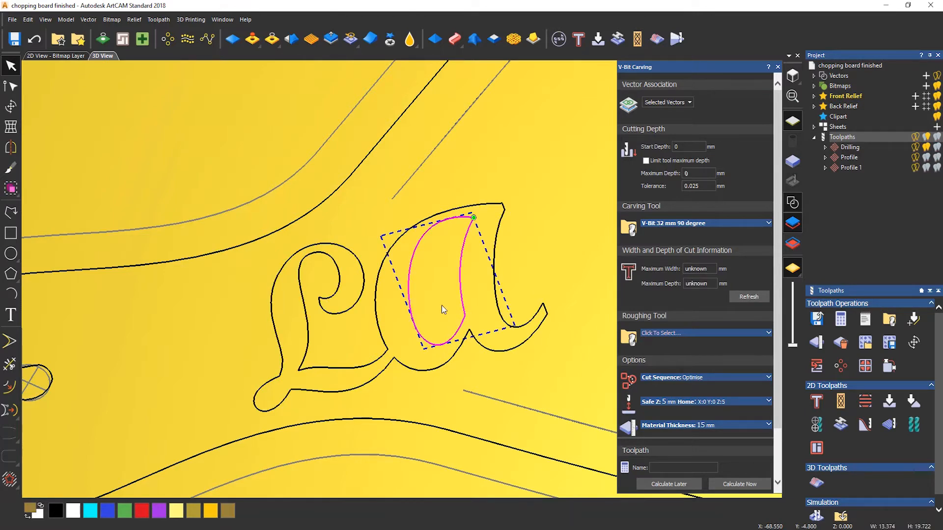
pyautogui.scroll(2, 441, 305)
pyautogui.moveTo(445, 309); pyautogui.dragTo(423, 297, button='middle')
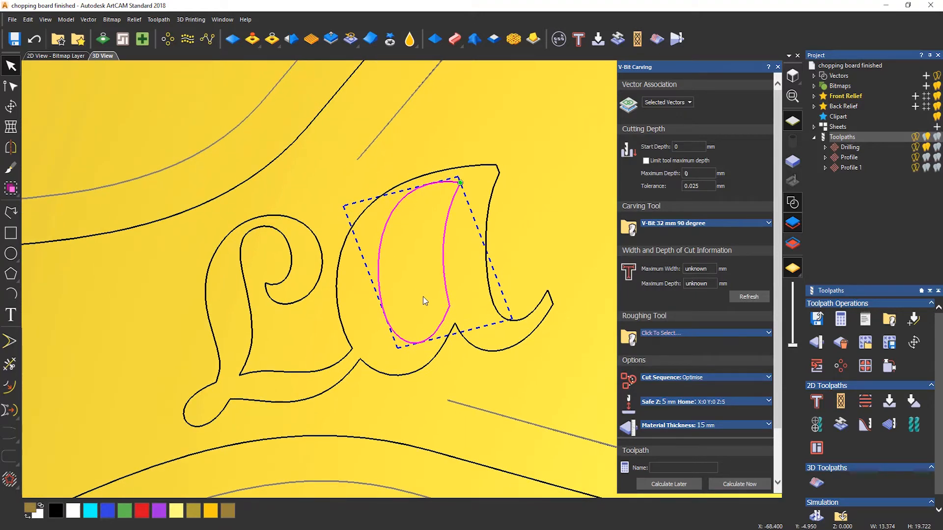
pyautogui.moveTo(432, 328); pyautogui.dragTo(450, 371)
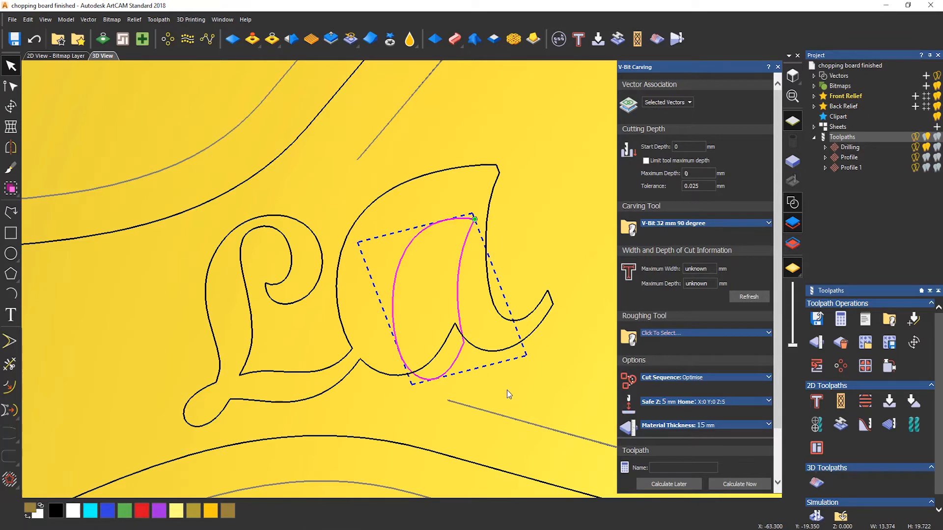
pyautogui.click(506, 390)
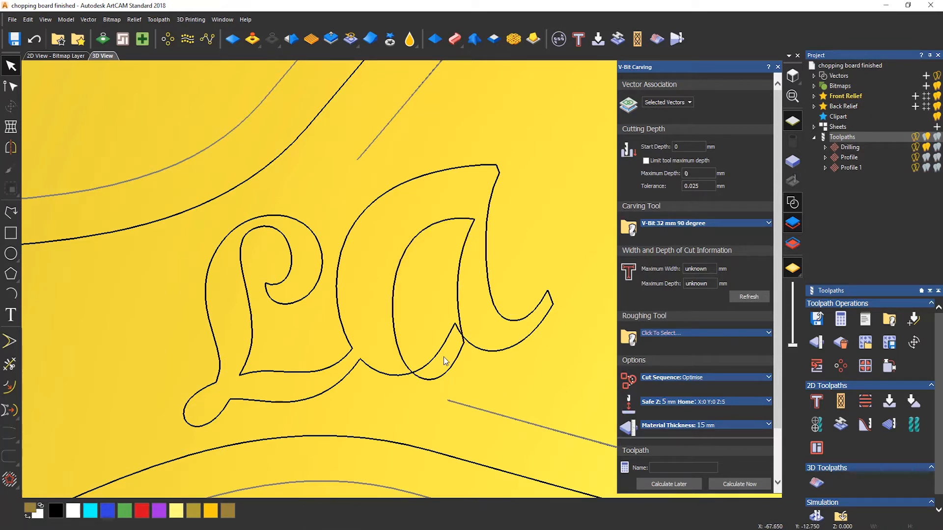
# Try to refresh the width and depth of cut for all the lettering vectors while the inner contour overlaps the outline
pyautogui.moveTo(514, 270); pyautogui.dragTo(162, 417)
pyautogui.click(745, 297)
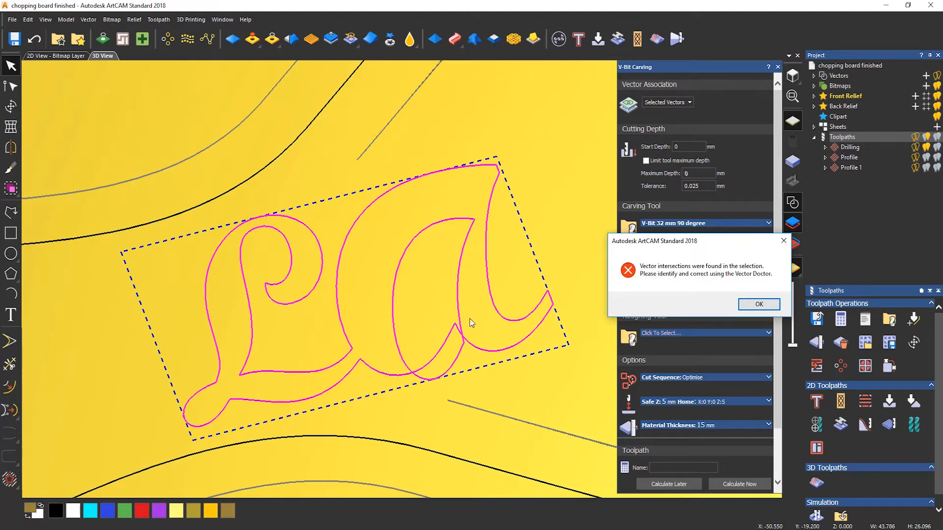
pyautogui.click(743, 308)
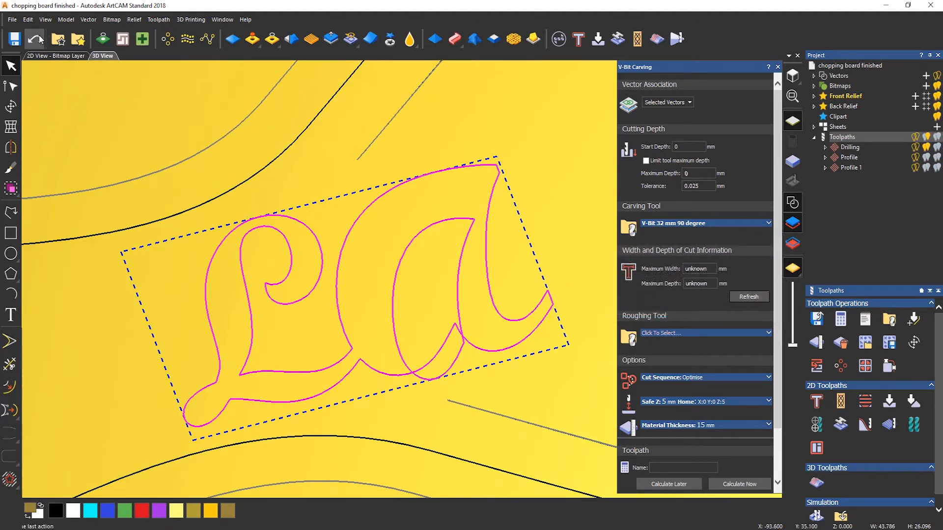
# Undo the inner contour's move and refresh the width and depth of cut for the whole lettering
pyautogui.moveTo(537, 251); pyautogui.dragTo(192, 336)
pyautogui.click(743, 297)
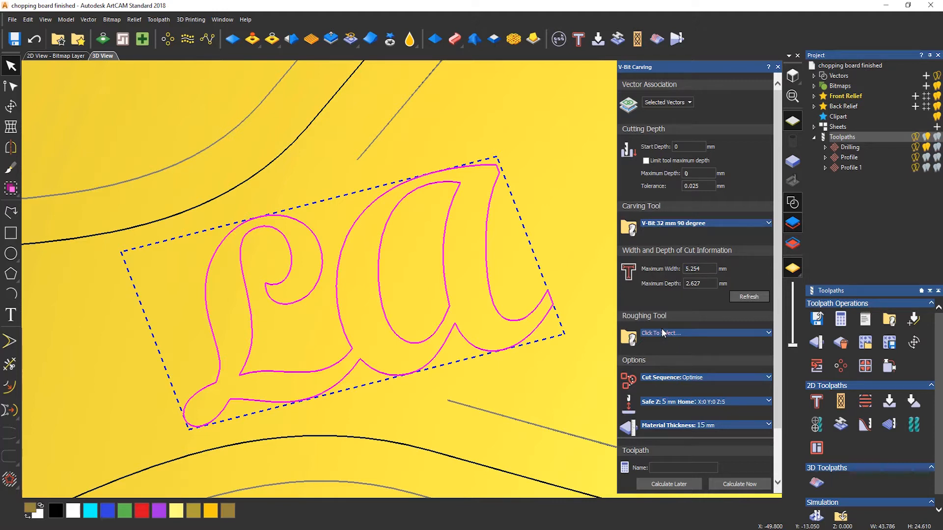
# Set the maximum cutting depth of the V-bit carving to 2 mm
pyautogui.scroll(-2, 779, 364)
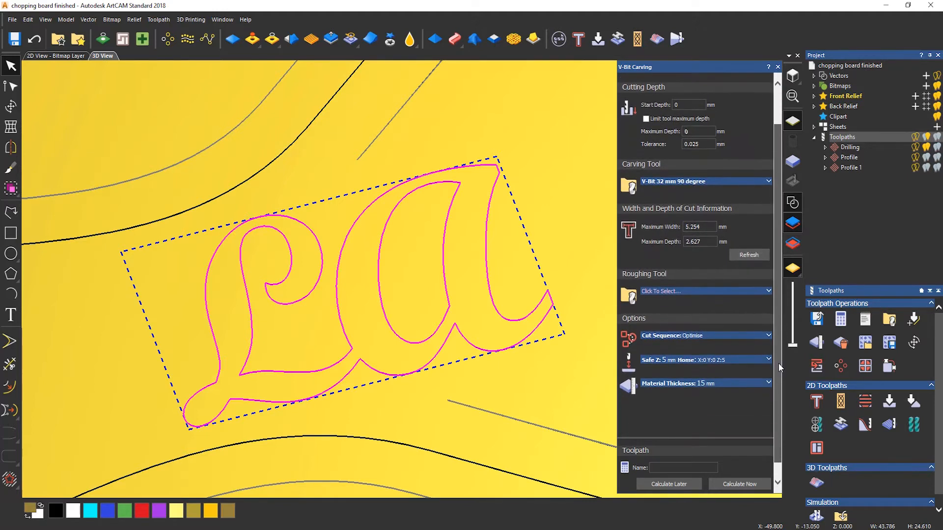
pyautogui.scroll(2, 778, 373)
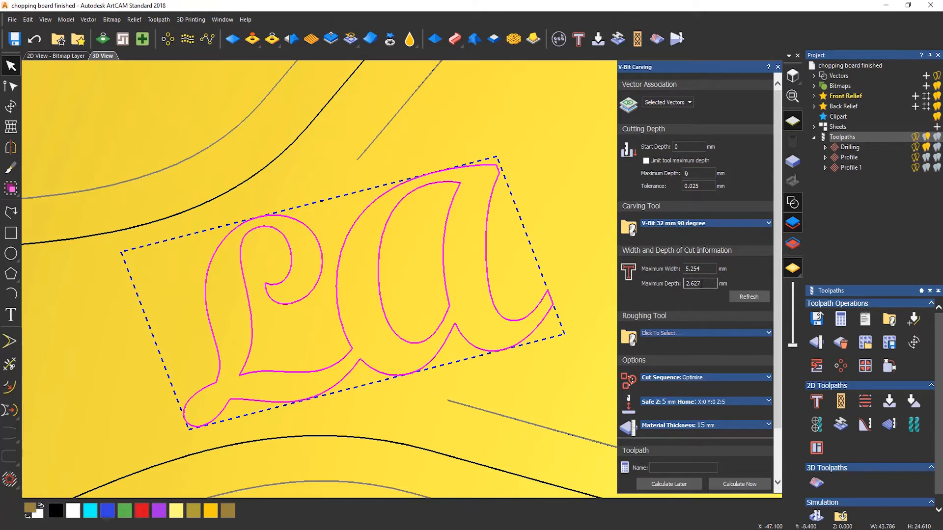
pyautogui.click(646, 160)
pyautogui.click(690, 172)
pyautogui.write('2')
# Set the material thickness to 15 mm for the V-bit carving toolpath
pyautogui.scroll(-2, 721, 394)
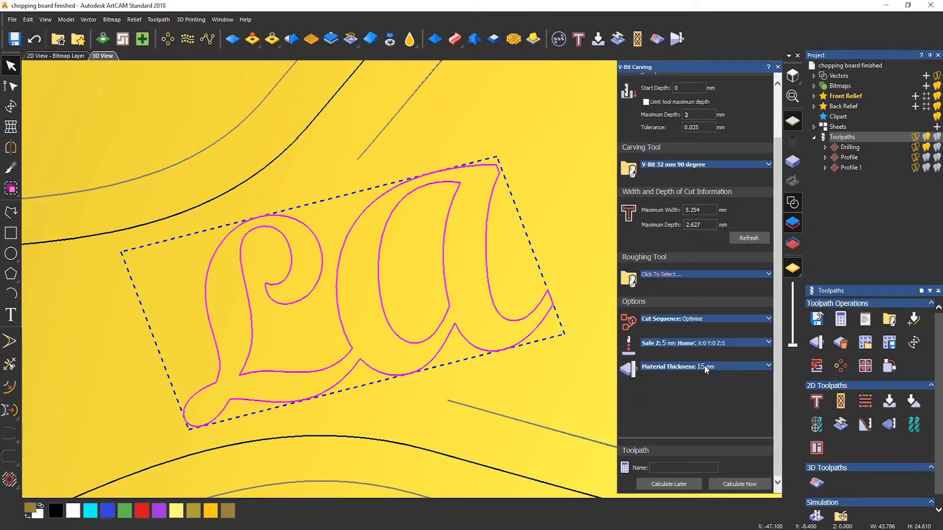
pyautogui.click(704, 366)
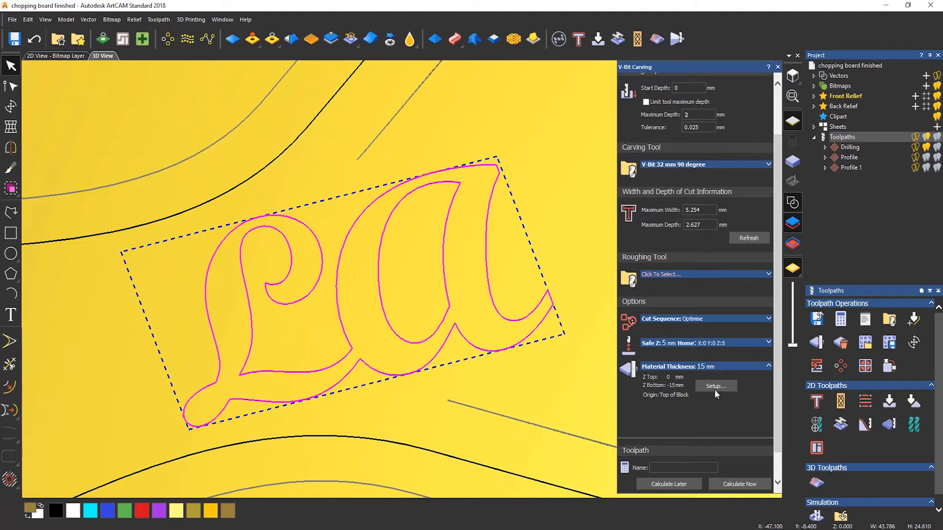
pyautogui.click(714, 386)
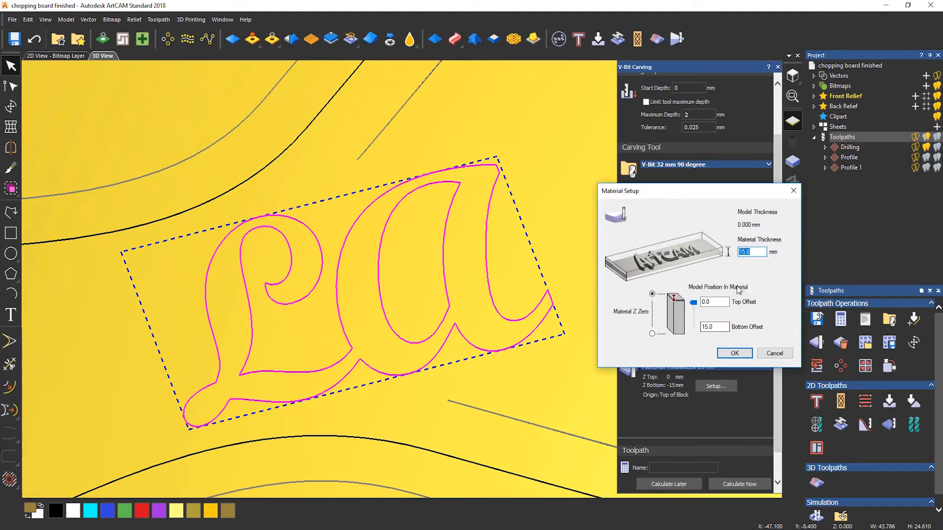
pyautogui.write('15')
pyautogui.click(733, 353)
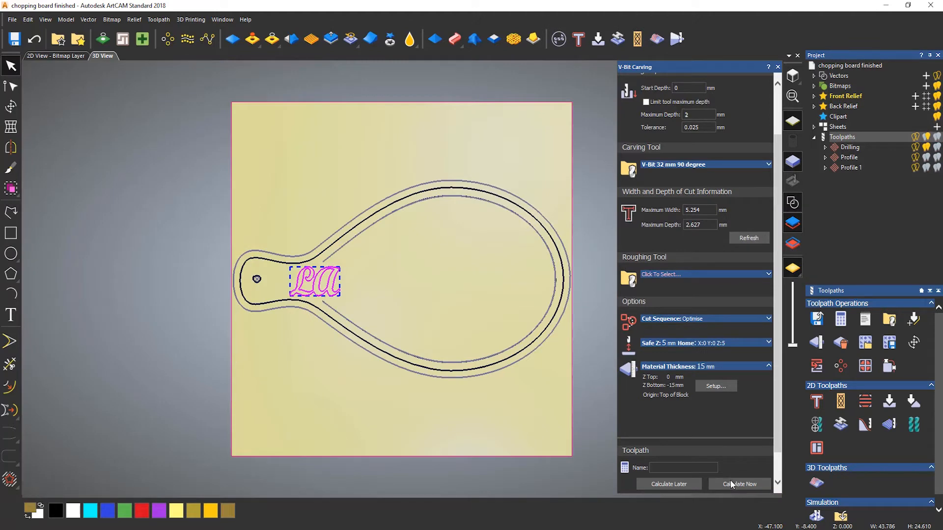
# Calculate the V-bit carving toolpath and examine its path along the LA lettering in 3D
pyautogui.click(729, 479)
pyautogui.moveTo(443, 299); pyautogui.dragTo(402, 369)
pyautogui.moveTo(653, 368); pyautogui.dragTo(650, 364)
pyautogui.moveTo(552, 355); pyautogui.dragTo(389, 330)
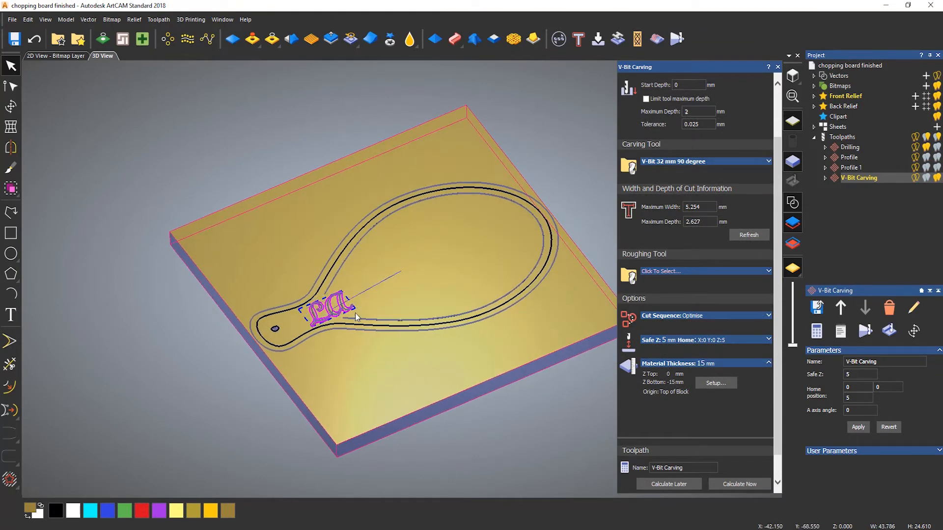
pyautogui.scroll(10, 336, 302)
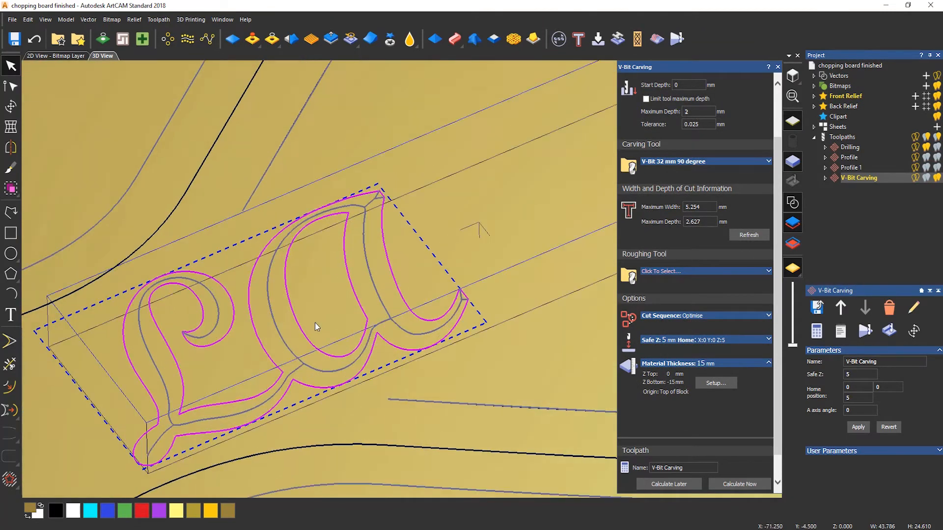
# Hide the 2D previews of all the toolpaths and close the V-bit carving settings
pyautogui.click(915, 179)
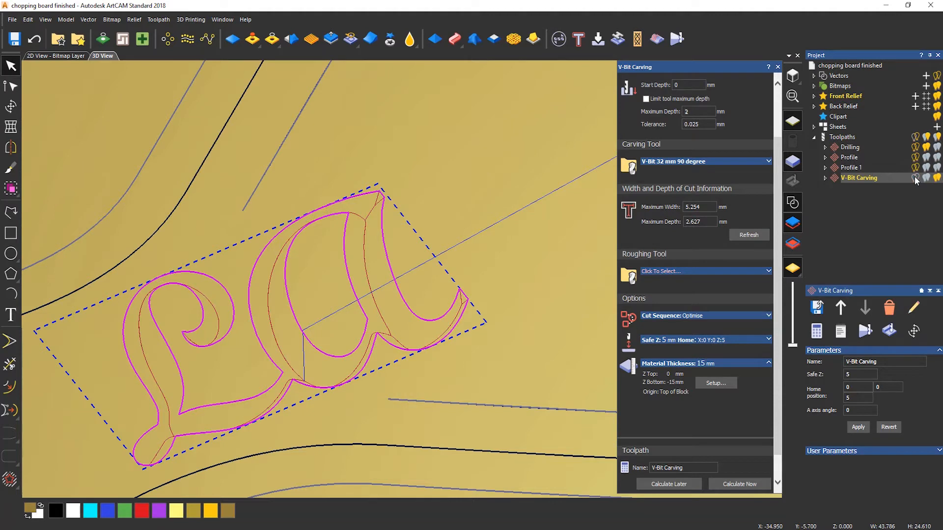
pyautogui.click(915, 137)
pyautogui.click(915, 138)
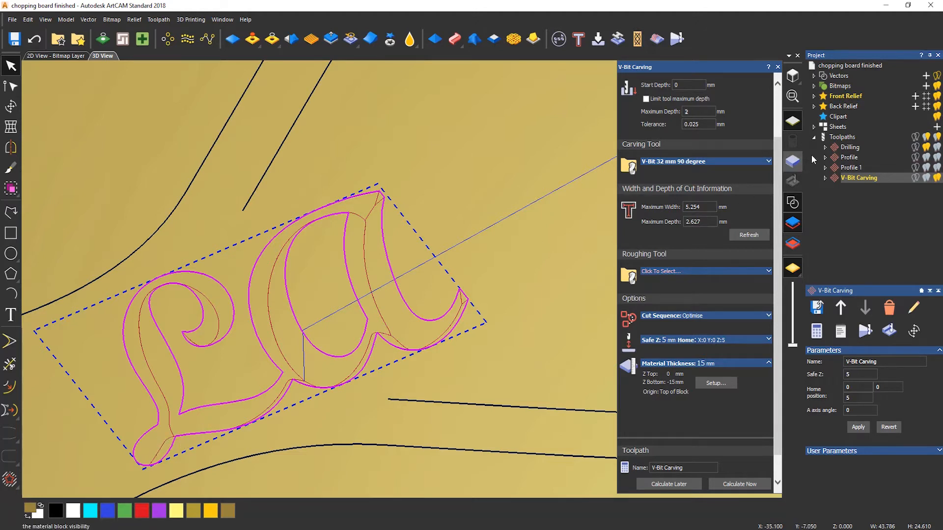
pyautogui.click(778, 67)
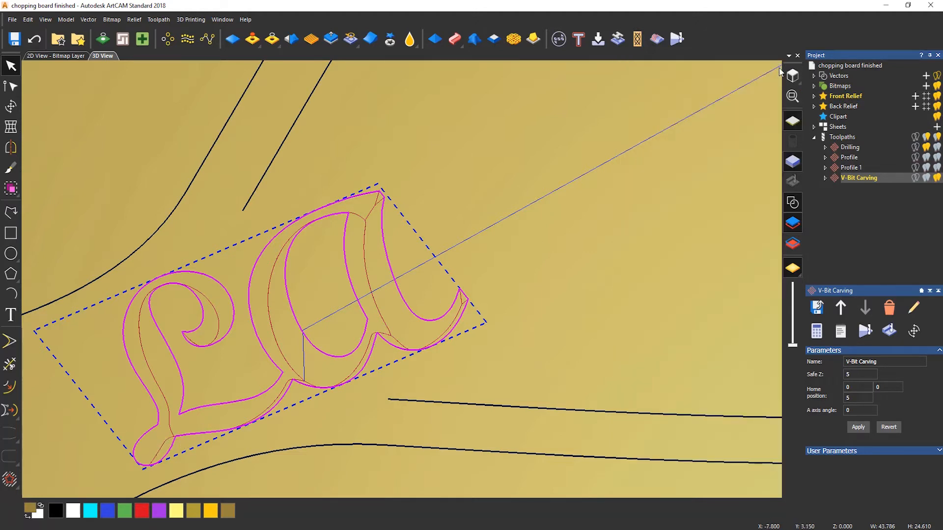
# Simulate the V-Bit Carving toolpath on the whole model at standard resolution, run it at normal speed and inspect the carved lettering
pyautogui.rightClick(847, 177)
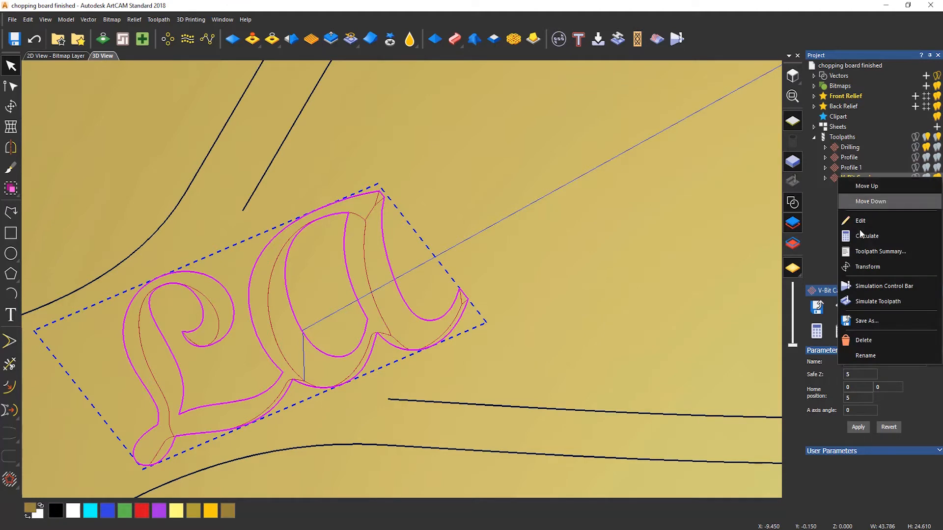
pyautogui.click(876, 301)
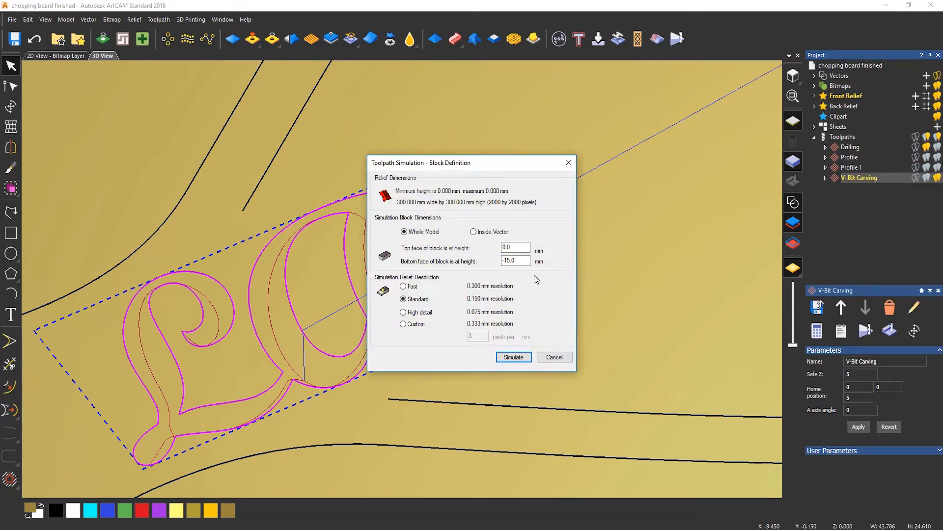
pyautogui.click(513, 357)
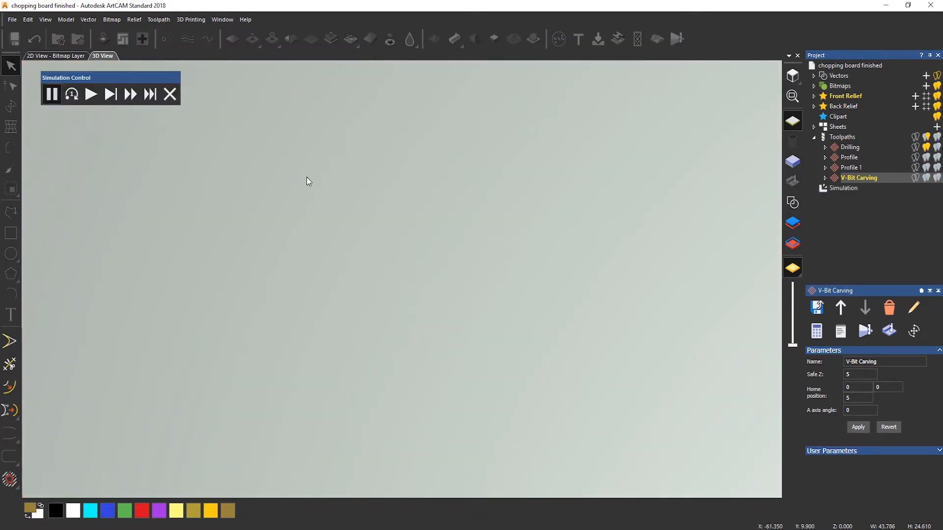
pyautogui.click(90, 94)
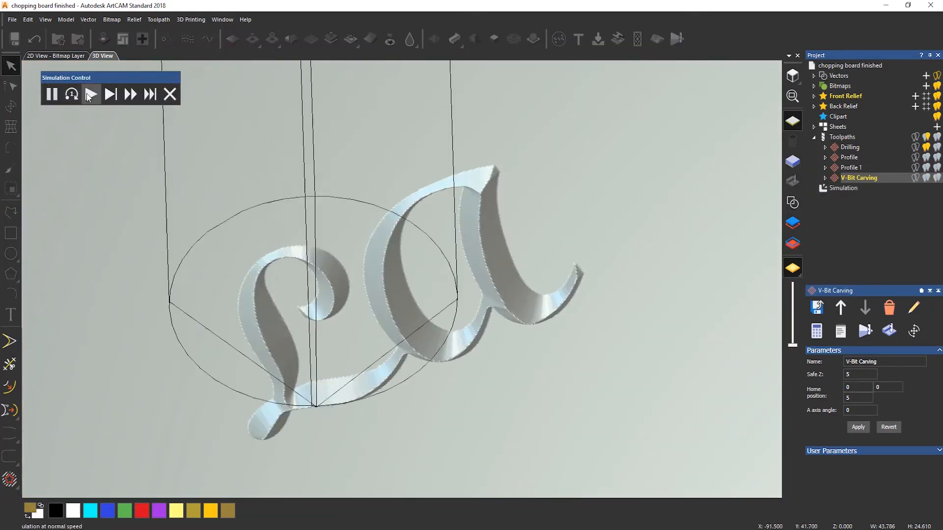
pyautogui.scroll(-3, 500, 299)
pyautogui.scroll(2, 500, 299)
pyautogui.moveTo(499, 299); pyautogui.dragTo(502, 351)
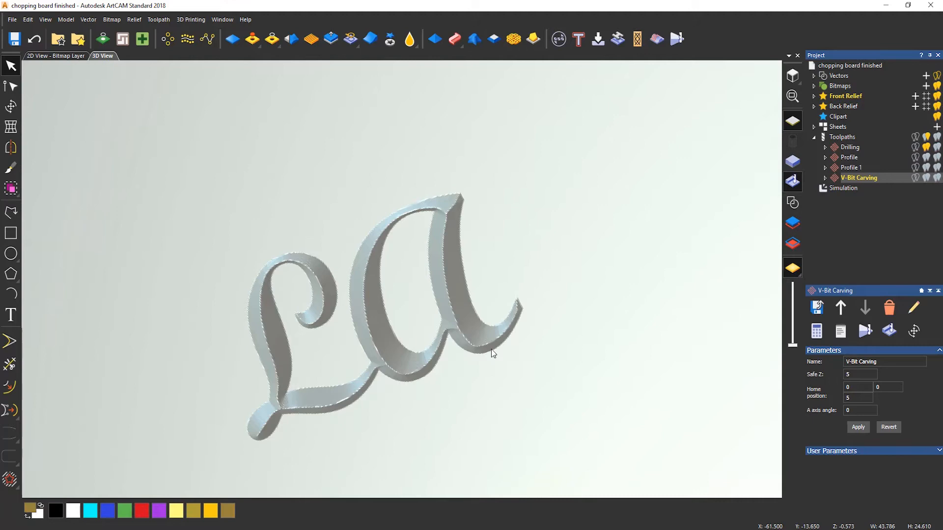
pyautogui.moveTo(411, 336); pyautogui.dragTo(368, 364)
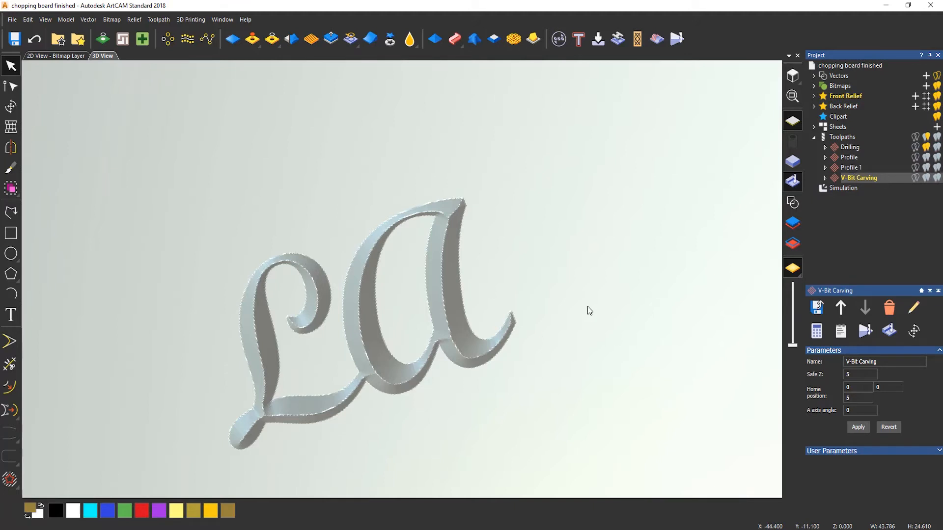
# Simulate the Profile 1 toolpath to cut the chopping board's outline out of the simulated block
pyautogui.scroll(-6, 582, 304)
pyautogui.click(849, 168)
pyautogui.rightClick(840, 169)
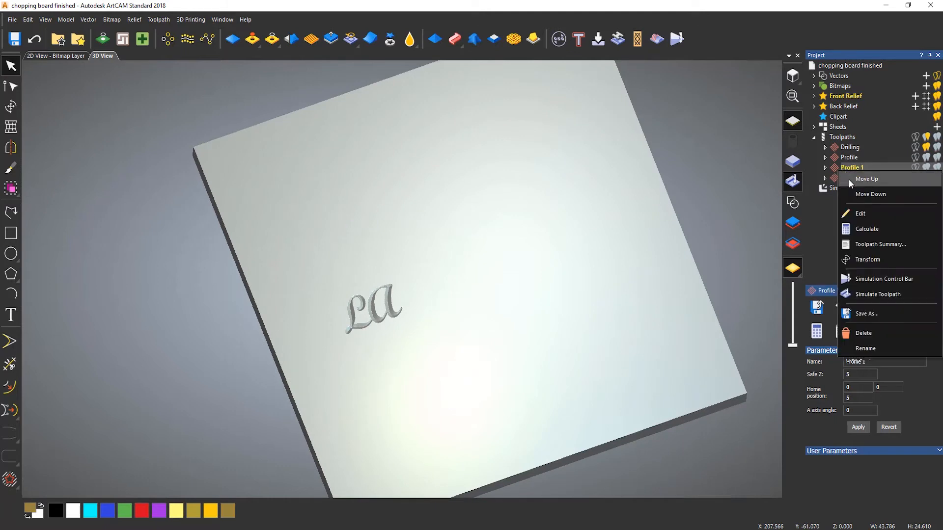
pyautogui.click(874, 294)
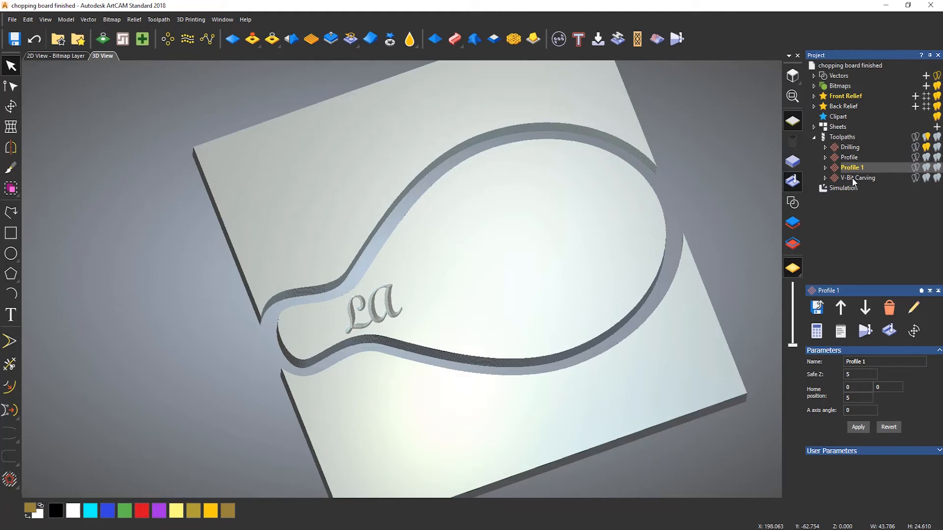
# Move the V-Bit Carving toolpath to first place in the machining order and rename Profile 1 as Cutout
pyautogui.moveTo(852, 178); pyautogui.dragTo(851, 142)
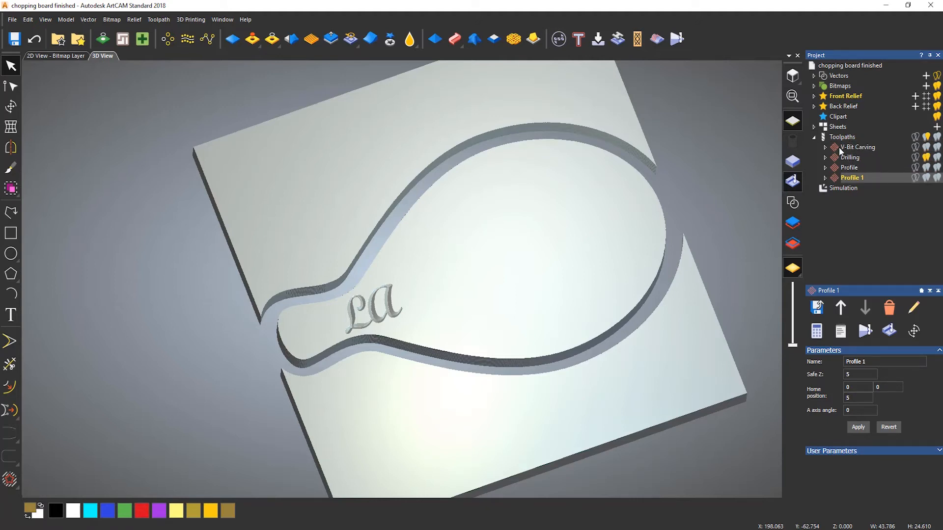
pyautogui.rightClick(844, 178)
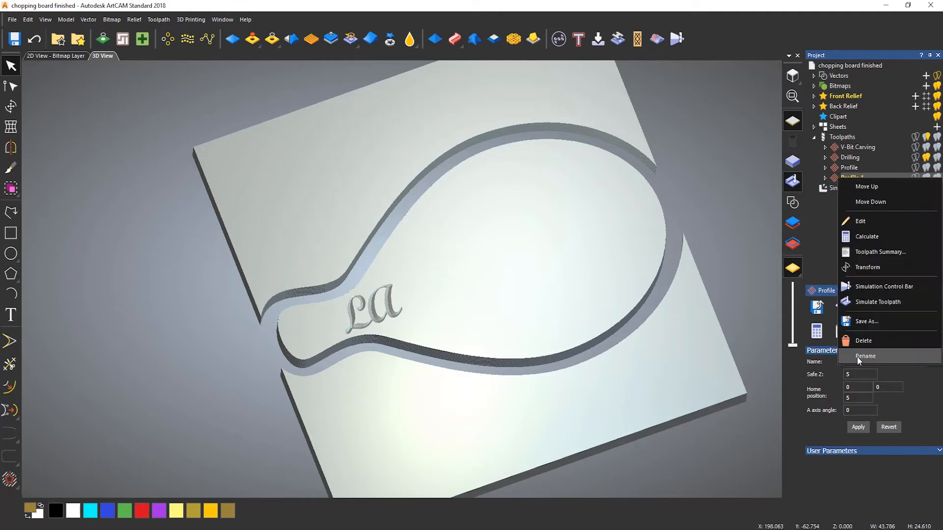
pyautogui.click(829, 214)
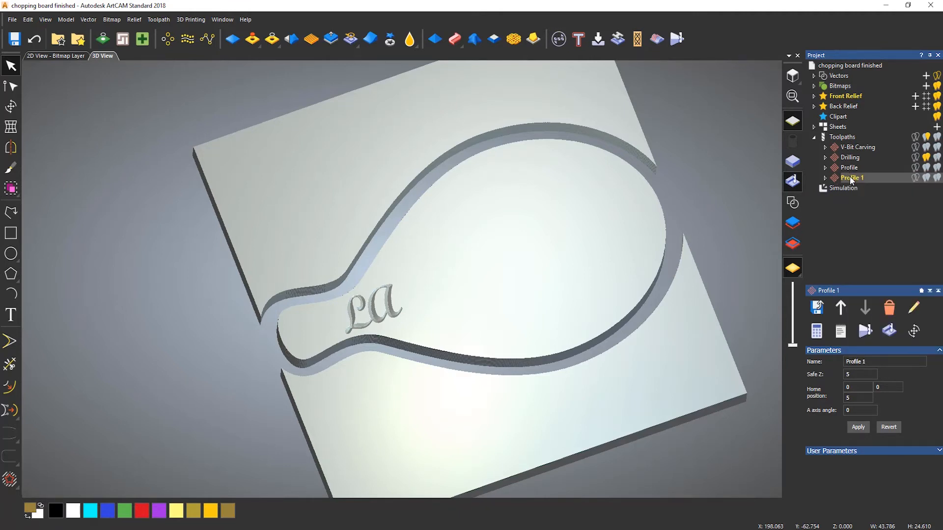
pyautogui.rightClick(851, 181)
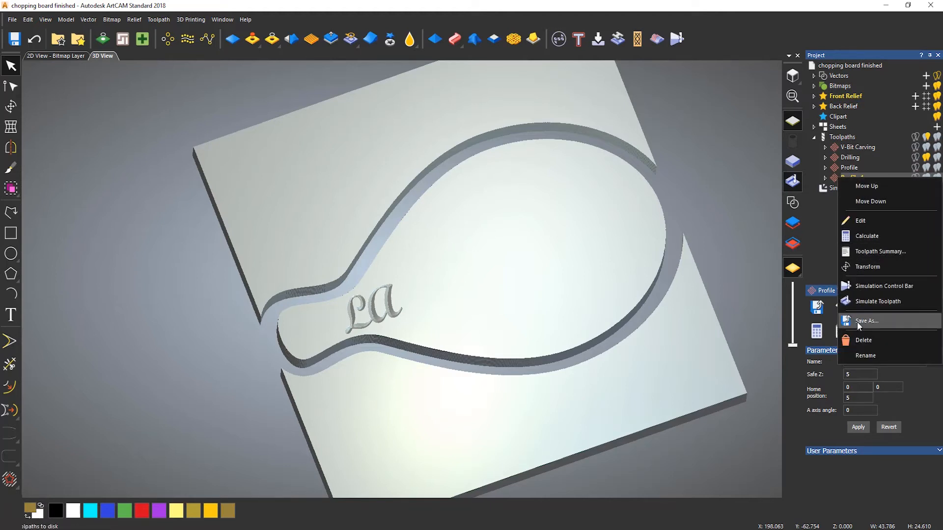
pyautogui.click(865, 355)
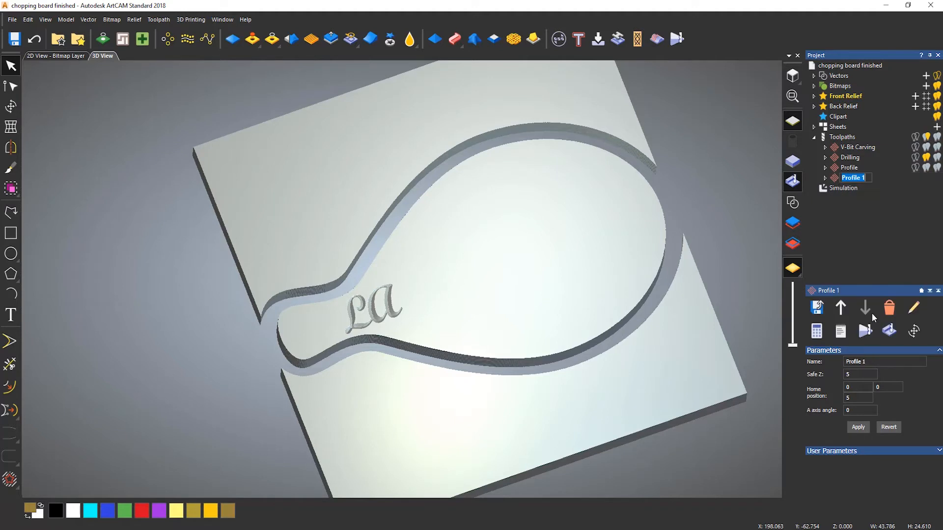
pyautogui.write('Cutout')
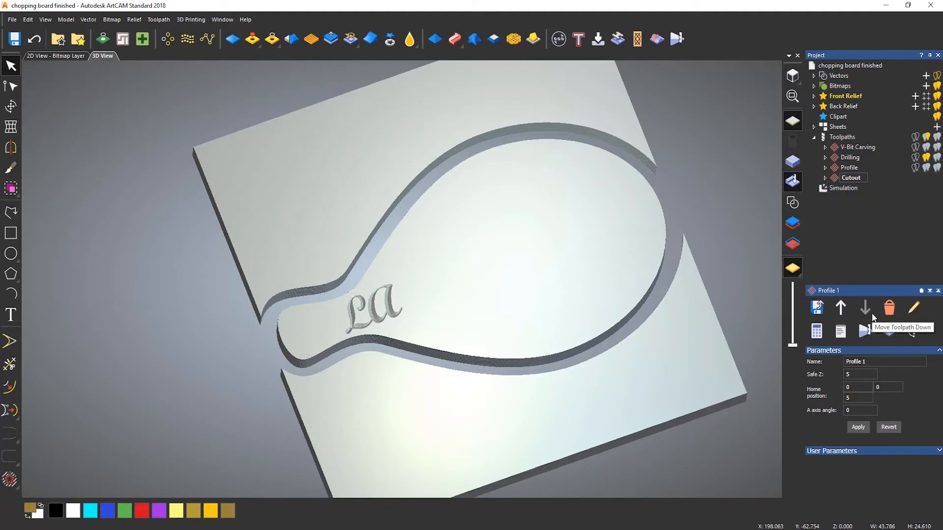
pyautogui.press('Return')
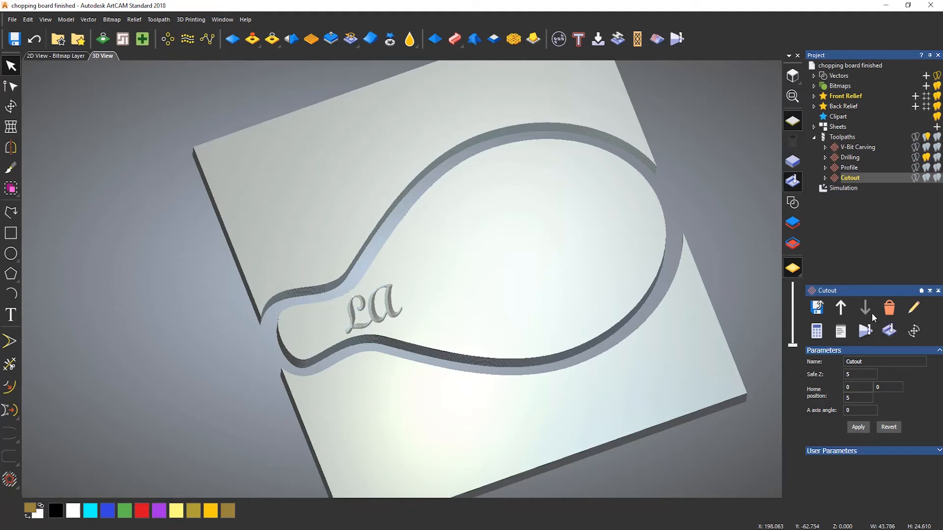
# Delete the existing simulation and display the board's vectors in the 3D view with the lettering deselected
pyautogui.click(844, 190)
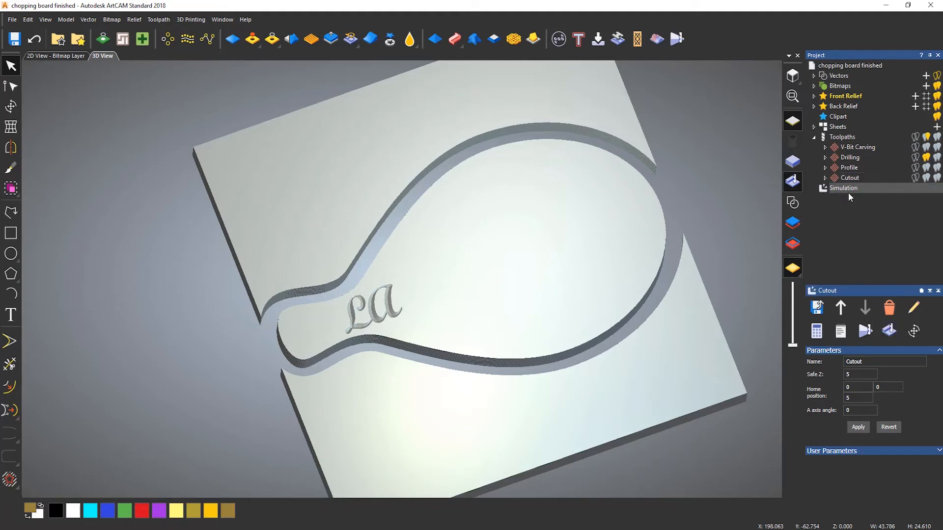
pyautogui.rightClick(839, 189)
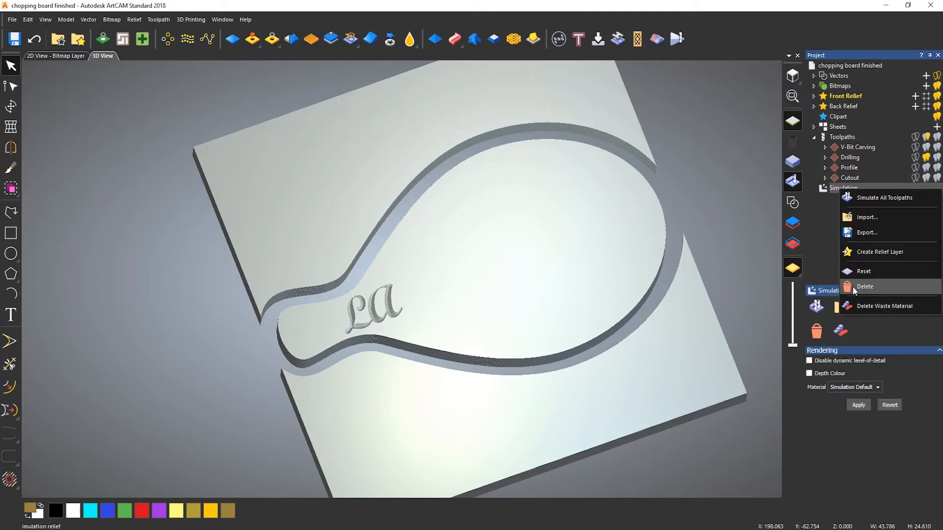
pyautogui.click(864, 287)
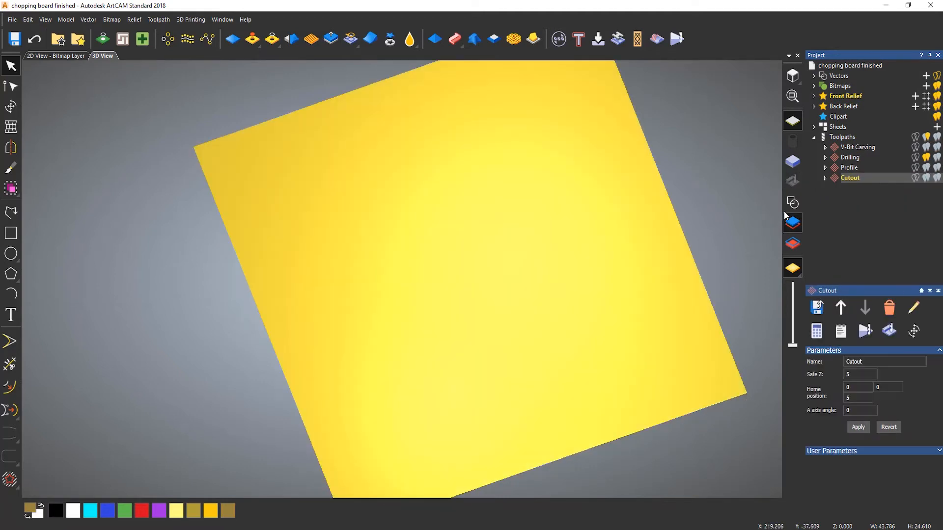
pyautogui.moveTo(317, 331); pyautogui.dragTo(281, 297)
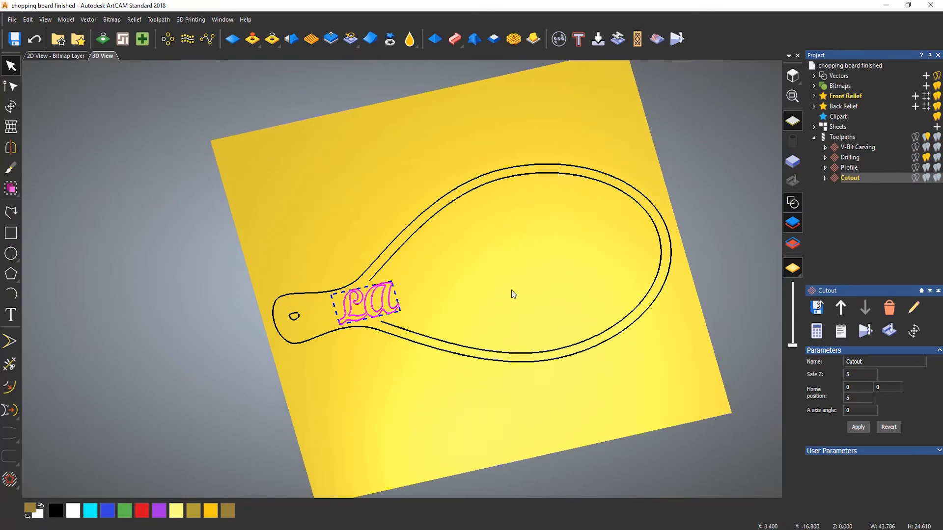
pyautogui.scroll(3, 526, 281)
pyautogui.click(512, 272)
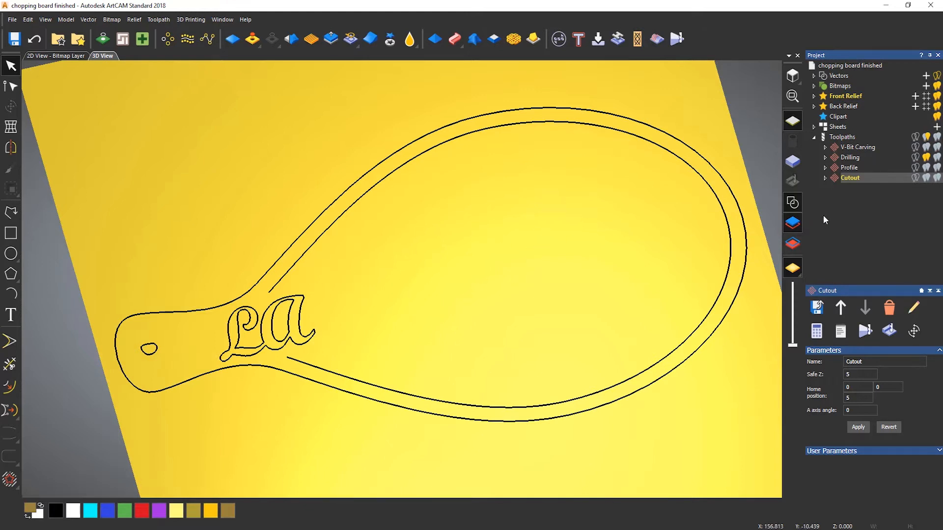
# Simulate the Cutout toolpath on its own to check the cut around the board's outline
pyautogui.rightClick(846, 178)
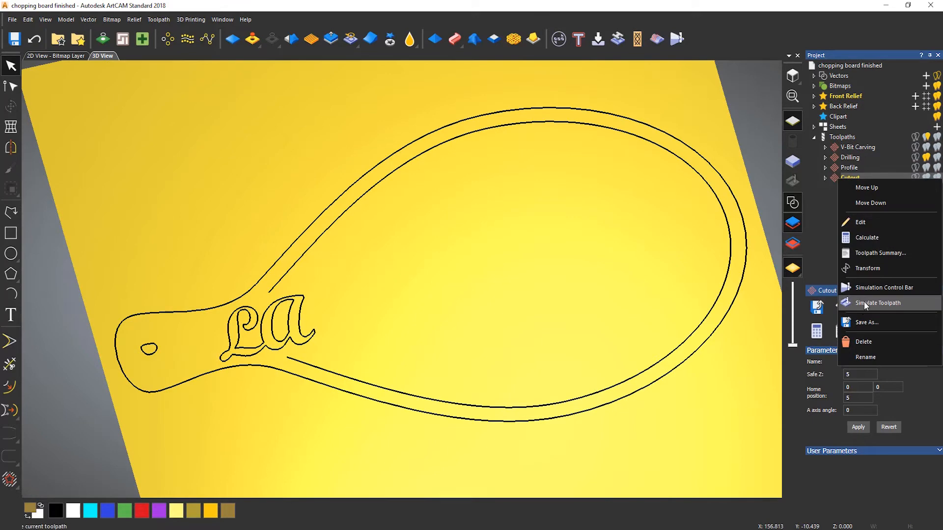
pyautogui.click(864, 301)
pyautogui.click(512, 358)
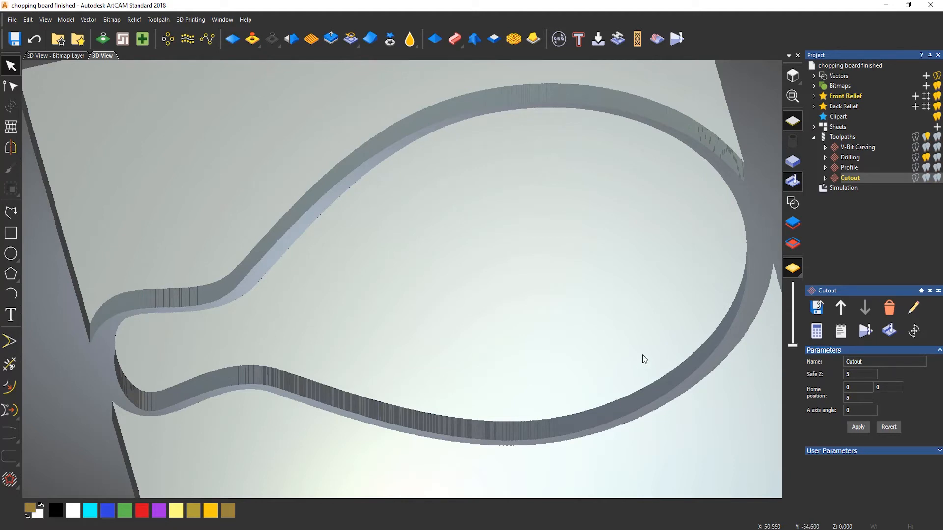
# Delete the Cutout simulation and display the board's vectors again
pyautogui.click(853, 188)
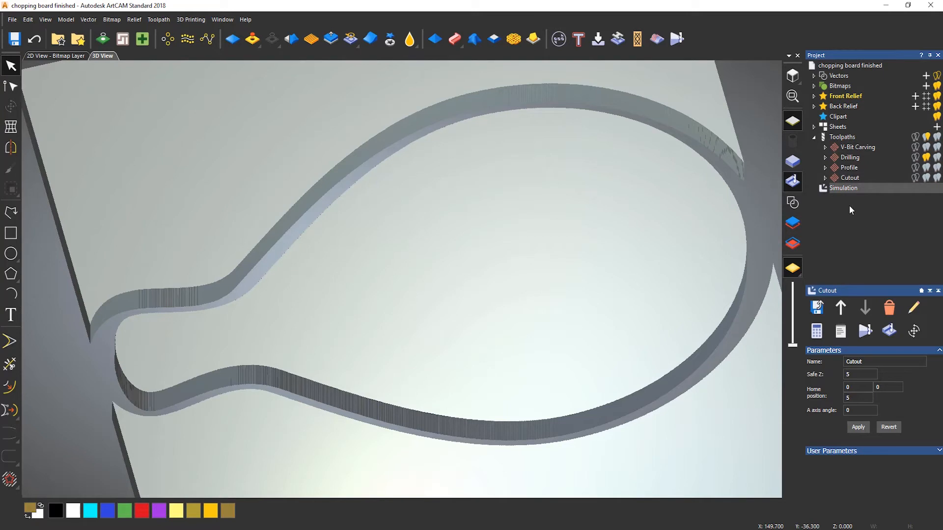
pyautogui.rightClick(840, 188)
pyautogui.click(865, 281)
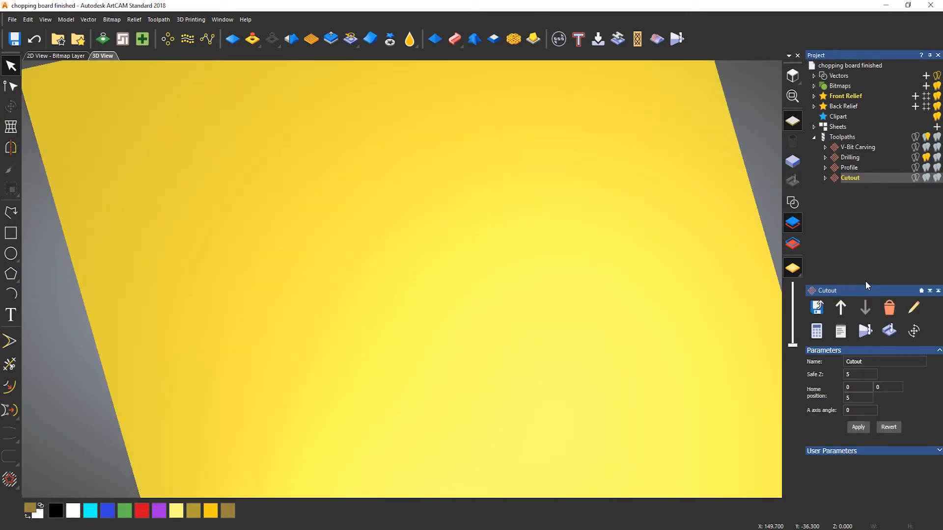
pyautogui.click(789, 204)
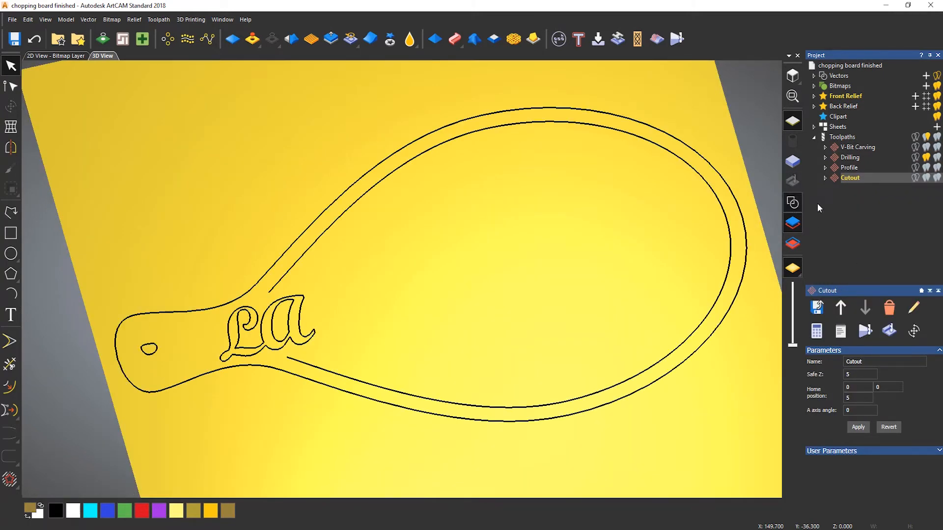
# Open the Cutout toolpath for editing and reselect the board's outer outline as its vector
pyautogui.rightClick(846, 178)
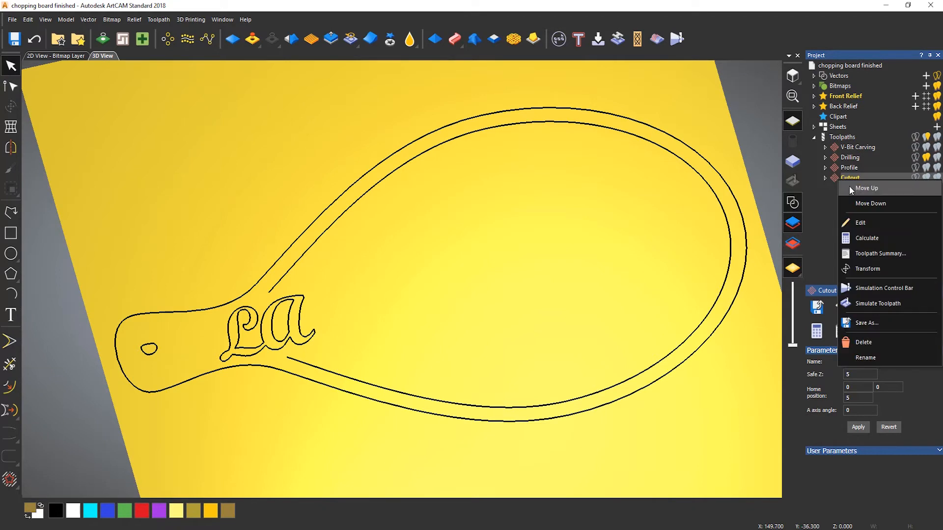
pyautogui.click(858, 223)
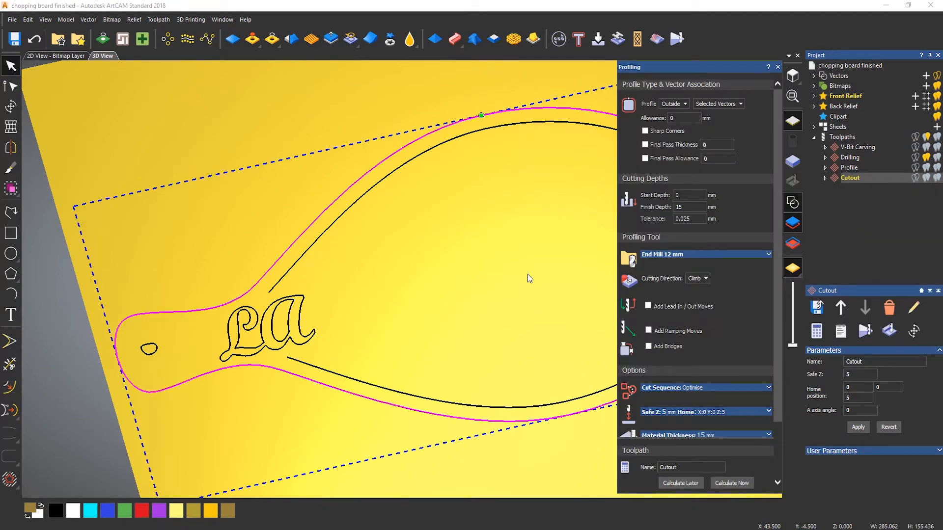
pyautogui.click(526, 277)
pyautogui.moveTo(526, 277); pyautogui.dragTo(443, 282, button='middle')
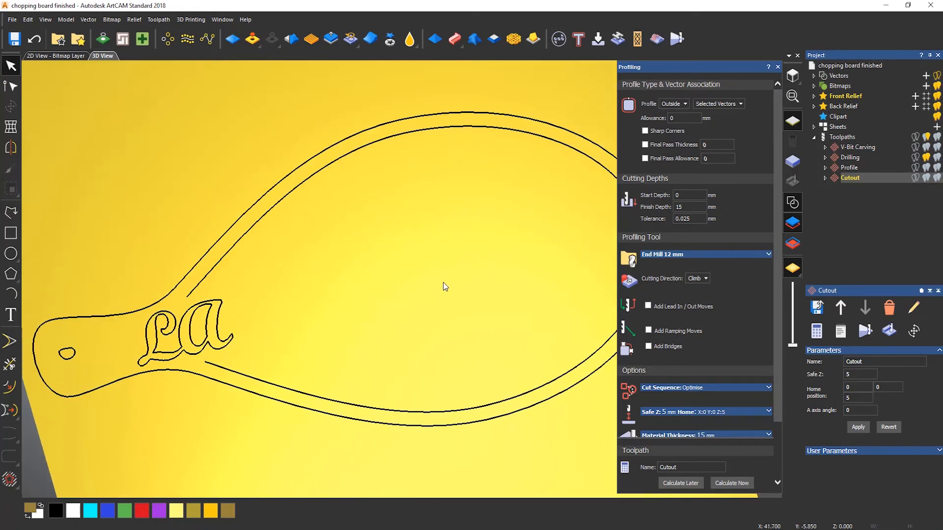
pyautogui.click(328, 150)
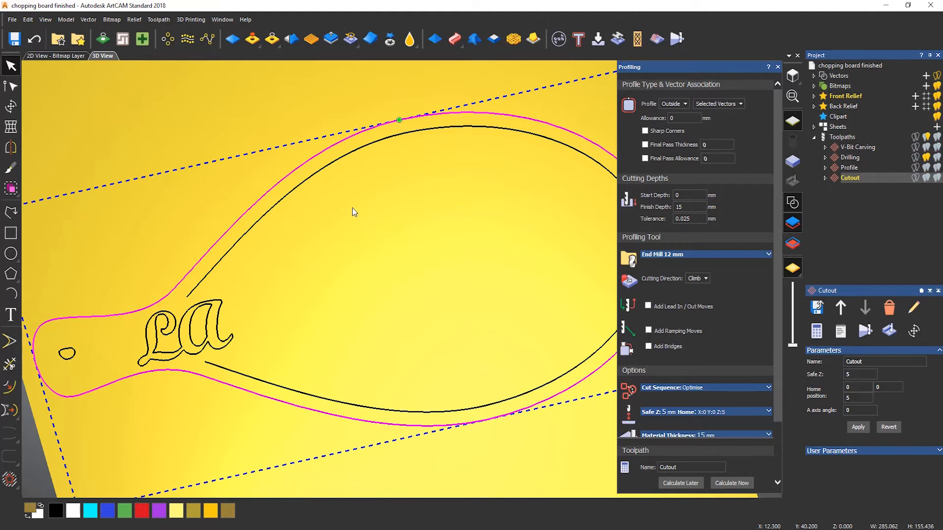
# Recalculate the Cutout toolpath for the selected outer outline
pyautogui.scroll(-5, 352, 208)
pyautogui.scroll(3, 376, 235)
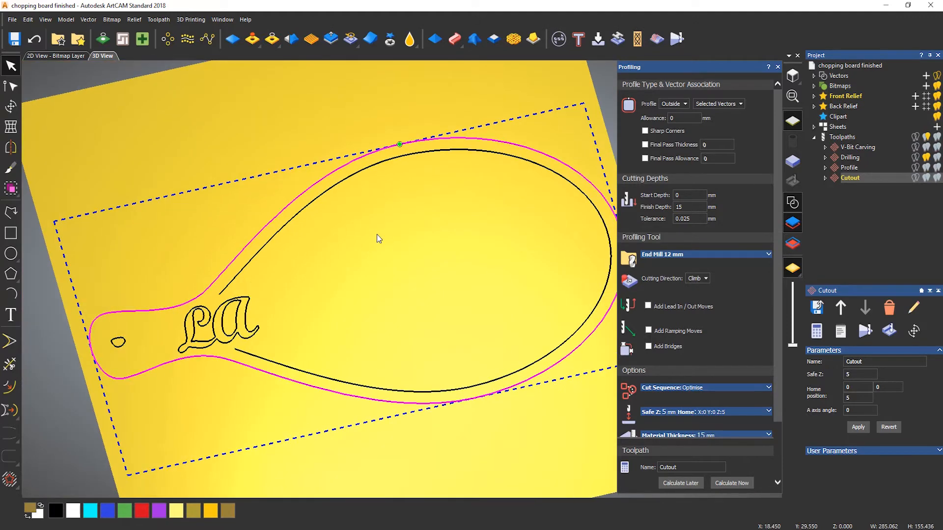
pyautogui.moveTo(382, 260); pyautogui.dragTo(361, 261, button='middle')
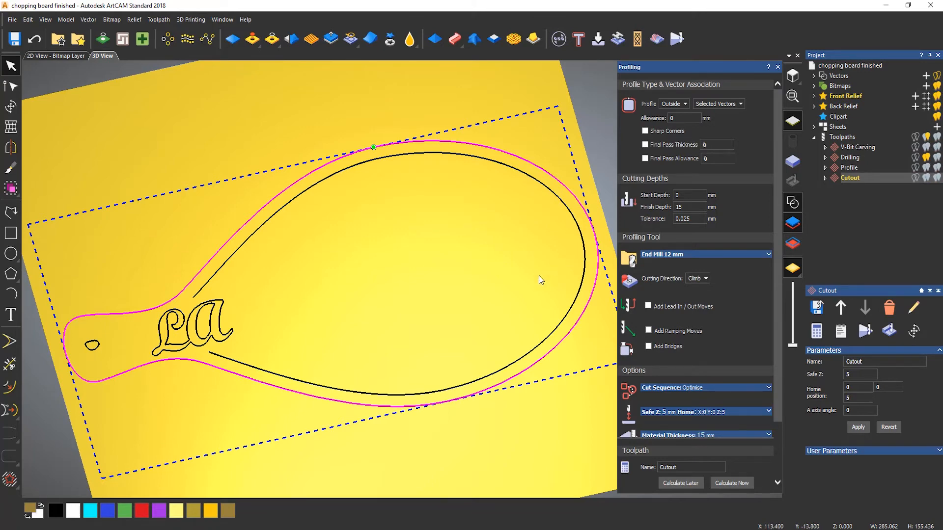
pyautogui.scroll(3, 496, 276)
pyautogui.scroll(-3, 503, 264)
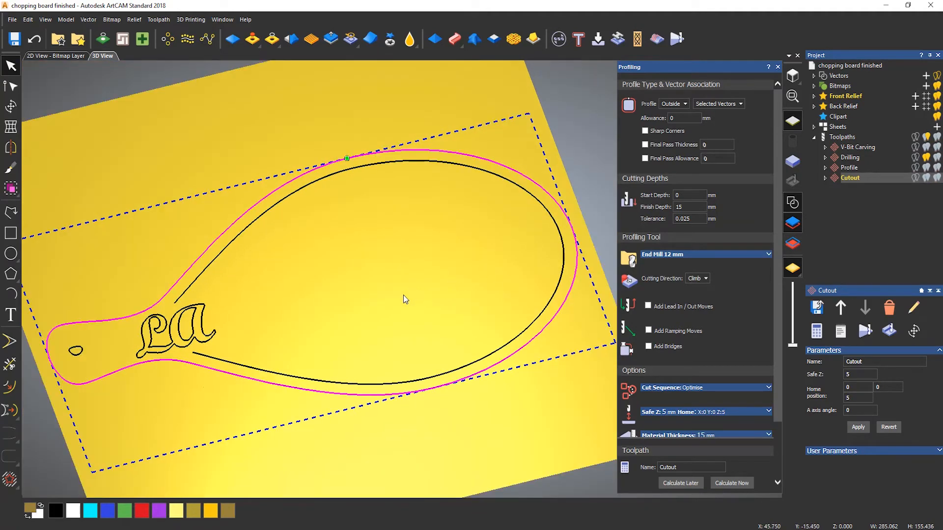
pyautogui.click(730, 483)
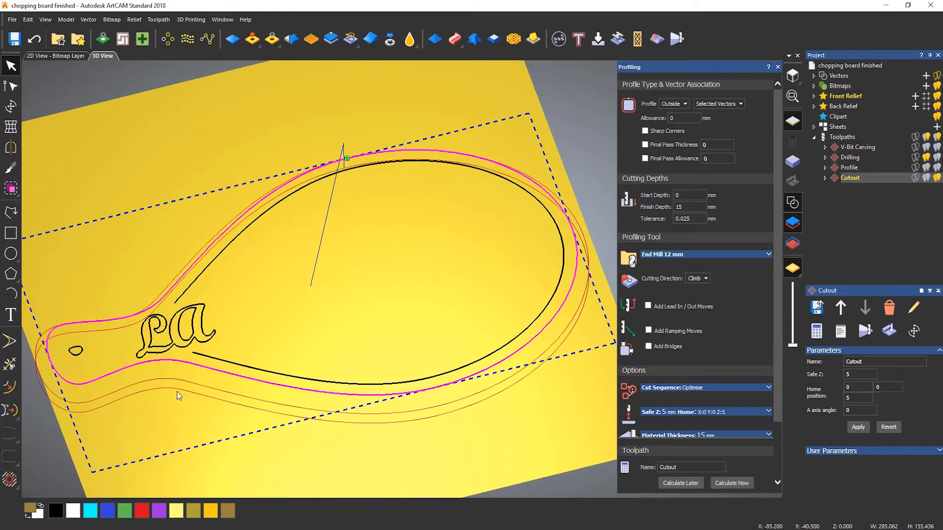
# Inspect the calculated passes around the board's handle, reselect the outer outline and review the 12 mm end mill's cutting parameters
pyautogui.scroll(6, 212, 402)
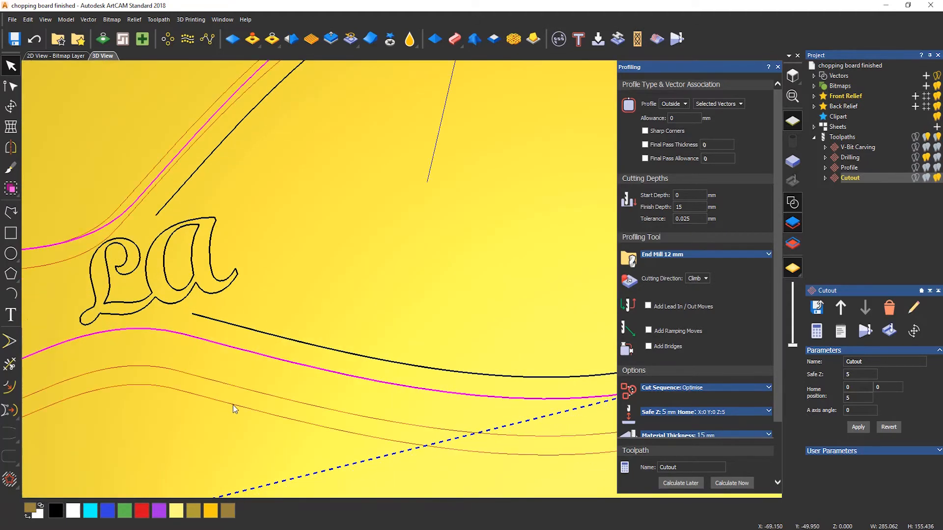
pyautogui.moveTo(423, 352); pyautogui.dragTo(467, 344, button='middle')
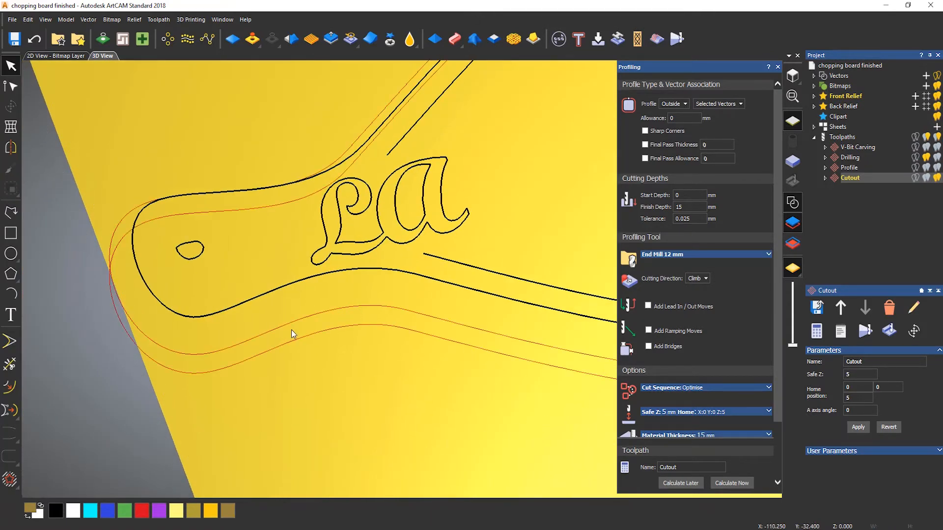
pyautogui.click(294, 284)
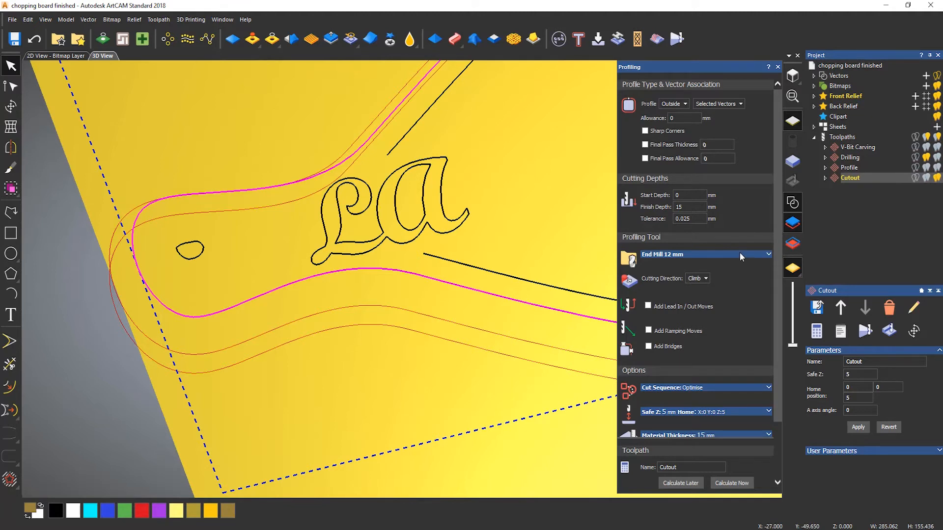
pyautogui.click(682, 255)
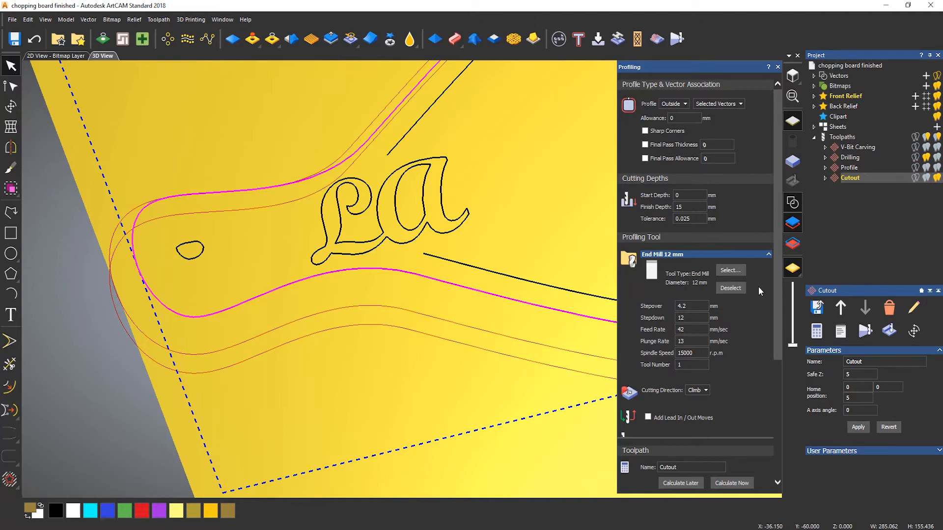
pyautogui.click(762, 255)
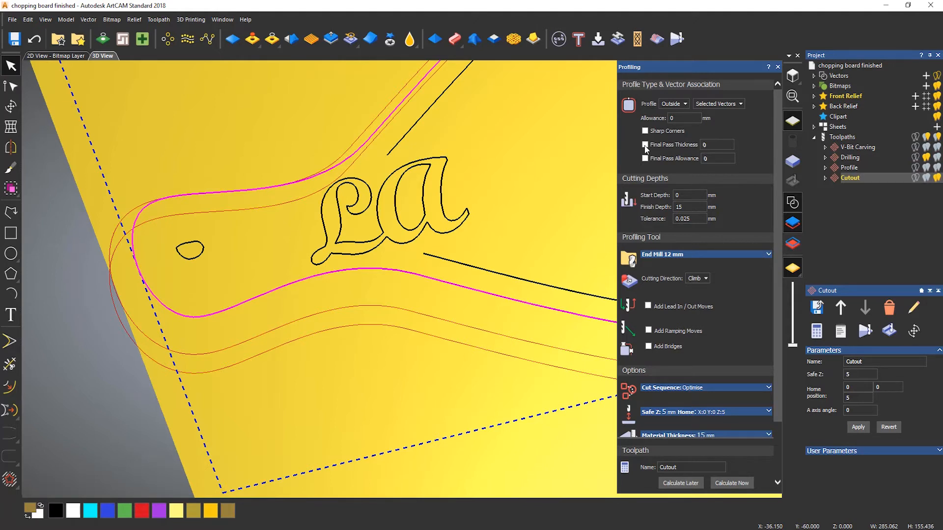
# Try a final pass thickness of 1 in the Cutout toolpath, and recalculate with the final pass switched off
pyautogui.click(701, 145)
pyautogui.click(723, 482)
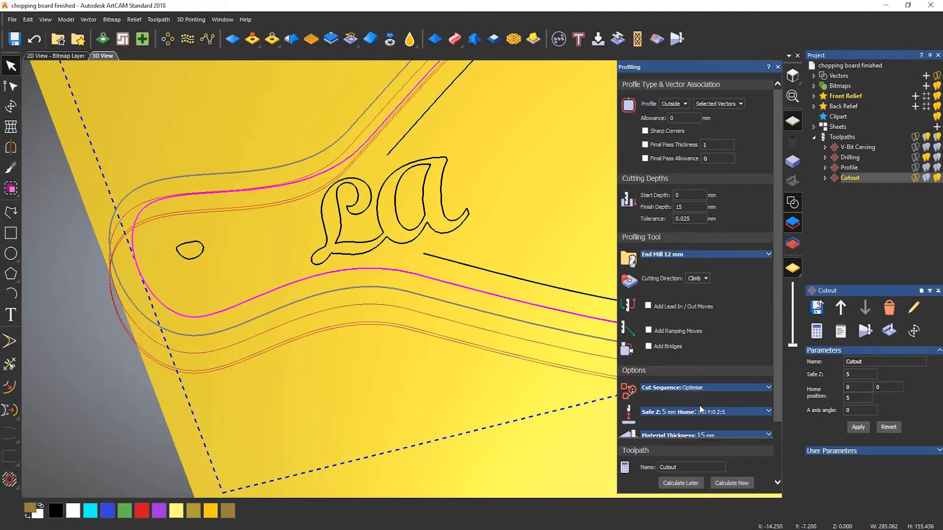
pyautogui.click(726, 480)
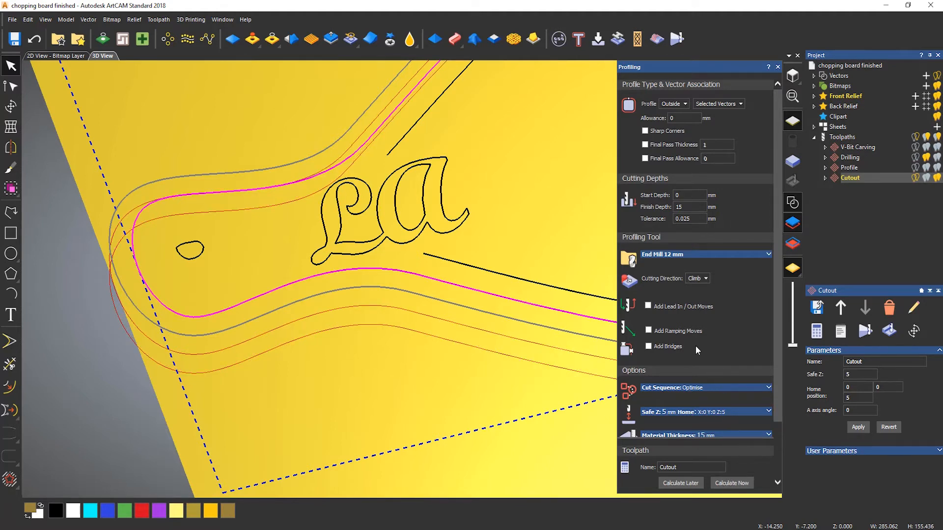
# Add linear lead in/out moves with a 25 mm distance to the Cutout toolpath and recalculate it
pyautogui.scroll(-2, 778, 314)
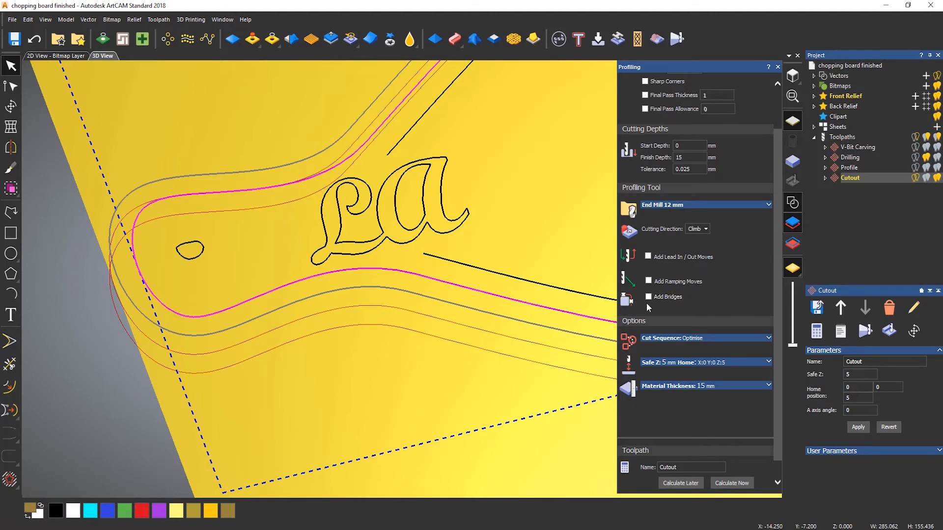
pyautogui.click(648, 256)
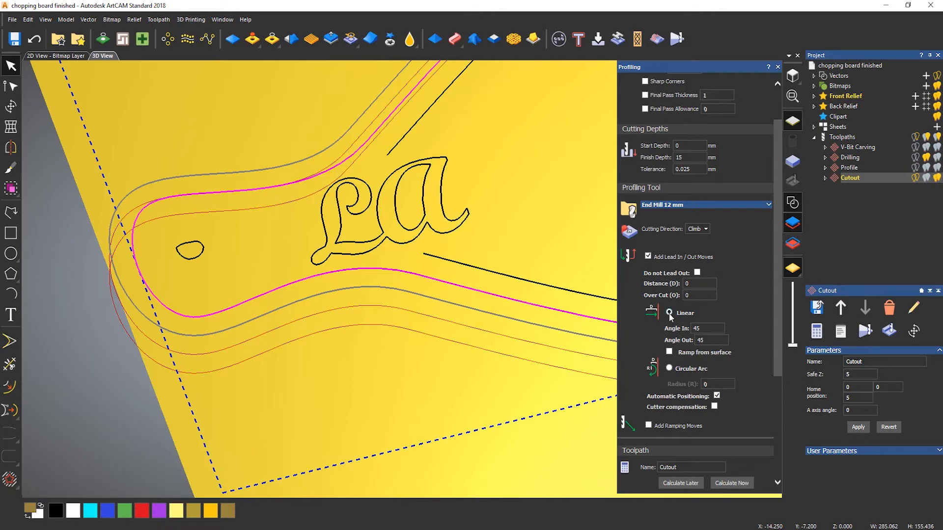
pyautogui.moveTo(464, 262); pyautogui.dragTo(318, 277, button='middle')
pyautogui.scroll(-2, 361, 253)
pyautogui.moveTo(419, 247); pyautogui.dragTo(347, 311, button='middle')
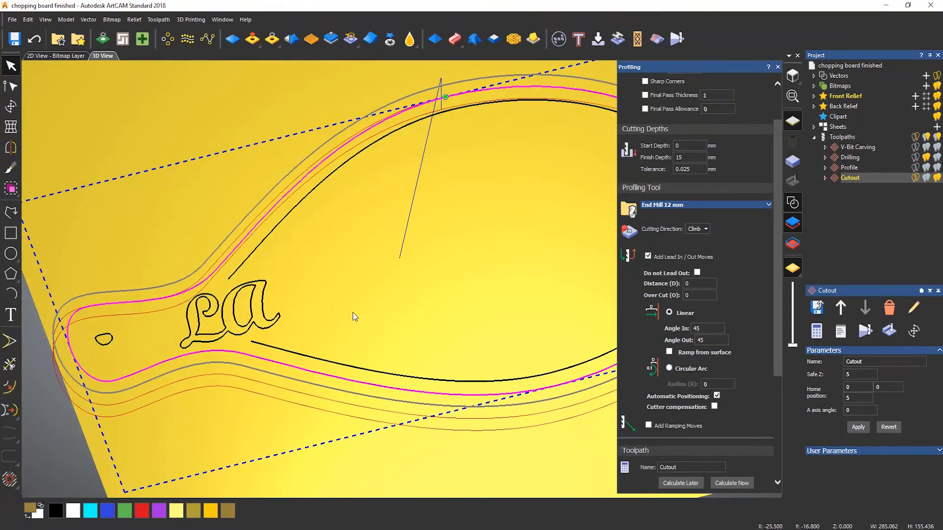
pyautogui.click(693, 284)
pyautogui.doubleClick(687, 283)
pyautogui.write('25')
pyautogui.click(740, 484)
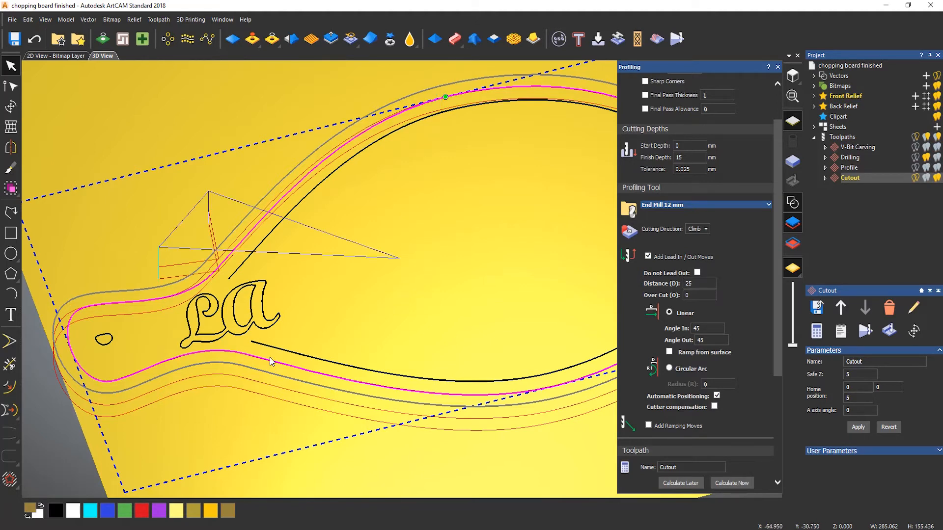
# Simulate the Cutout toolpath at normal speed, viewed from above, to examine its lead-in and lead-out moves
pyautogui.click(792, 75)
pyautogui.scroll(3, 298, 237)
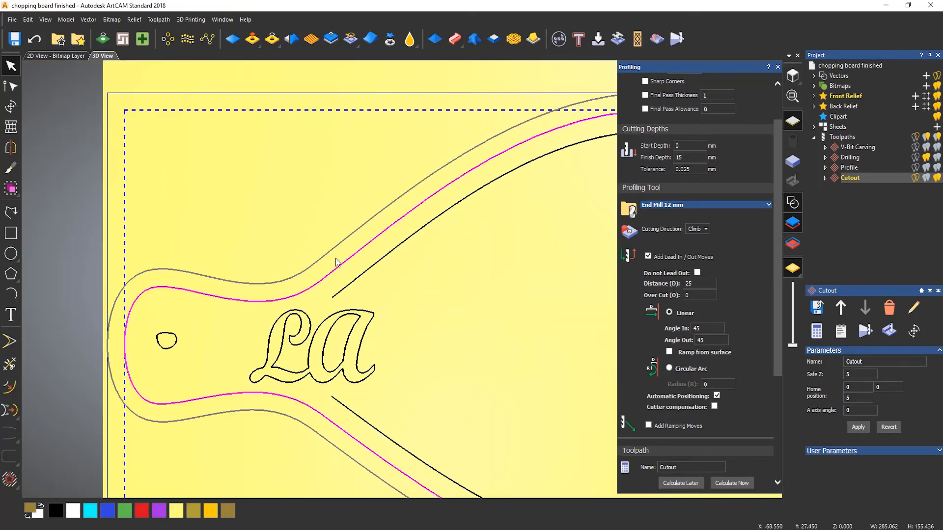
pyautogui.moveTo(426, 284); pyautogui.dragTo(394, 282, button='middle')
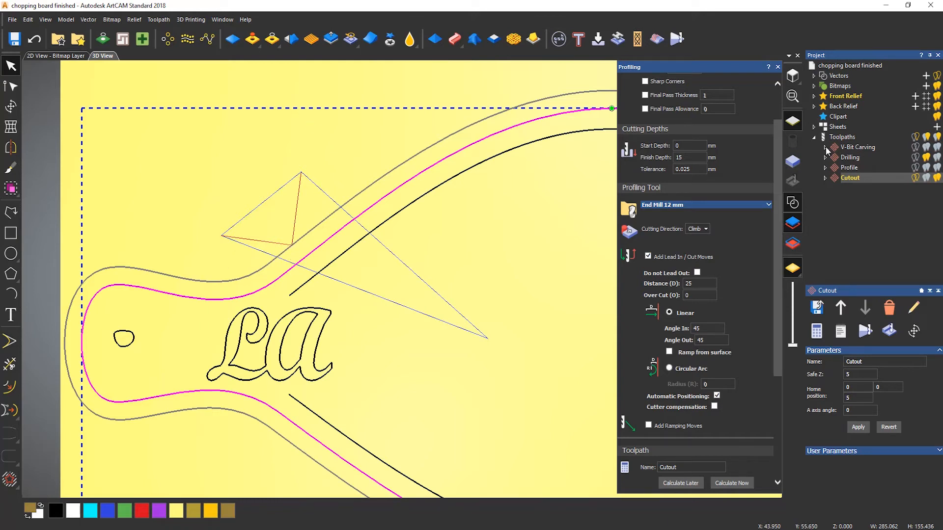
pyautogui.rightClick(843, 178)
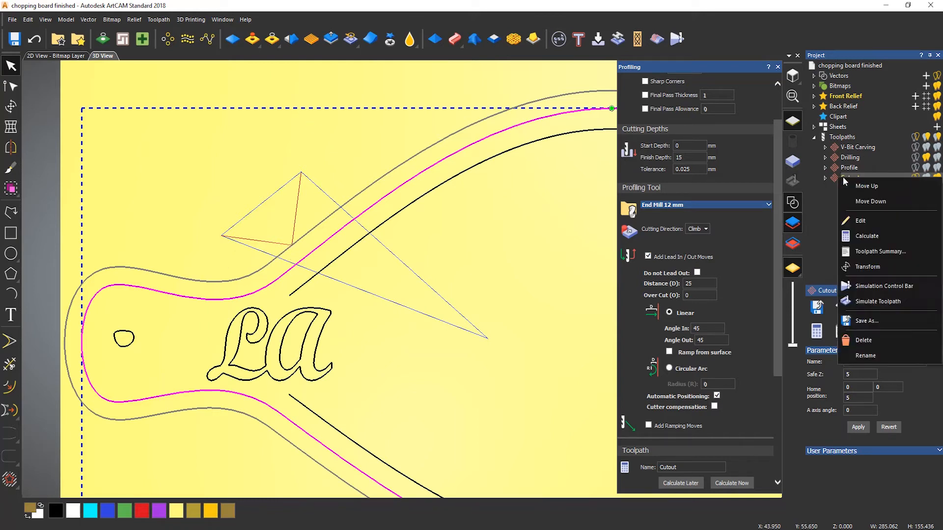
pyautogui.click(868, 285)
pyautogui.click(513, 358)
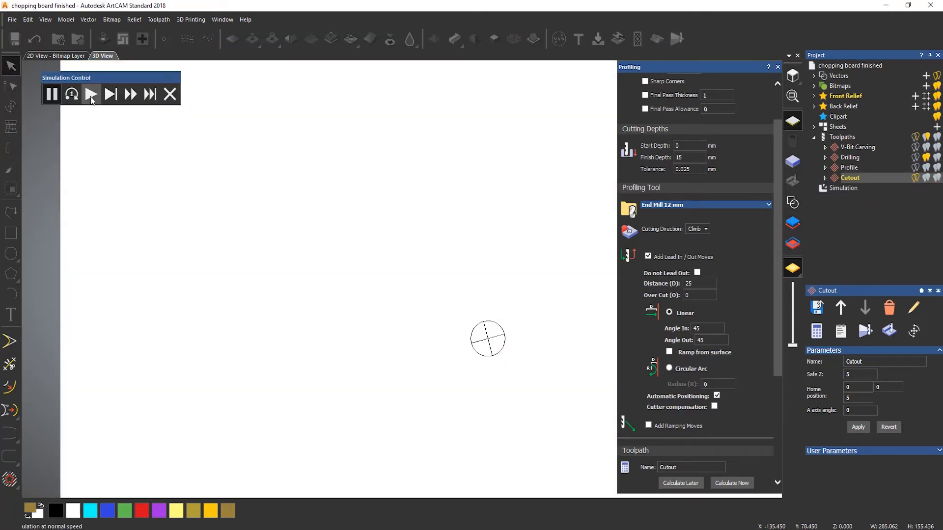
pyautogui.click(90, 95)
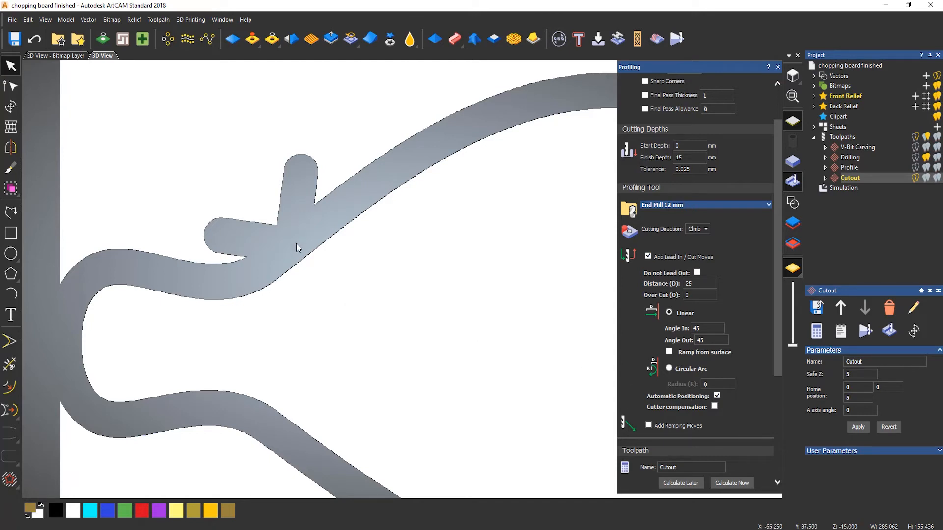
pyautogui.click(796, 203)
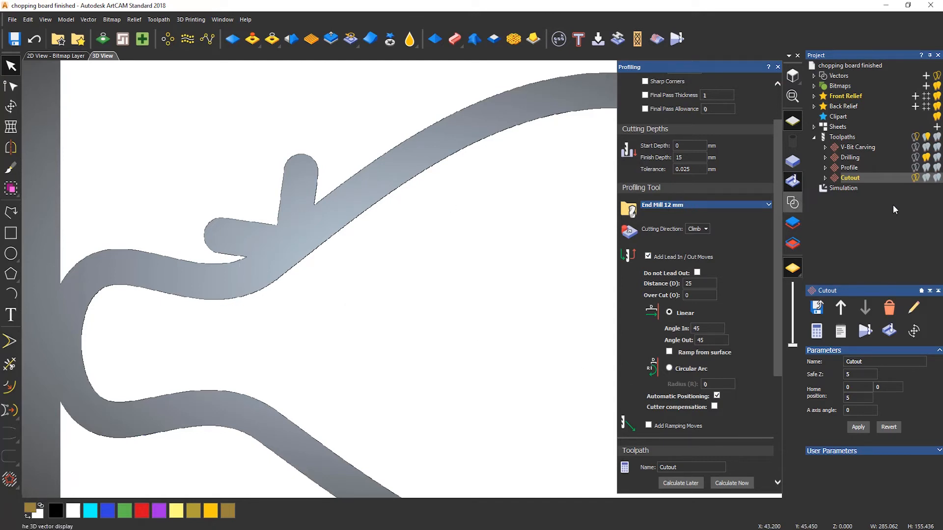
# Delete the toolpath simulation and show the Cutout toolpath again in the 3D view
pyautogui.rightClick(845, 190)
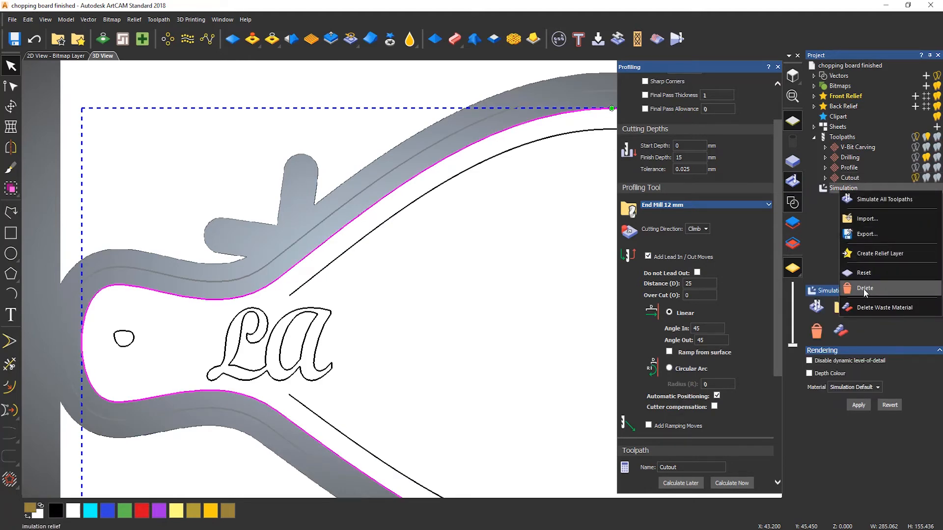
pyautogui.click(863, 289)
pyautogui.scroll(-2, 381, 297)
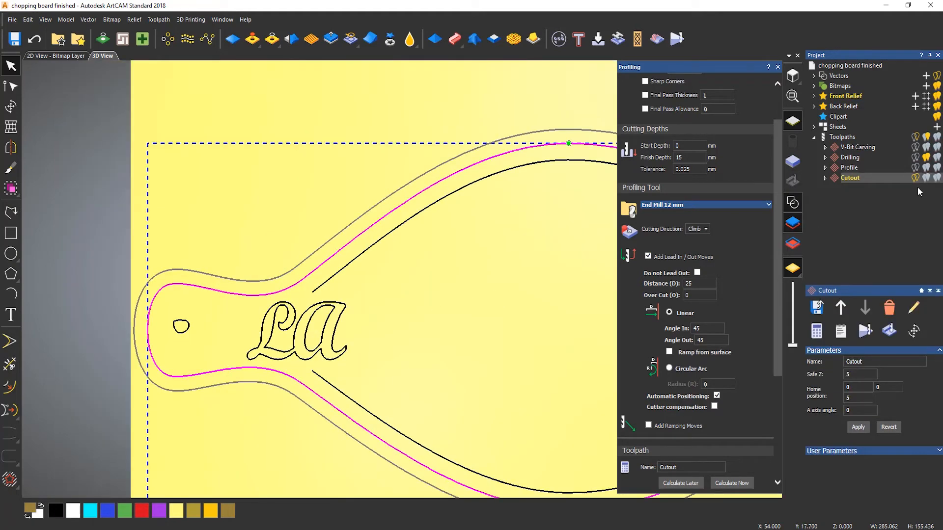
pyautogui.click(937, 179)
pyautogui.moveTo(503, 294); pyautogui.dragTo(425, 283, button='middle')
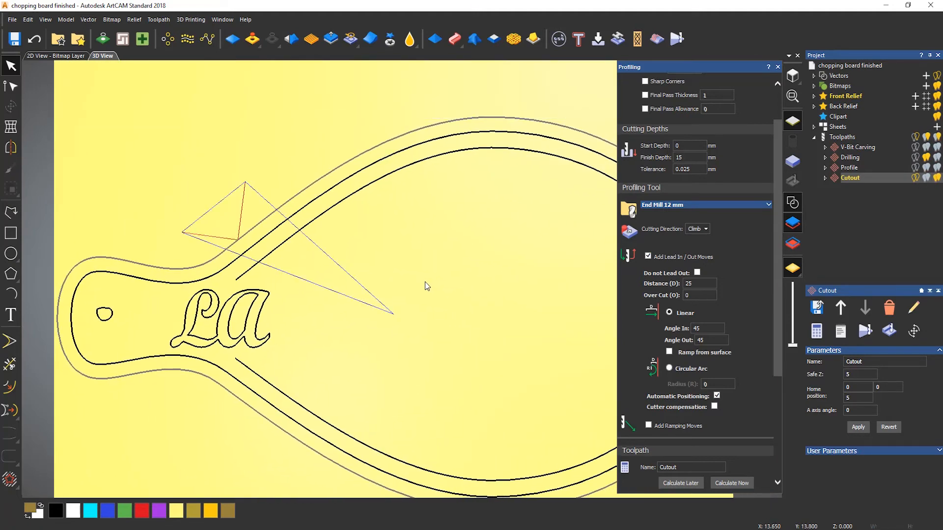
# Turn off automatic positioning of the lead in/out moves and recalculate the Cutout toolpath on the board's outer outline
pyautogui.click(716, 397)
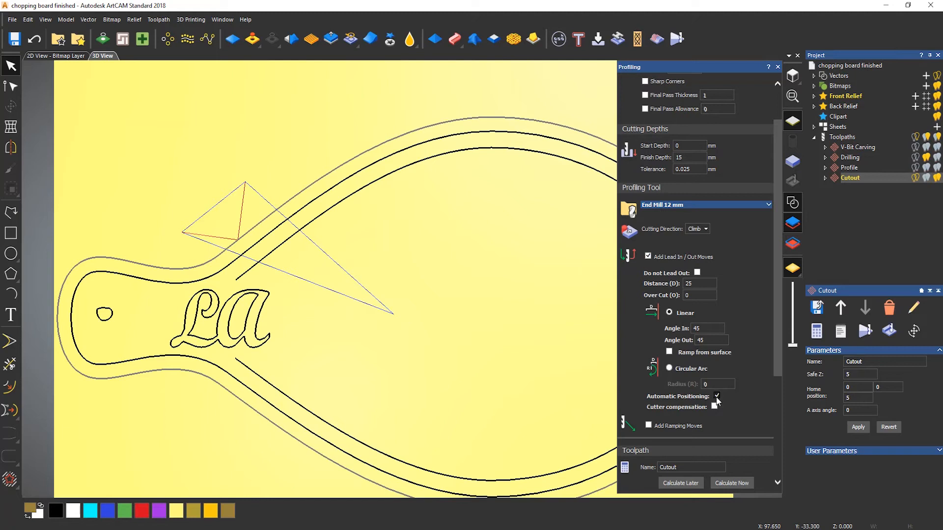
pyautogui.click(725, 484)
pyautogui.click(748, 305)
pyautogui.click(230, 268)
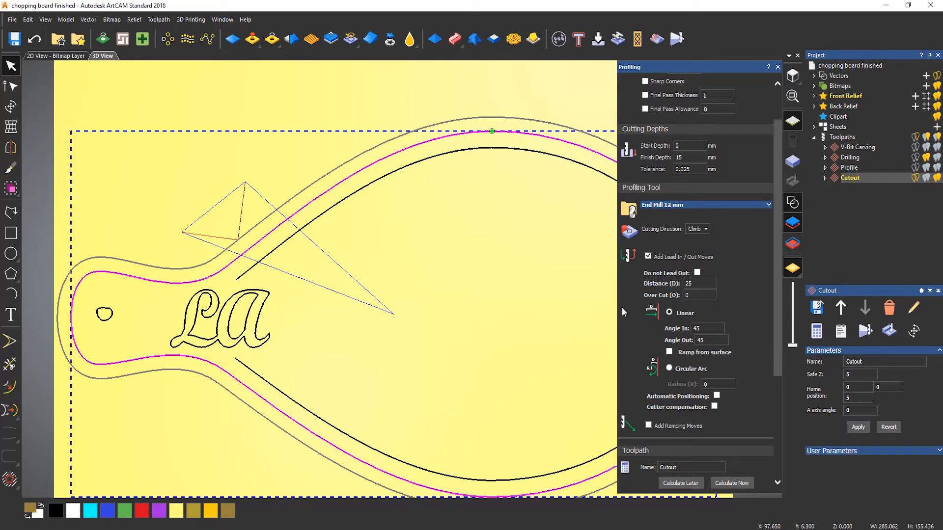
pyautogui.click(731, 483)
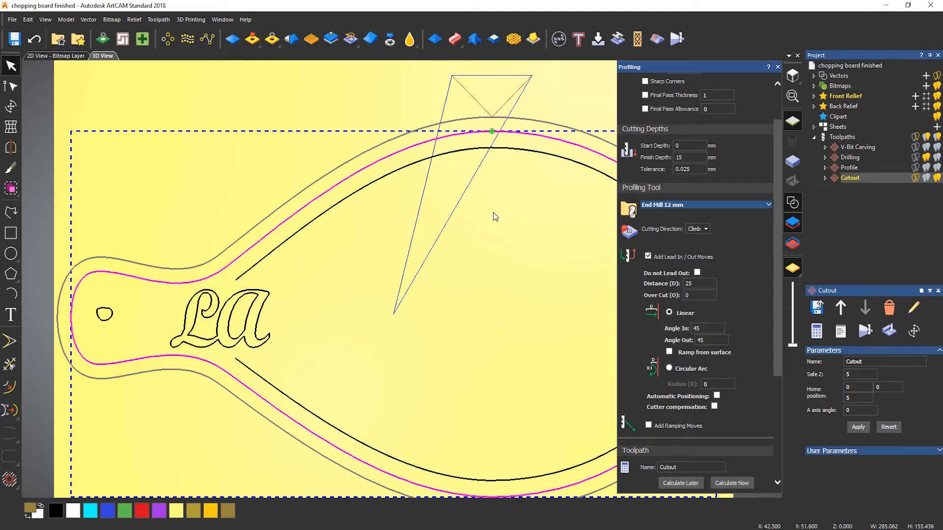
# Make the node at the widest point of the outer outline's lower edge the start node, and recalculate the Cutout toolpath
pyautogui.moveTo(466, 231); pyautogui.dragTo(436, 220, button='middle')
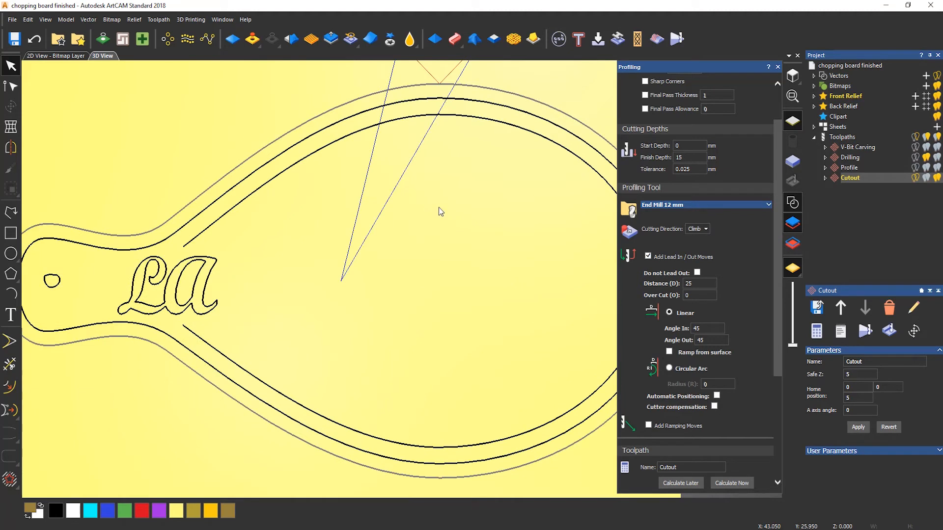
pyautogui.click(459, 102)
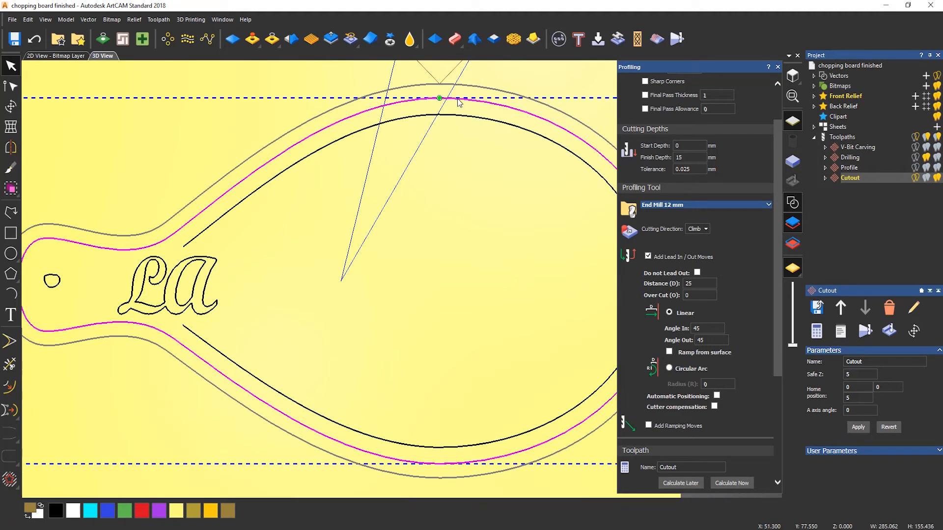
pyautogui.click(12, 87)
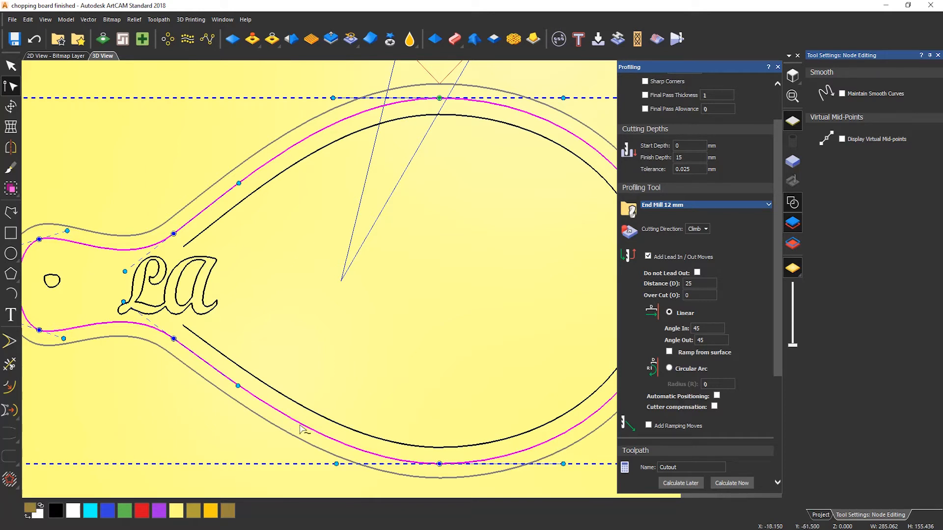
pyautogui.rightClick(439, 464)
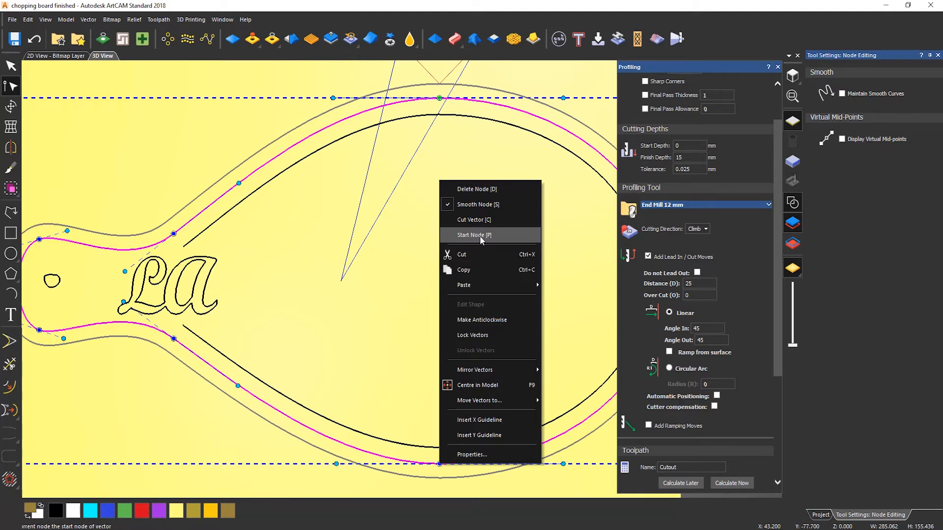
pyautogui.click(478, 235)
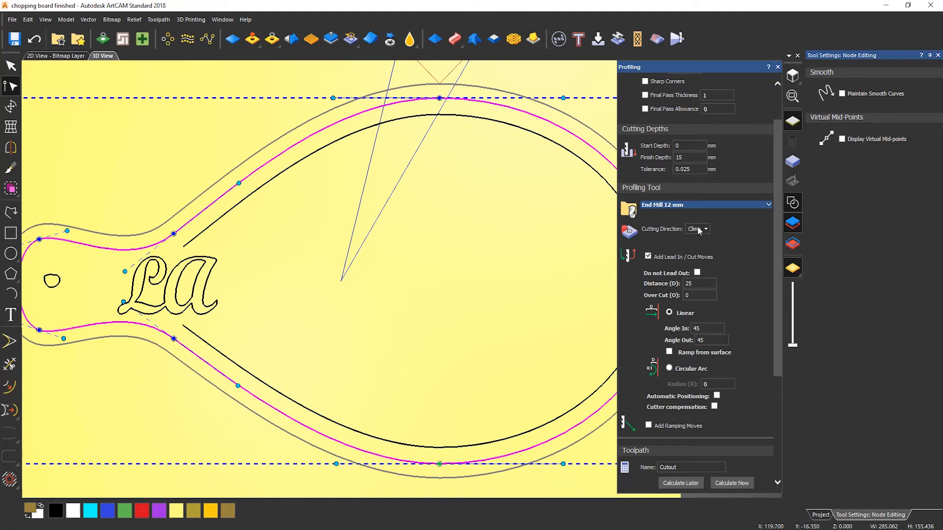
pyautogui.click(937, 55)
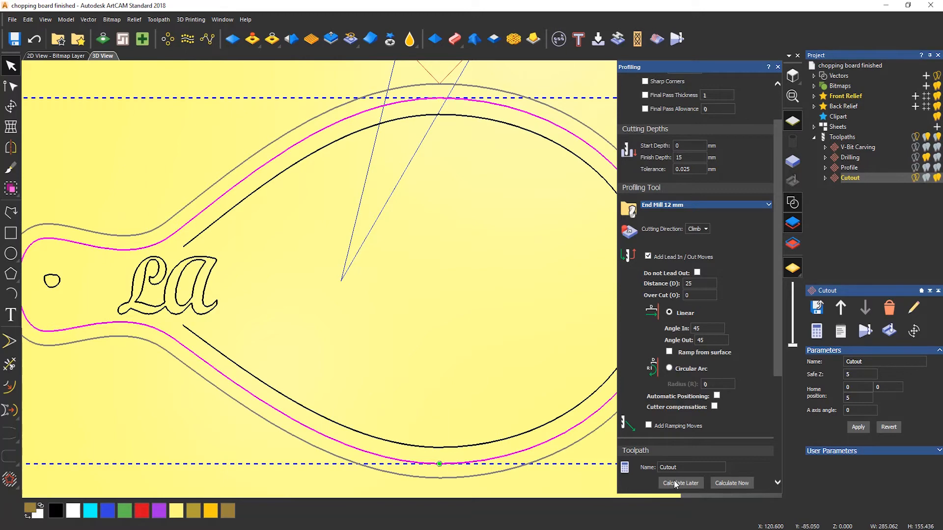
pyautogui.click(727, 484)
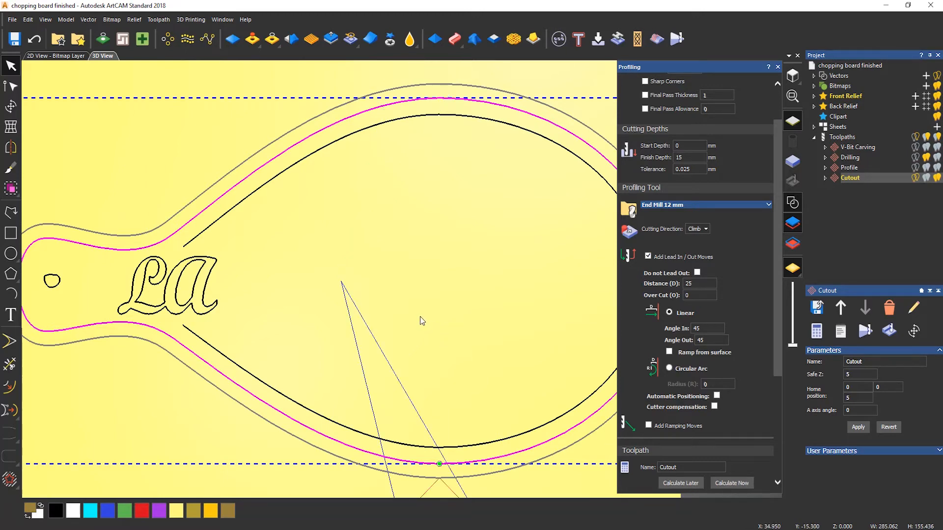
pyautogui.scroll(-1, 420, 318)
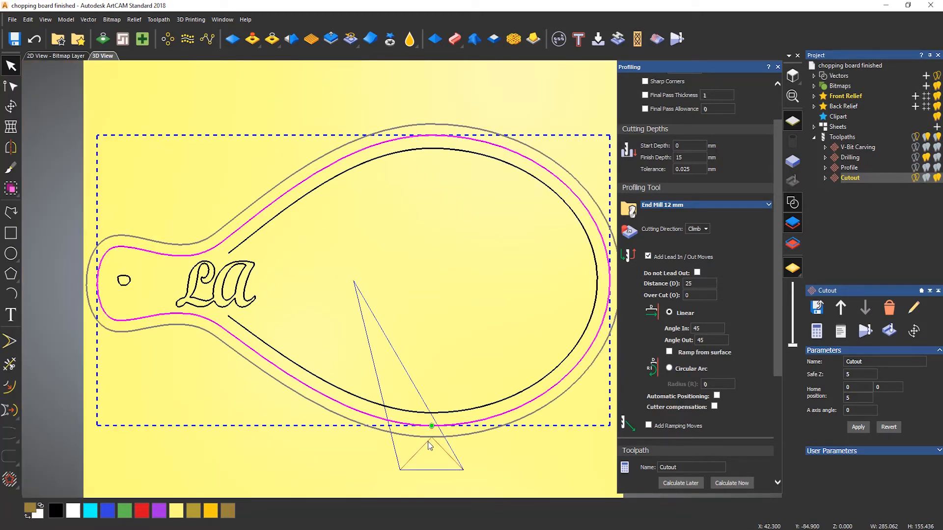
# Simulate the Cutout toolpath to check the linear lead moves at the new start point, and delete the simulation
pyautogui.rightClick(853, 177)
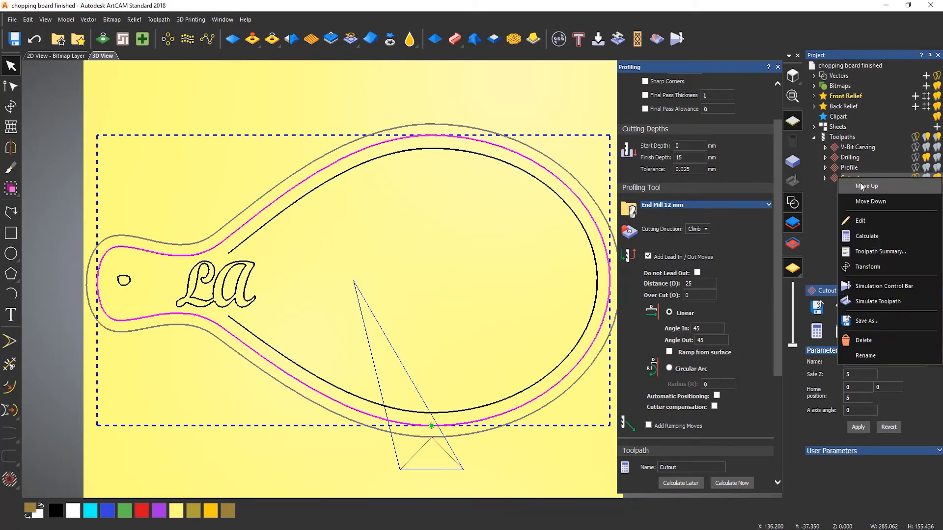
pyautogui.click(872, 283)
pyautogui.click(501, 357)
pyautogui.click(91, 94)
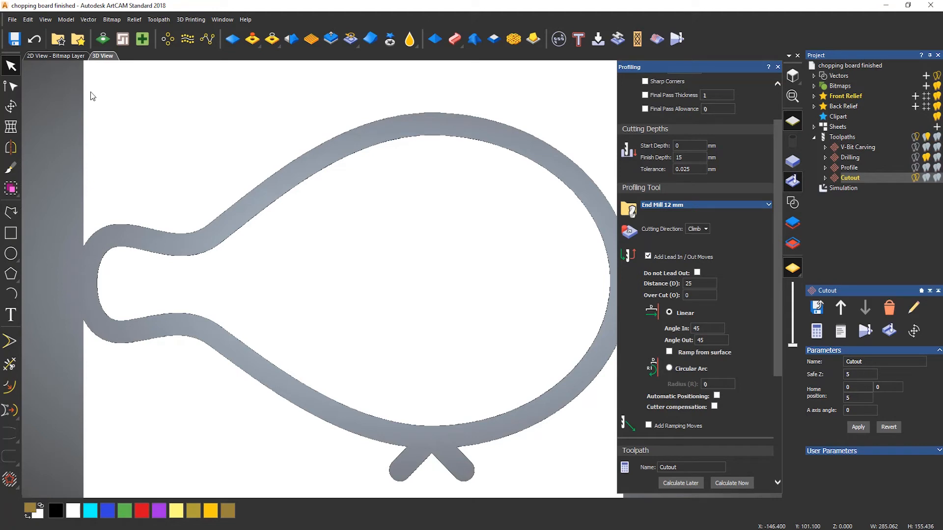
pyautogui.rightClick(853, 190)
pyautogui.click(864, 289)
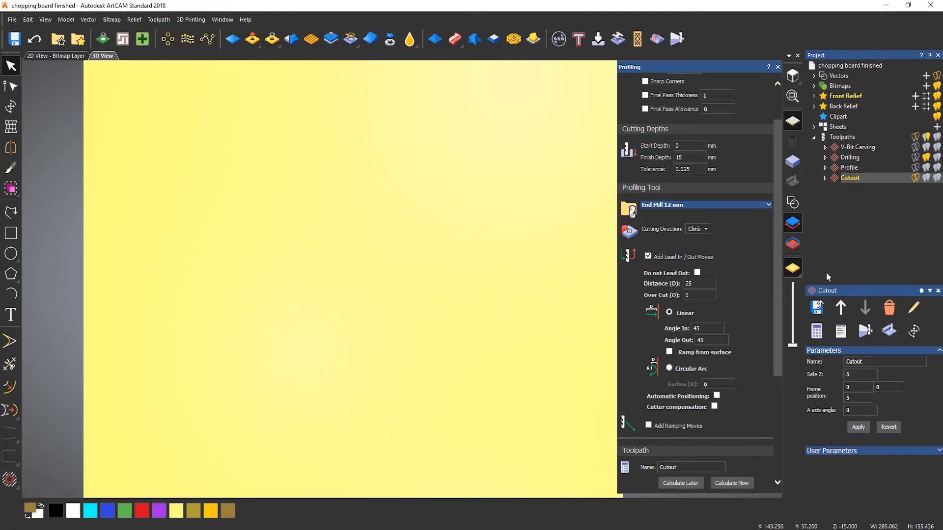
# Show the vectors again, switch the Cutout lead moves to Circular Arc with a radius of 25, and recalculate
pyautogui.click(792, 203)
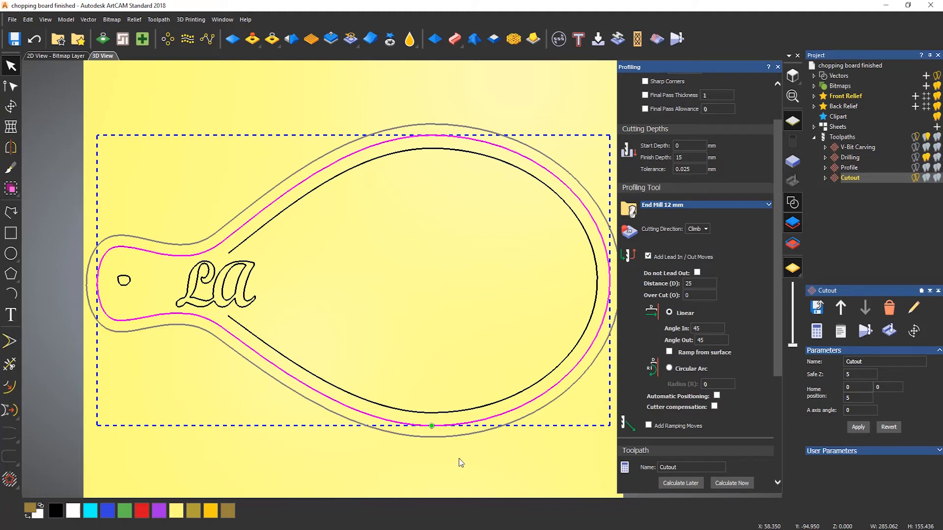
pyautogui.click(670, 369)
pyautogui.write('25')
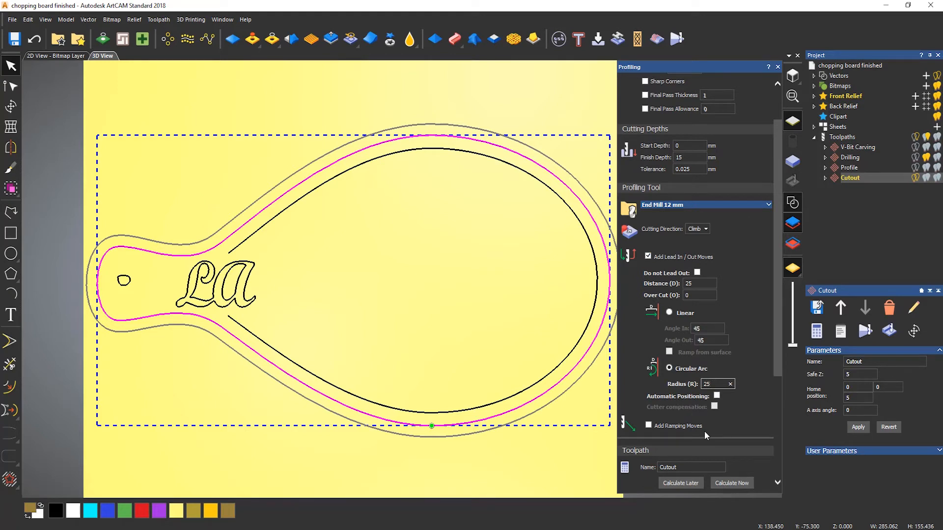
pyautogui.click(736, 484)
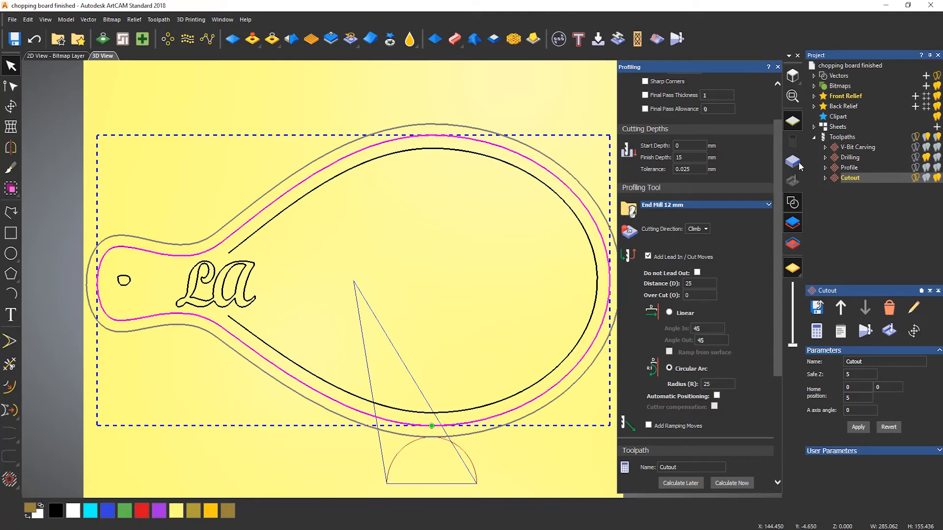
# Simulate the Cutout toolpath at Standard resolution on the whole model to check the circular lead moves, and delete the simulation
pyautogui.rightClick(854, 176)
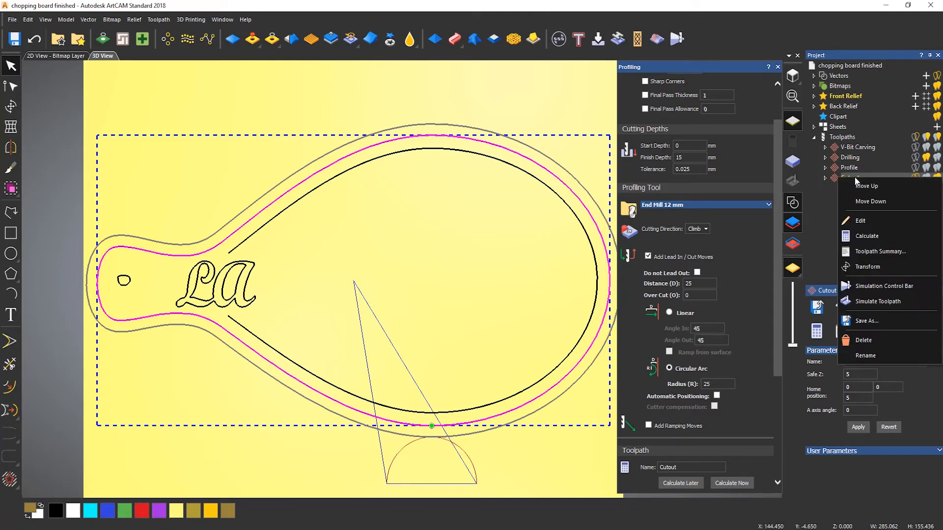
pyautogui.click(867, 291)
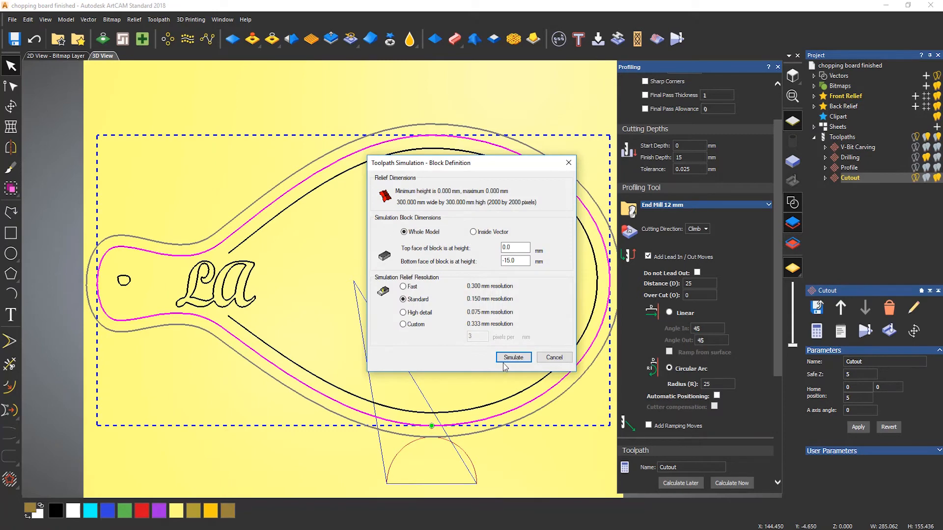
pyautogui.click(511, 353)
pyautogui.click(91, 95)
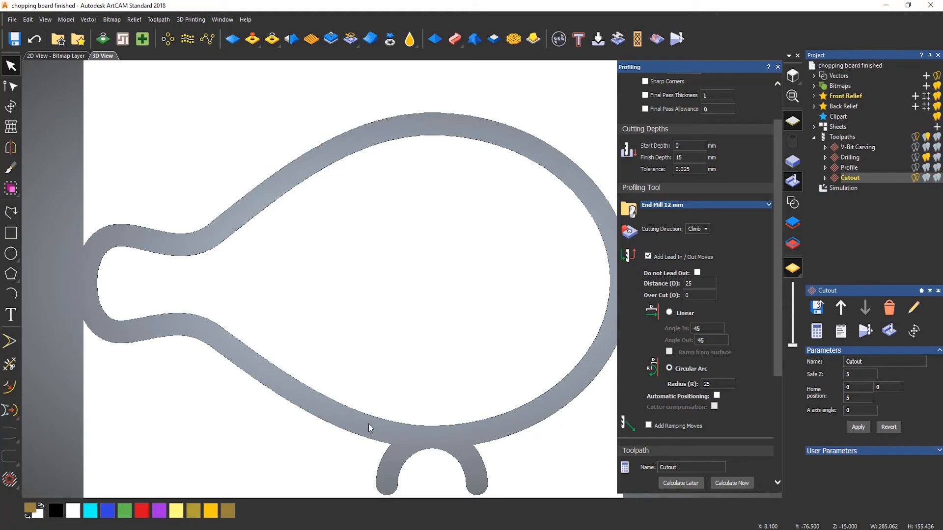
pyautogui.click(841, 188)
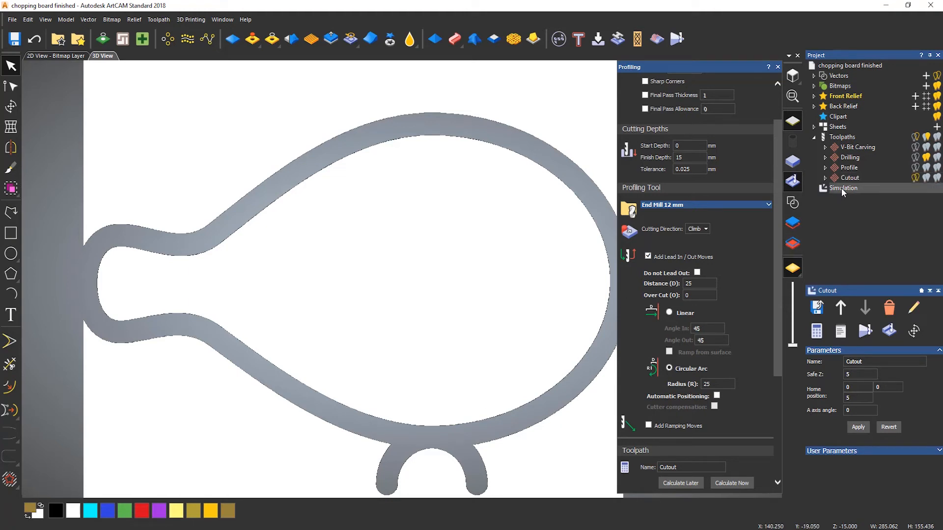
pyautogui.rightClick(841, 189)
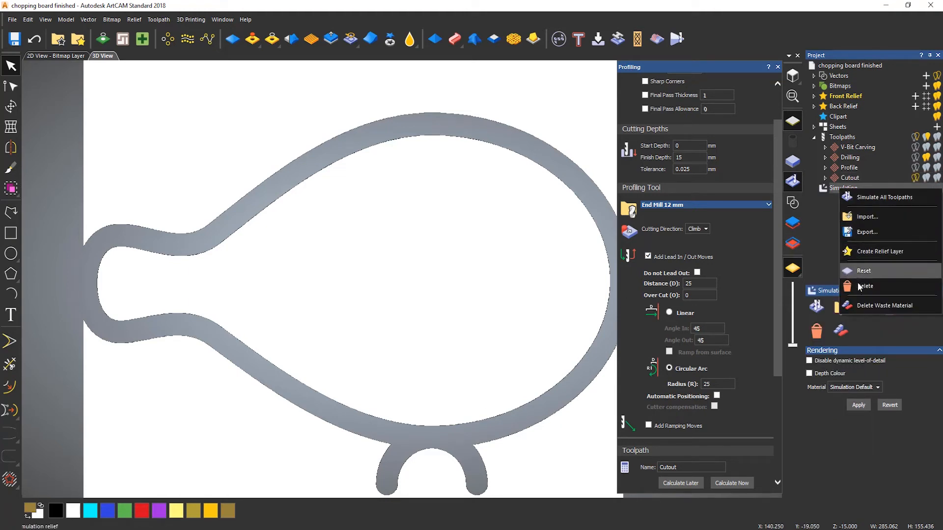
pyautogui.click(839, 258)
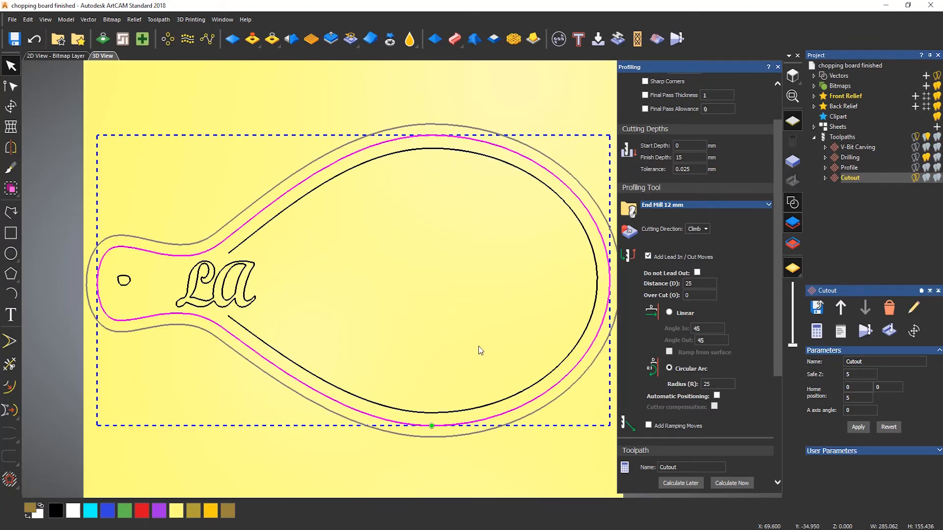
# Add Zig-Zag ramping moves to the Cutout toolpath with maximum ramp angle 10 and maximum length 10, and recalculate
pyautogui.scroll(-5, 767, 348)
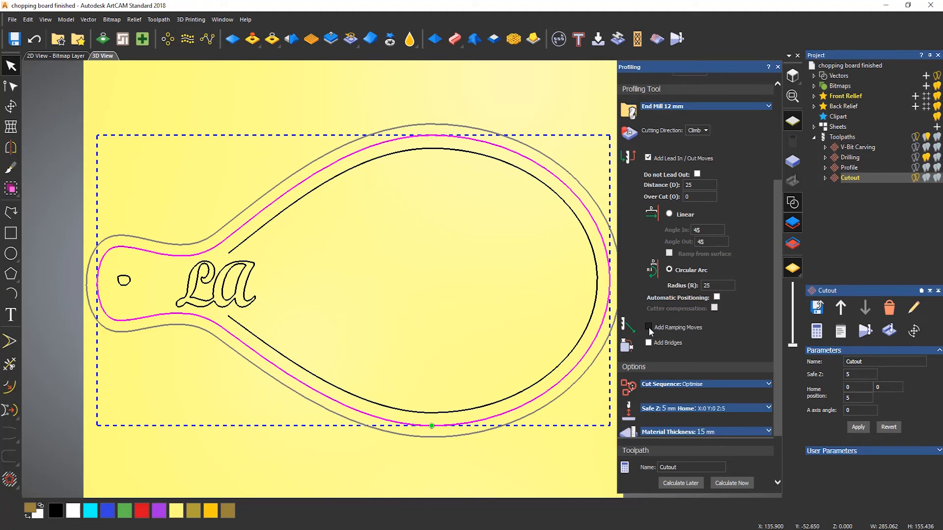
pyautogui.click(648, 327)
pyautogui.moveTo(454, 263); pyautogui.dragTo(274, 485)
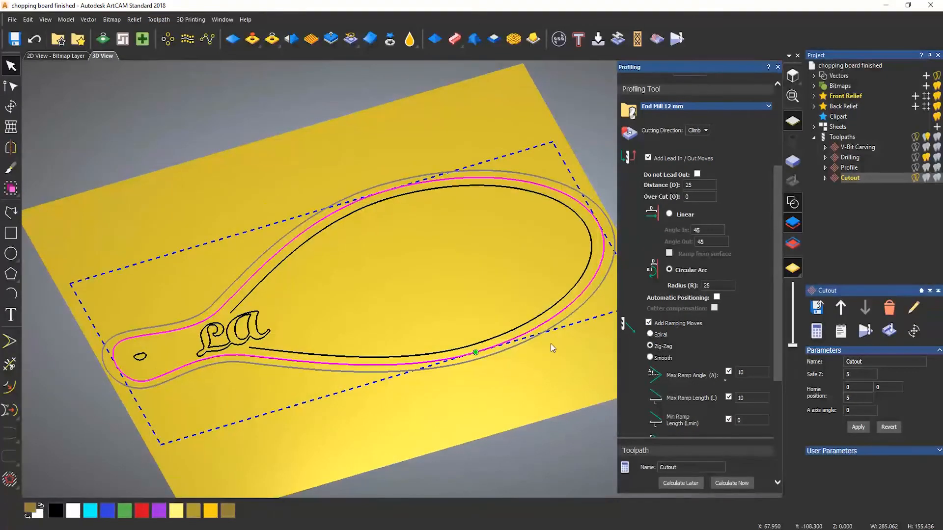
pyautogui.scroll(4, 548, 340)
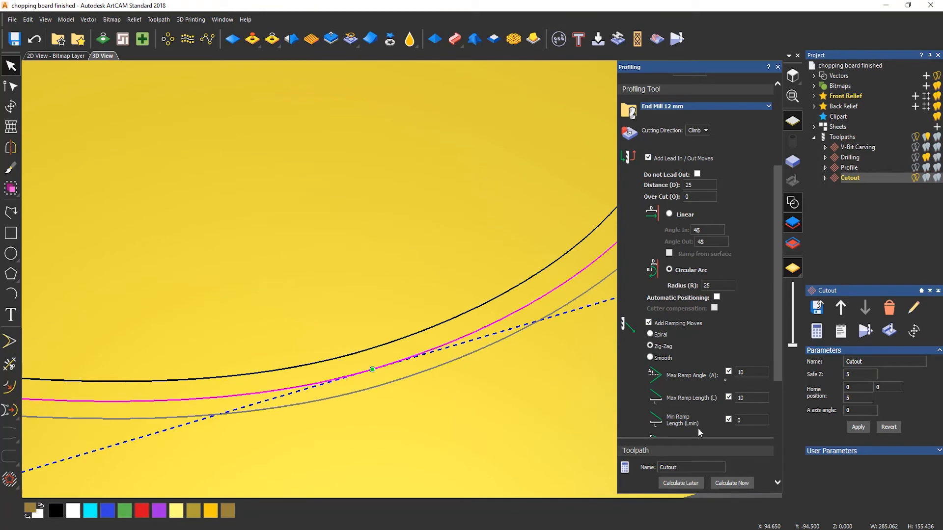
pyautogui.scroll(-4, 767, 332)
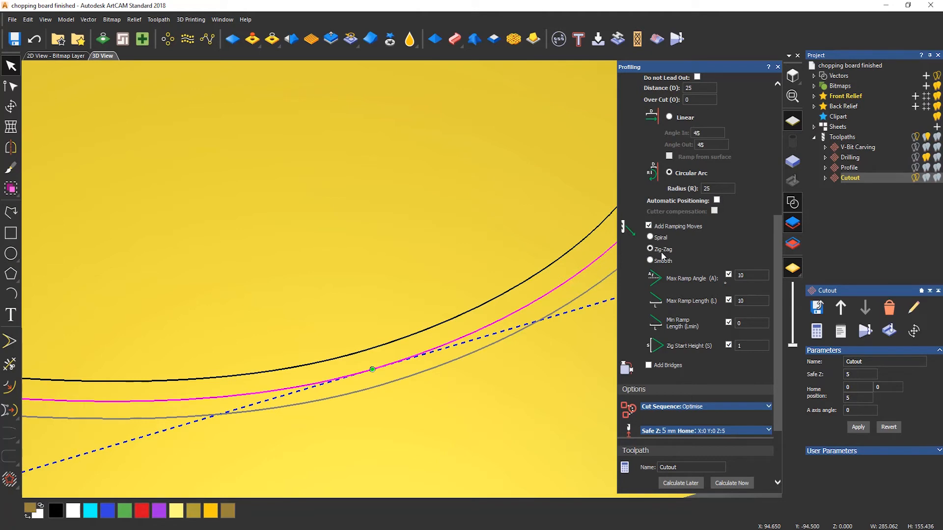
pyautogui.click(732, 483)
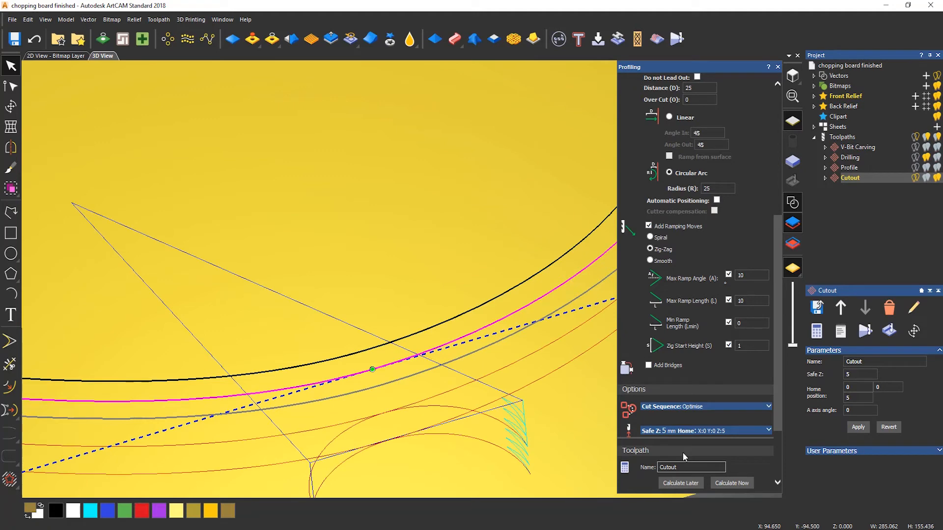
# Examine the zig-zag ramps at the lead-in, set their maximum ramp angle to 30 and recalculate the Cutout toolpath
pyautogui.scroll(-5, 477, 391)
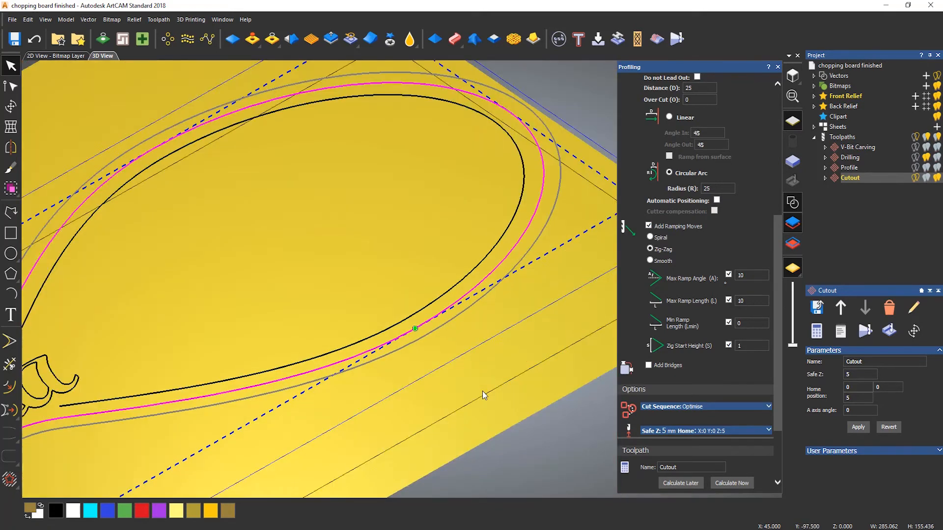
pyautogui.scroll(-2, 482, 391)
pyautogui.moveTo(287, 279); pyautogui.dragTo(312, 242)
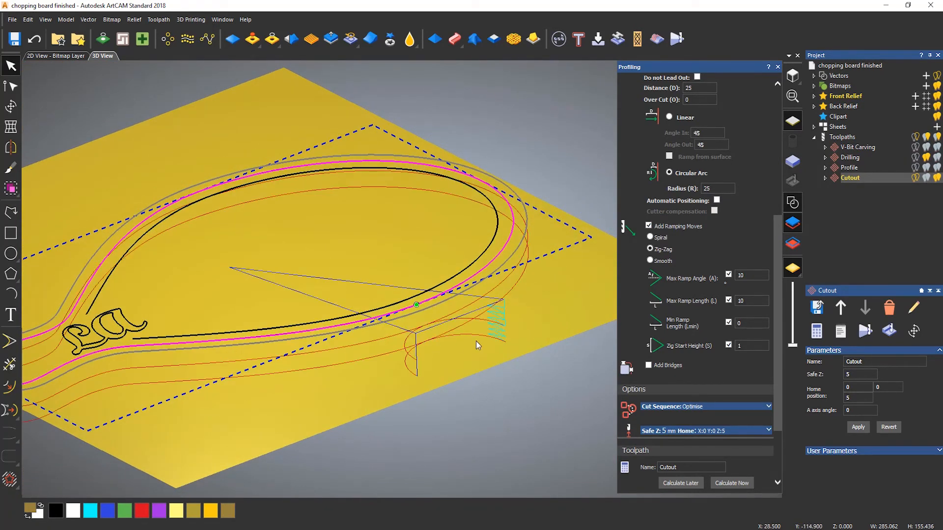
pyautogui.scroll(3, 476, 341)
pyautogui.scroll(2, 473, 323)
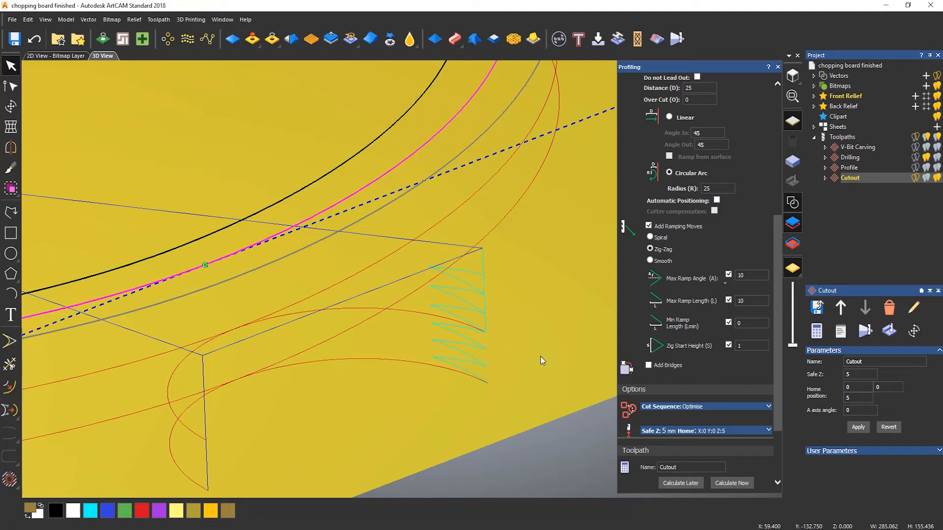
pyautogui.click(751, 275)
pyautogui.moveTo(752, 275); pyautogui.dragTo(689, 275)
pyautogui.write('30')
pyautogui.click(726, 484)
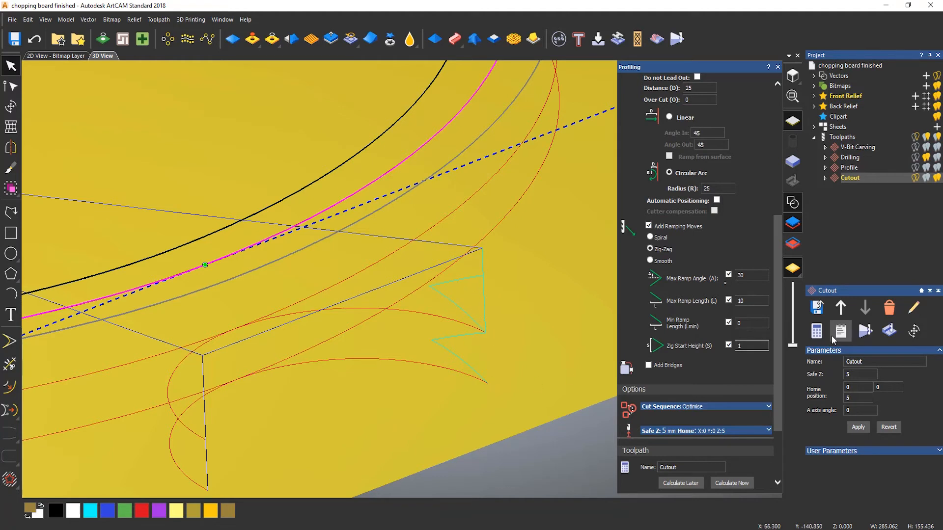
# Set the zig-zag ramps' maximum length to 20 and recalculate the Cutout toolpath
pyautogui.moveTo(748, 302); pyautogui.dragTo(730, 306)
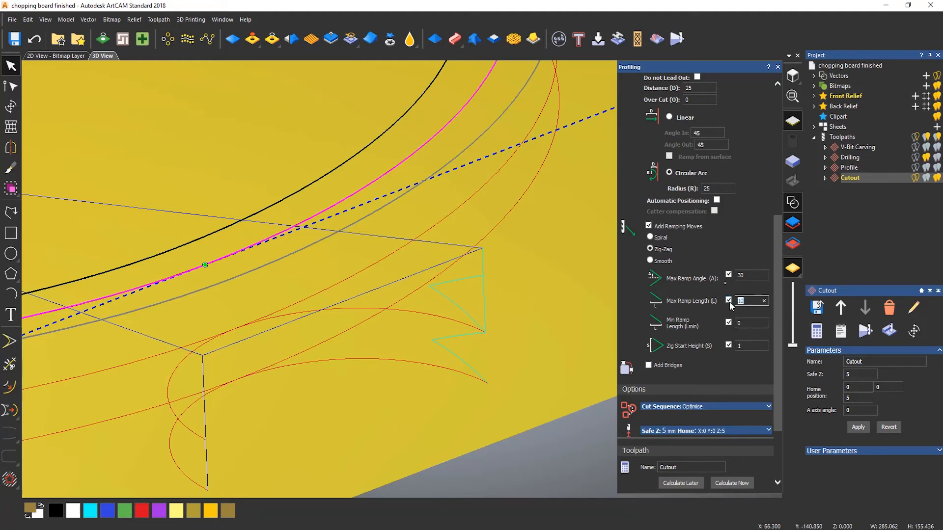
pyautogui.write('2')
pyautogui.click(739, 484)
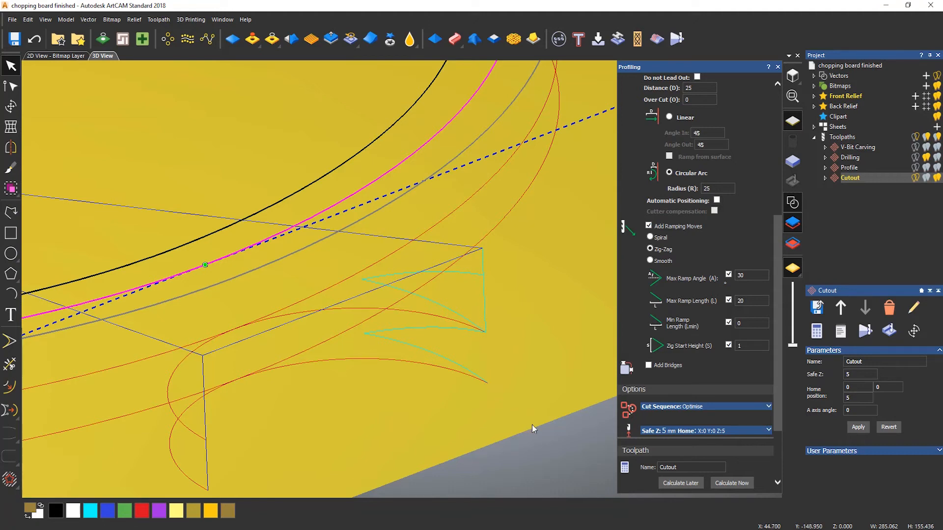
# Enable bridges in the Cutout profile settings, using automatic bridge placement
pyautogui.moveTo(779, 354); pyautogui.dragTo(777, 406)
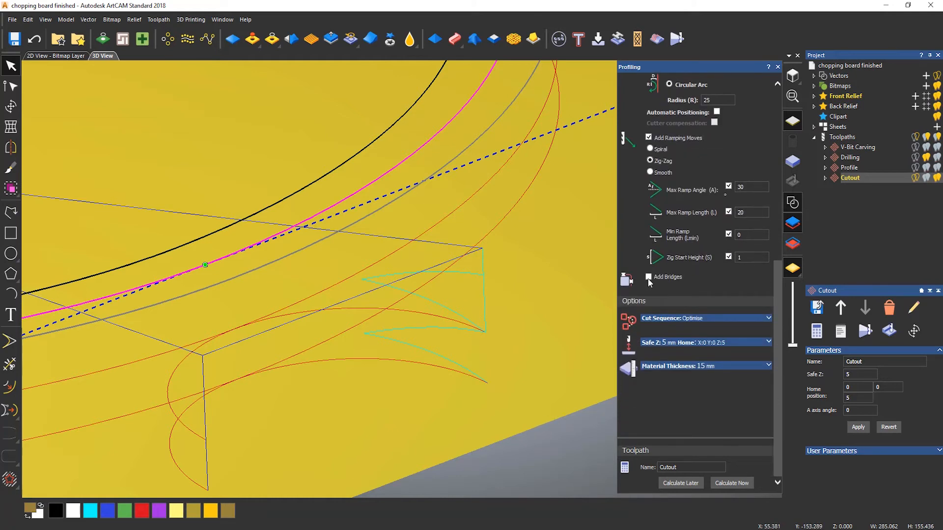
pyautogui.click(795, 79)
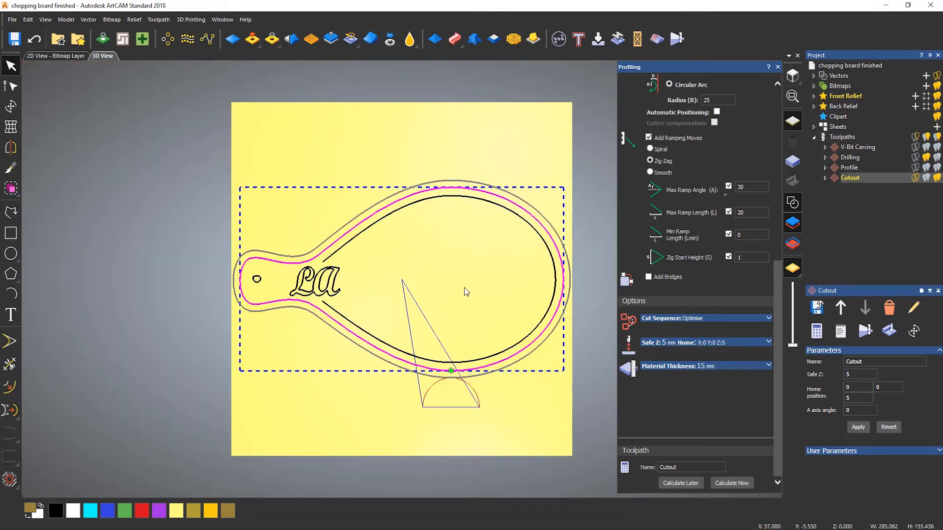
pyautogui.scroll(3, 462, 290)
pyautogui.moveTo(462, 289); pyautogui.dragTo(417, 287, button='middle')
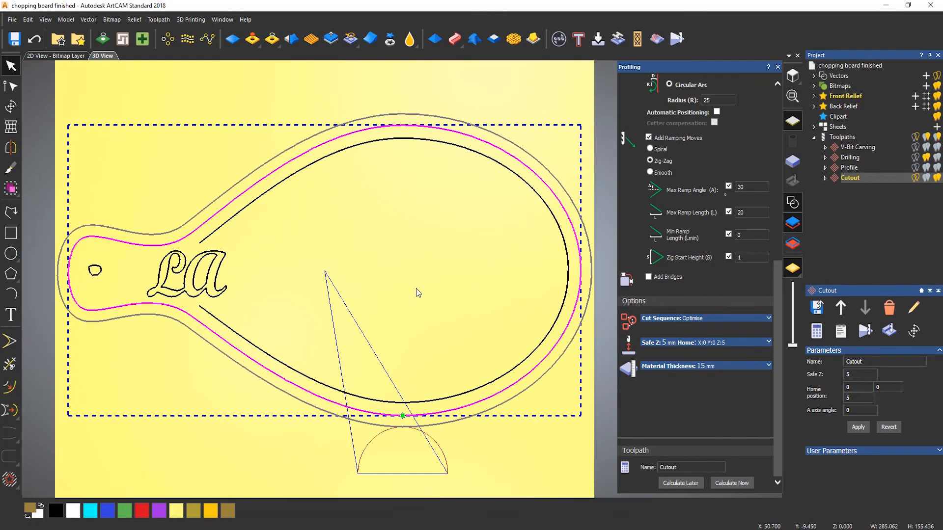
pyautogui.click(649, 278)
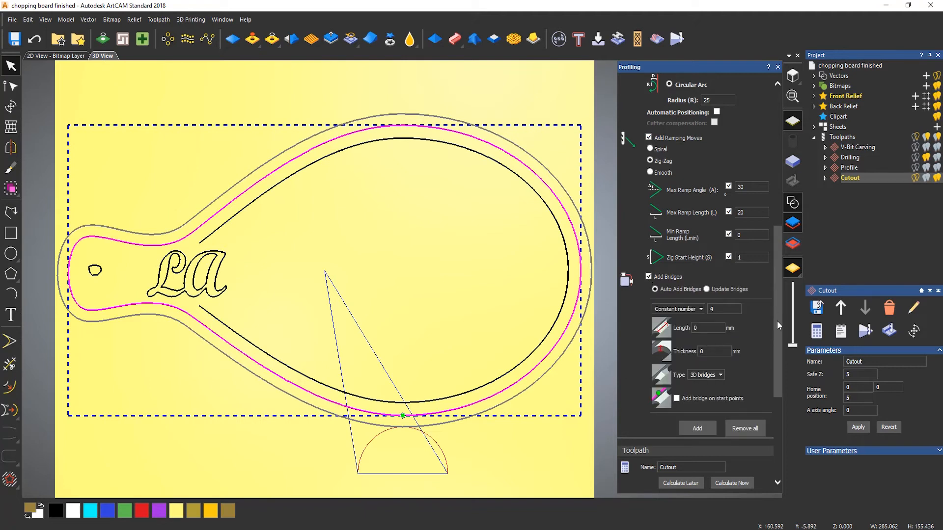
pyautogui.scroll(-3, 699, 248)
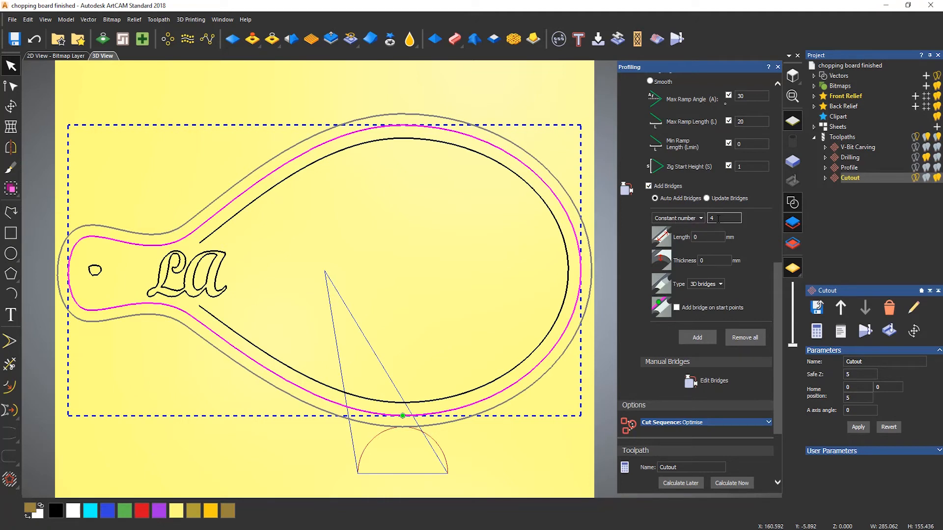
# Add a constant number of 4 3D bridges, 10 mm long and 5 mm thick, around the board outline
pyautogui.click(695, 237)
pyautogui.write('1')
pyautogui.press('Tab')
pyautogui.write('5')
pyautogui.click(703, 285)
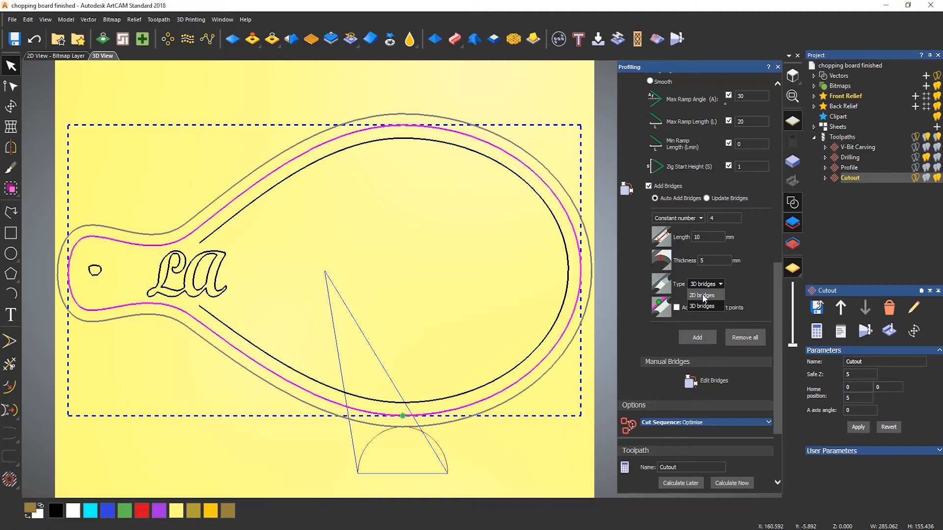
pyautogui.click(703, 287)
pyautogui.click(701, 338)
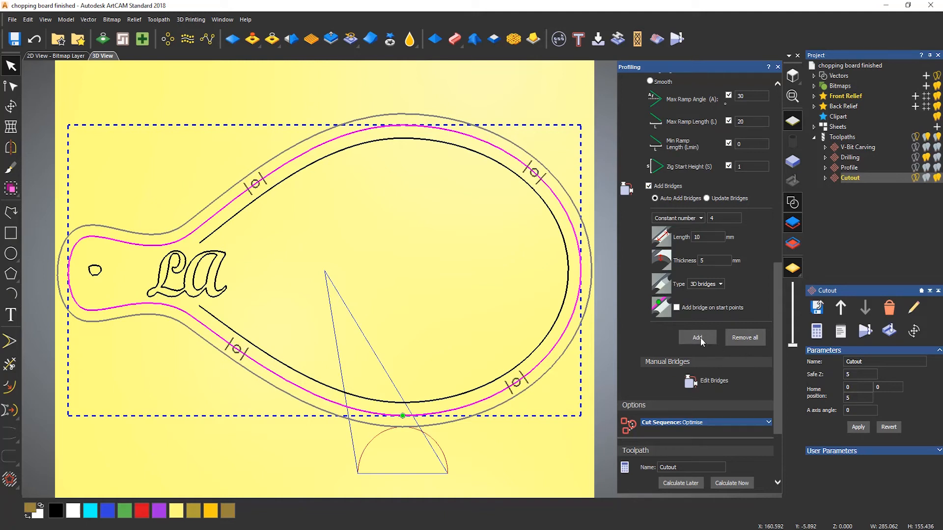
# Edit the bridges manually, moving the upper-right one to the middle of the board's upper edge and widening it to about 30 mm
pyautogui.click(694, 386)
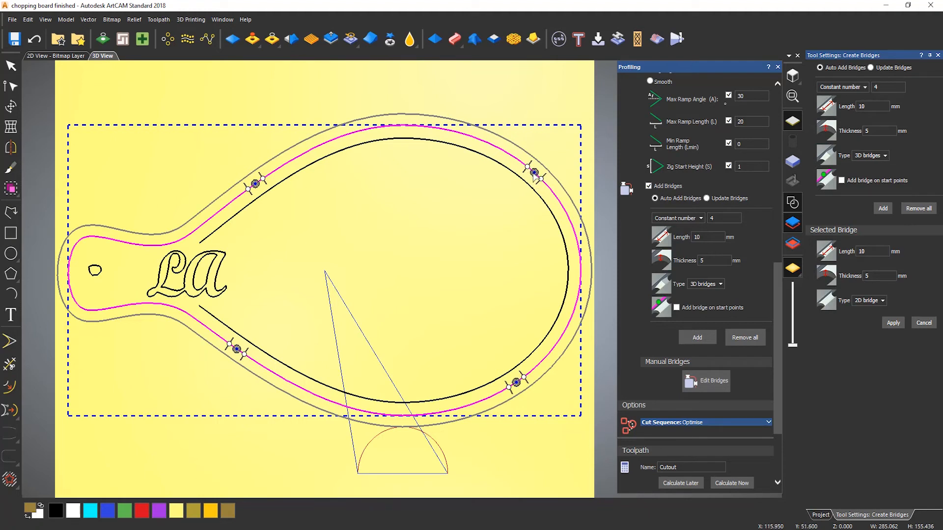
pyautogui.moveTo(536, 175)
pyautogui.mouseDown()
pyautogui.moveTo(503, 155)
pyautogui.moveTo(388, 128)
pyautogui.moveTo(296, 162)
pyautogui.moveTo(395, 129)
pyautogui.moveTo(513, 158)
pyautogui.moveTo(556, 212)
pyautogui.moveTo(467, 160)
pyautogui.moveTo(381, 160)
pyautogui.moveTo(399, 158)
pyautogui.mouseUp()
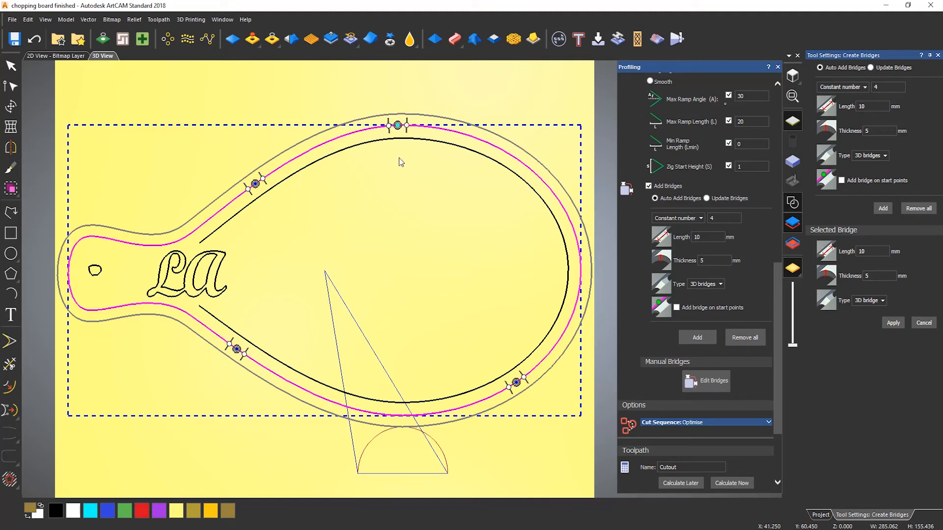
pyautogui.moveTo(407, 126); pyautogui.dragTo(426, 135)
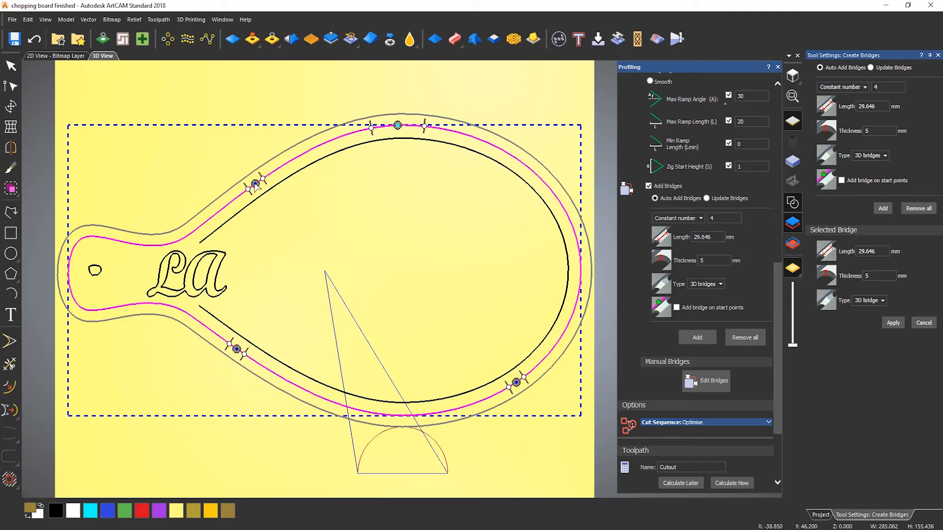
# Move the upper-left bridge to the board's wide rounded end, finish bridge editing and recalculate the Cutout toolpath
pyautogui.click(256, 186)
pyautogui.moveTo(256, 186); pyautogui.dragTo(641, 283)
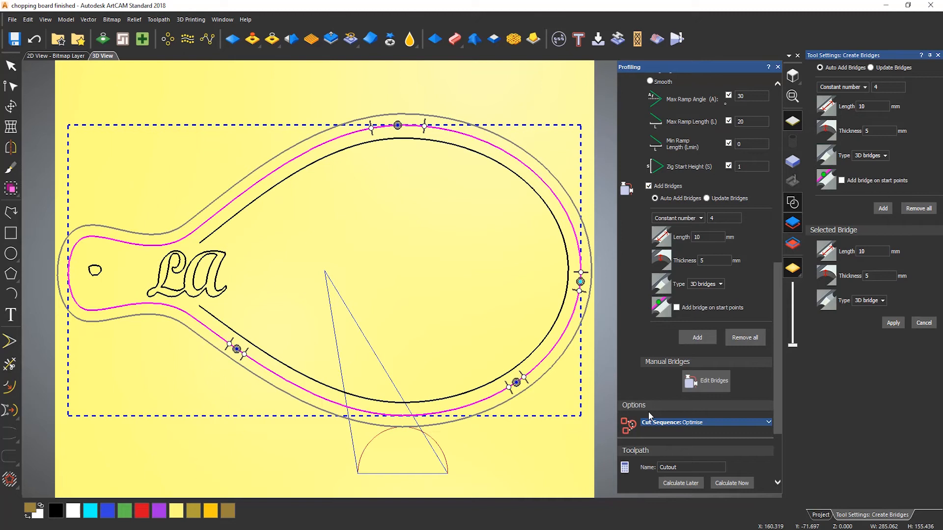
pyautogui.click(937, 55)
pyautogui.moveTo(777, 342); pyautogui.dragTo(779, 384)
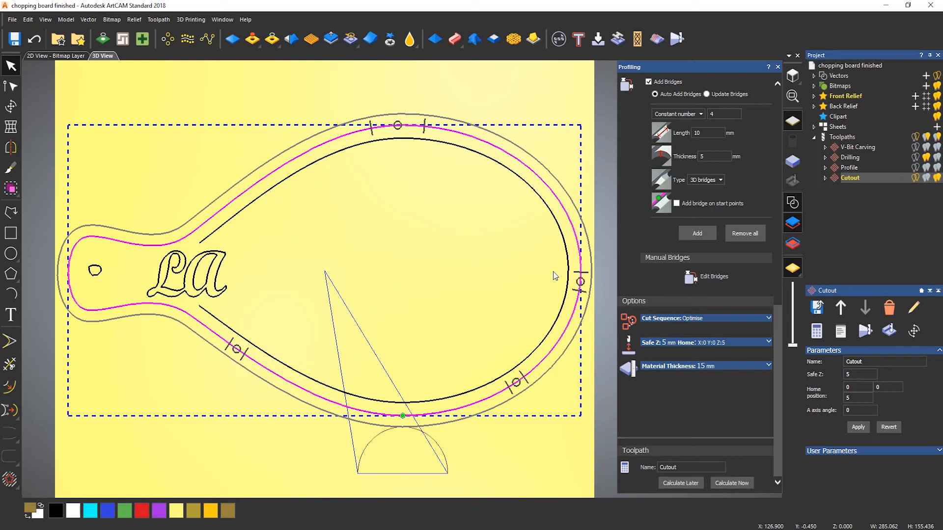
pyautogui.click(726, 482)
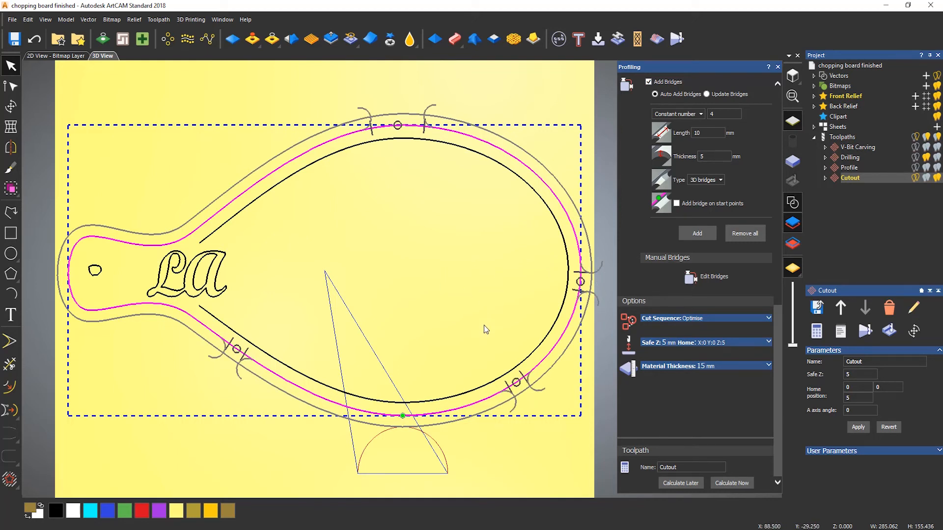
# Examine in 3D how the recalculated Cutout toolpath rises over the bridges, and close the profiling settings
pyautogui.moveTo(456, 339); pyautogui.dragTo(150, 360)
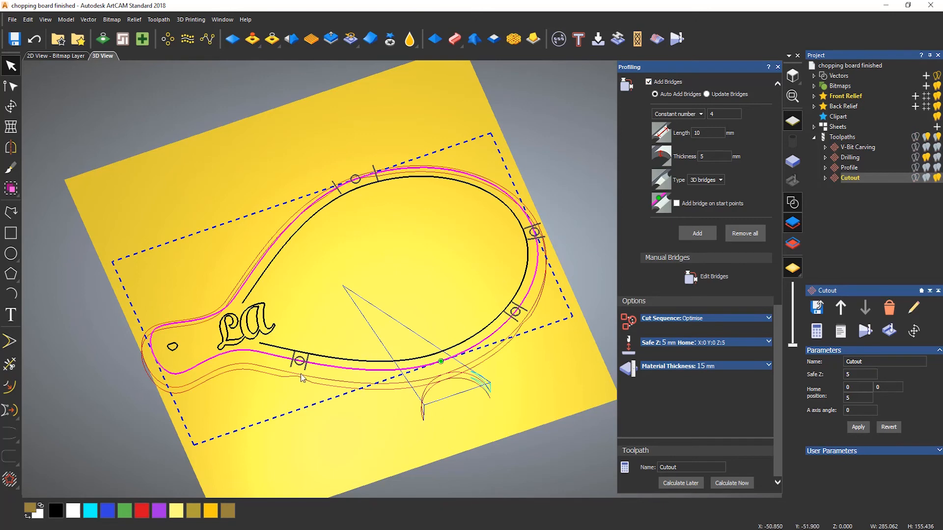
pyautogui.scroll(3, 309, 378)
pyautogui.scroll(2, 344, 363)
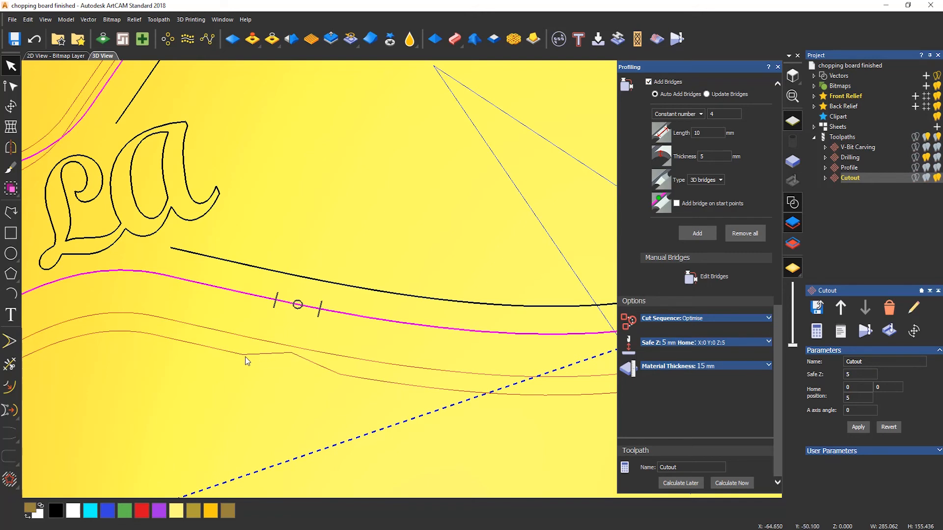
pyautogui.scroll(-6, 249, 356)
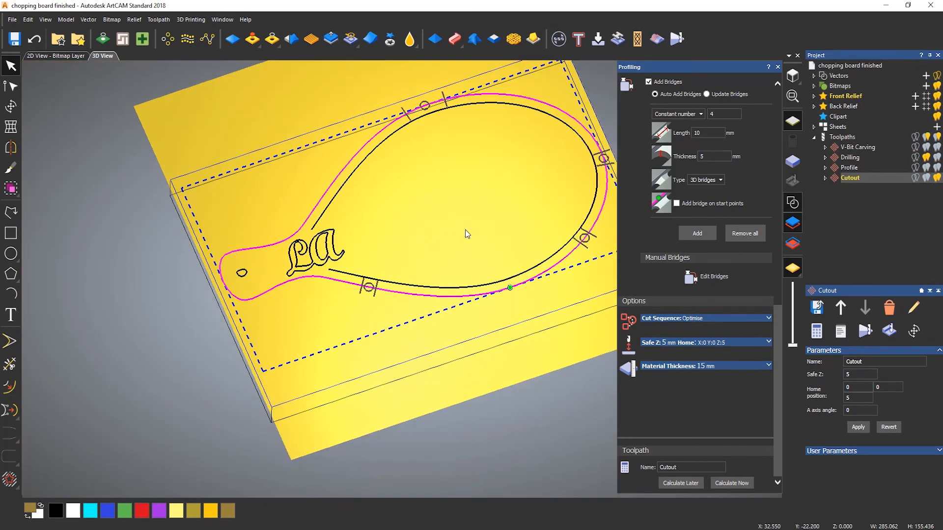
pyautogui.scroll(5, 398, 276)
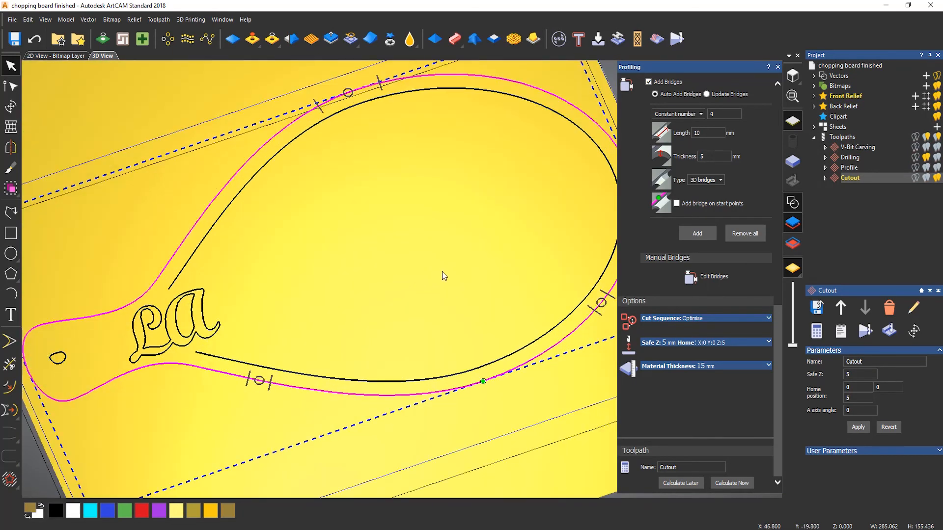
pyautogui.scroll(-2, 420, 287)
pyautogui.moveTo(422, 278); pyautogui.dragTo(468, 270, button='middle')
pyautogui.click(473, 266)
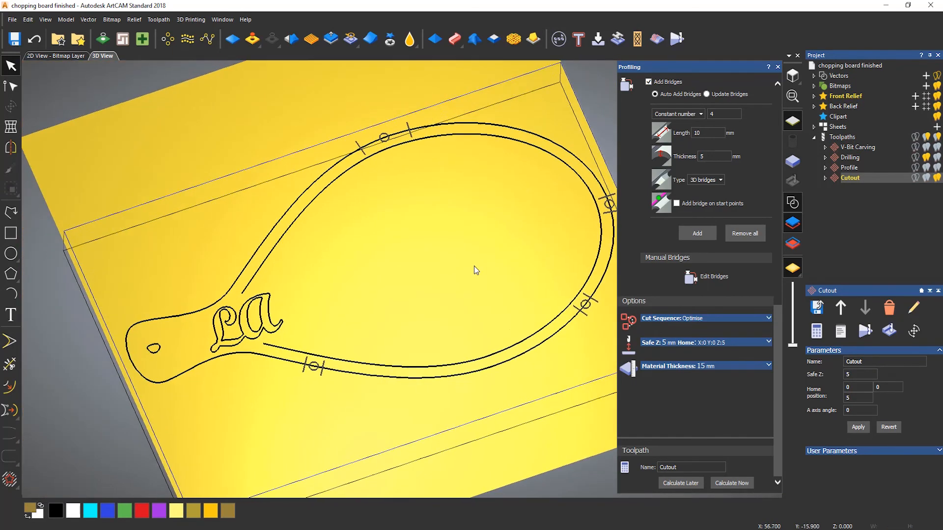
pyautogui.click(777, 68)
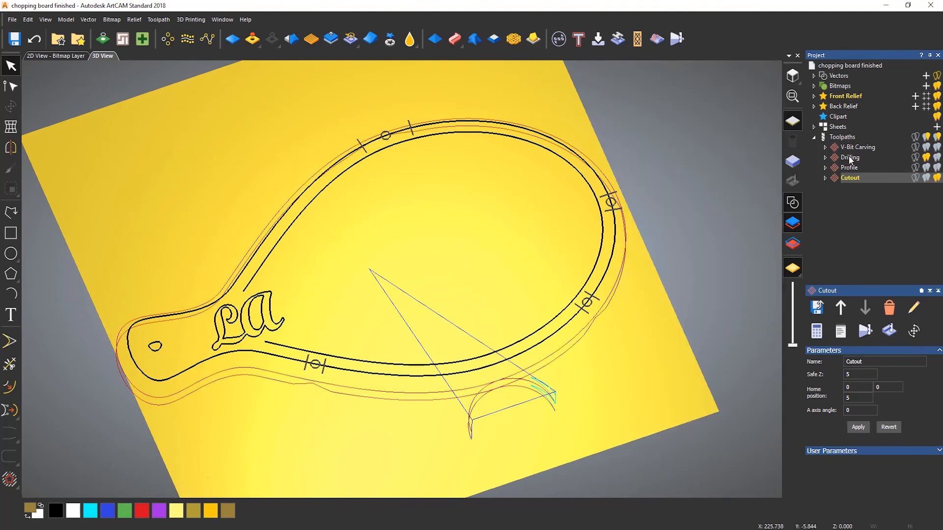
# Play the Cutout toolpath simulation to inspect the bridges left around the board, and delete the simulation
pyautogui.rightClick(849, 177)
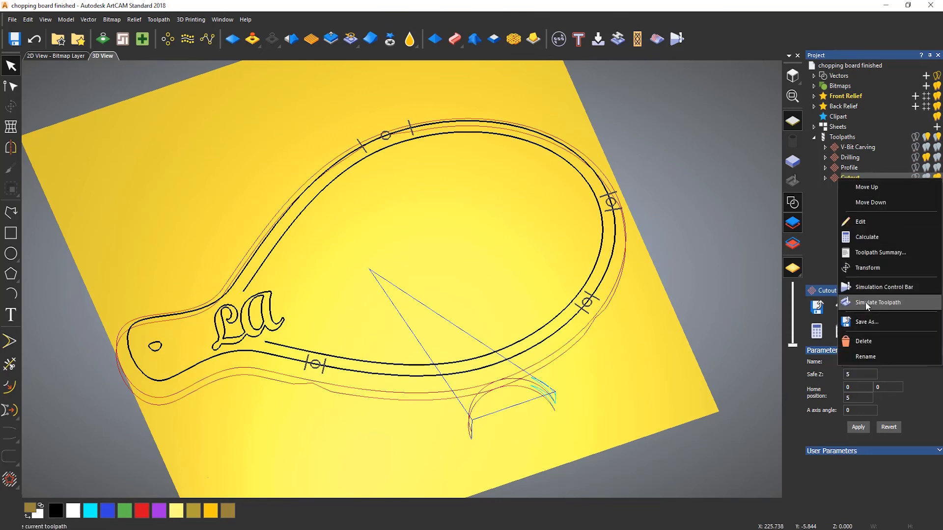
pyautogui.click(849, 288)
pyautogui.click(513, 357)
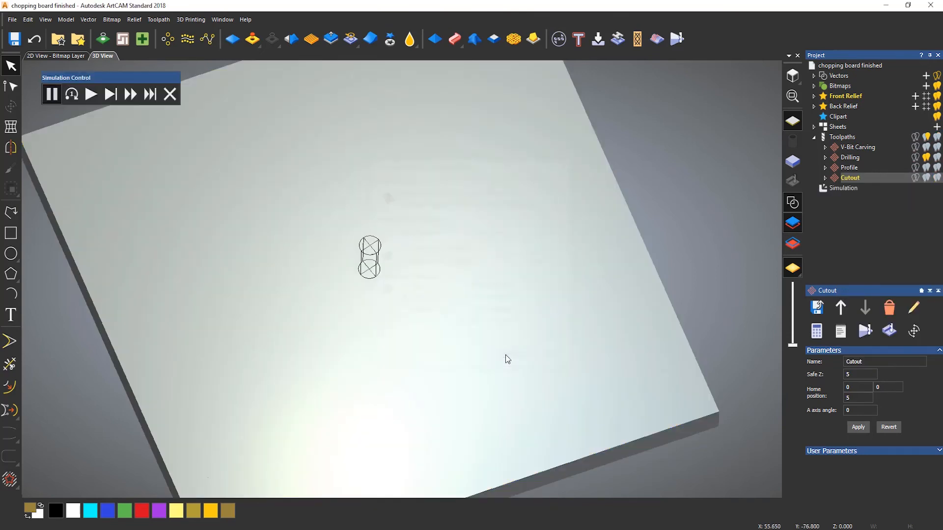
pyautogui.click(91, 94)
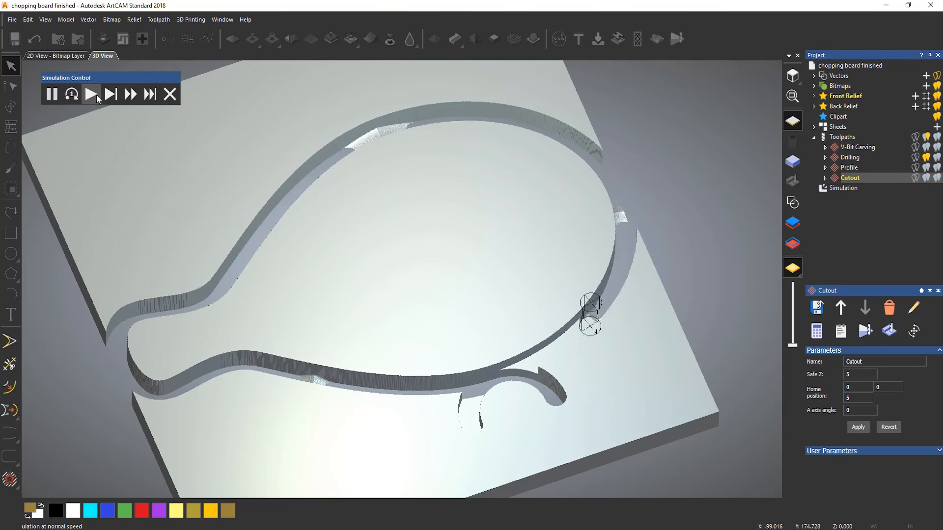
pyautogui.moveTo(498, 211); pyautogui.dragTo(482, 303)
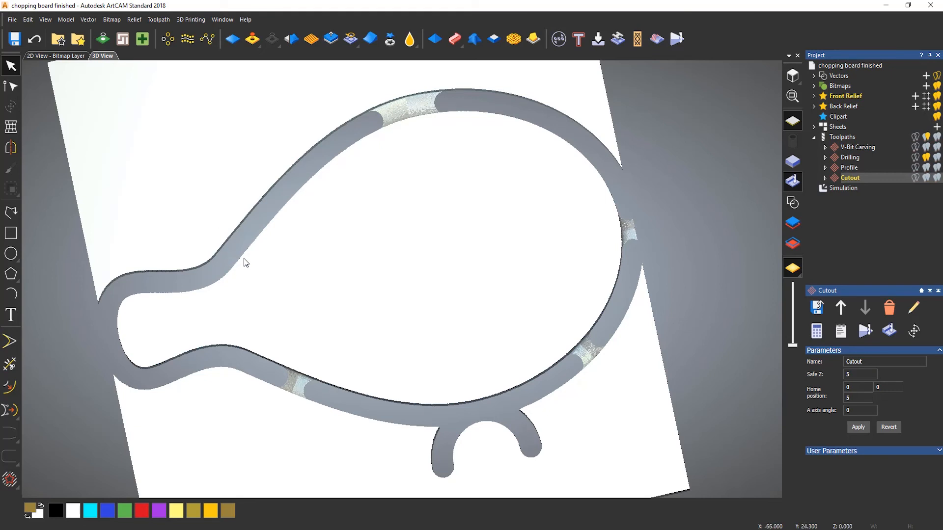
pyautogui.moveTo(469, 229); pyautogui.dragTo(509, 318)
pyautogui.scroll(3, 537, 295)
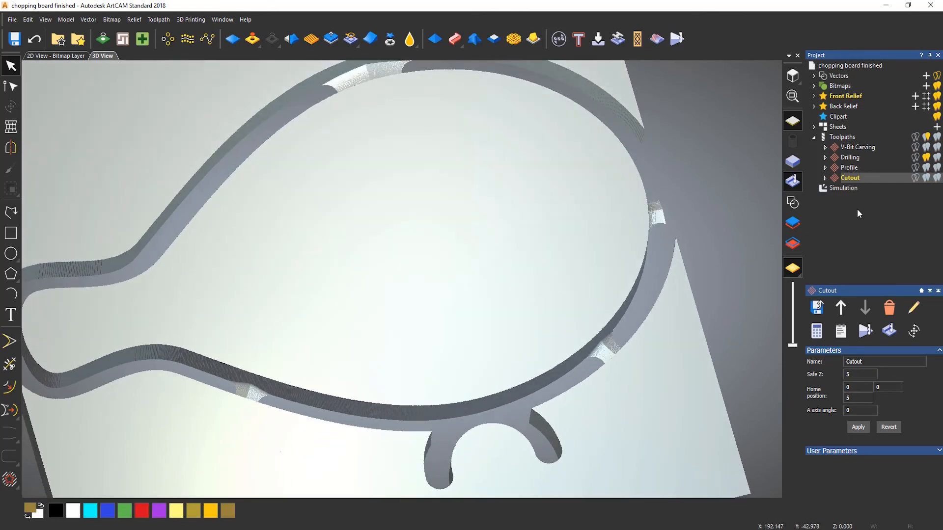
pyautogui.click(847, 190)
pyautogui.rightClick(845, 190)
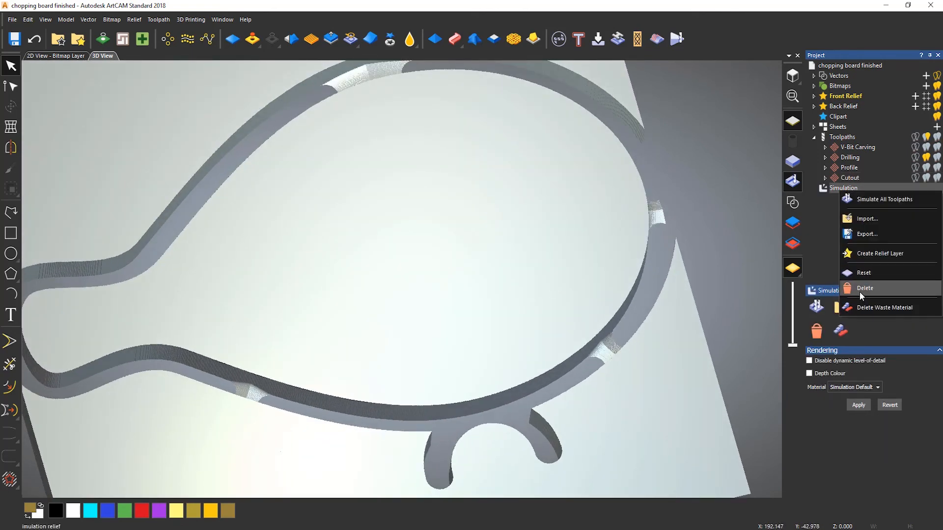
pyautogui.click(859, 290)
# Simulate all toolpaths together and inspect the complete machined chopping board
pyautogui.click(851, 138)
pyautogui.rightClick(852, 138)
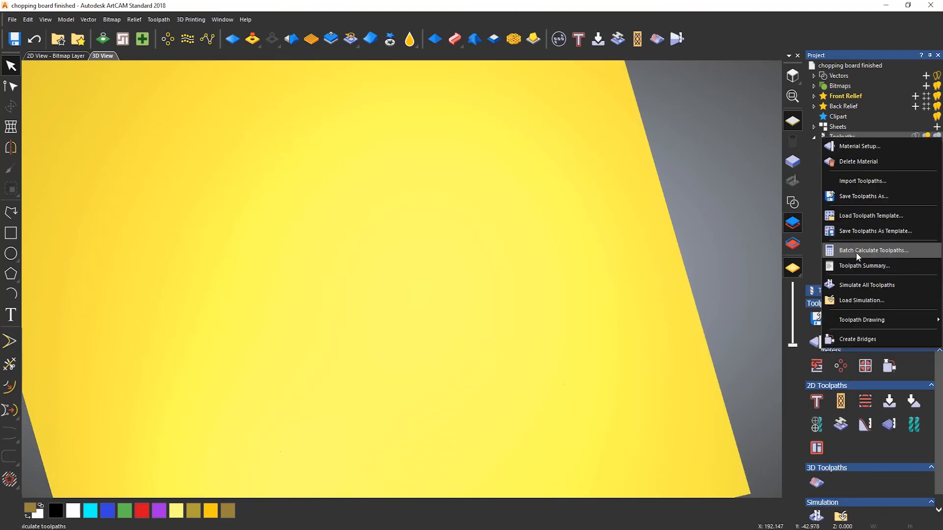
pyautogui.click(861, 284)
pyautogui.click(509, 362)
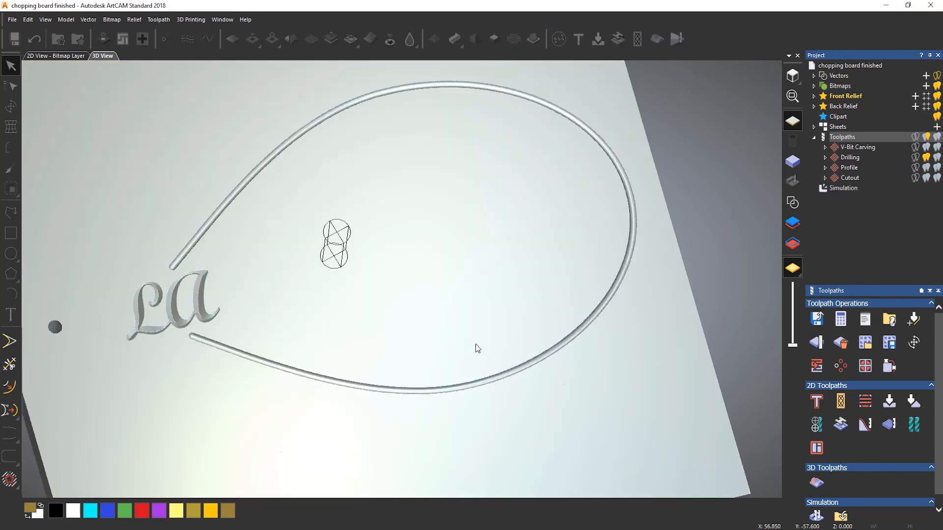
pyautogui.moveTo(403, 320); pyautogui.dragTo(445, 340, button='middle')
pyautogui.moveTo(469, 300); pyautogui.dragTo(491, 313)
pyautogui.scroll(-2, 454, 308)
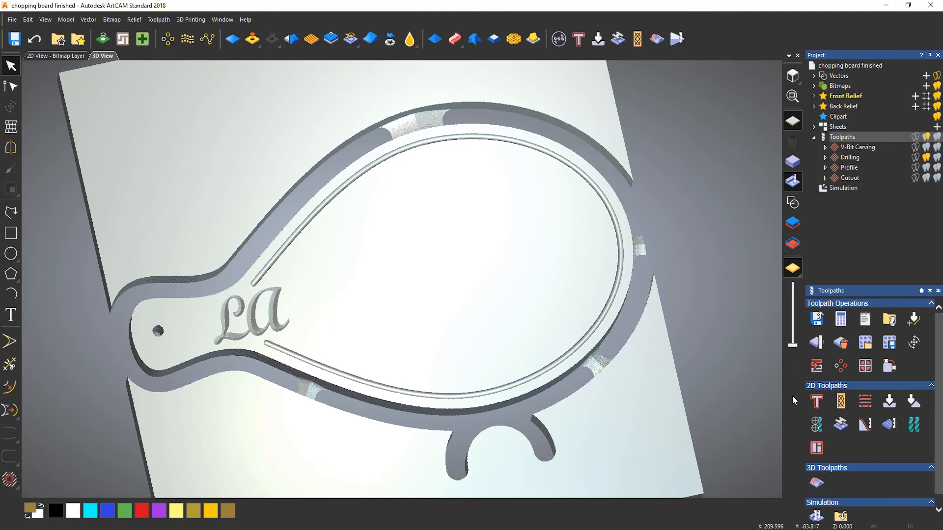
# Set up saving all toolpaths with details appended to file names, using the name part 2 in the Desktop folder 2D Toolpaths for newbie's Part 2
pyautogui.click(817, 319)
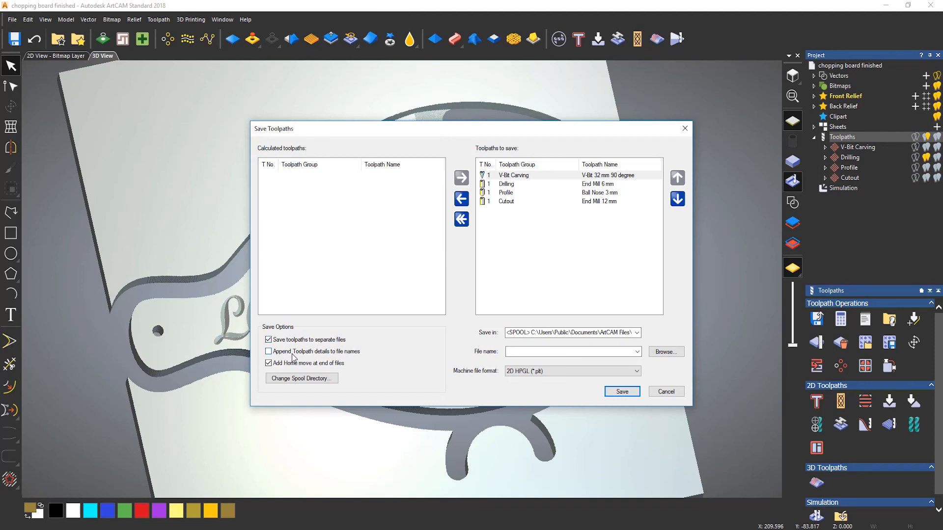
pyautogui.click(269, 351)
pyautogui.click(661, 352)
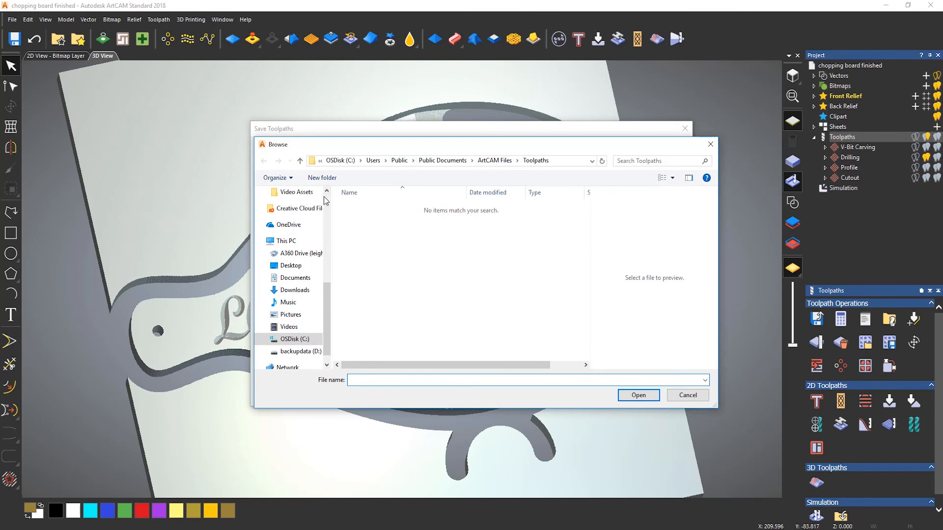
pyautogui.click(299, 268)
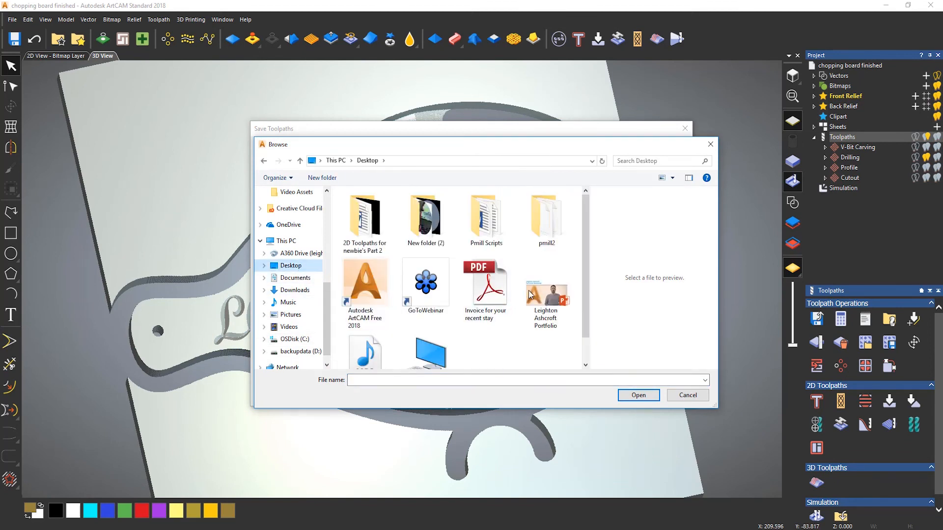
pyautogui.scroll(-1, 405, 234)
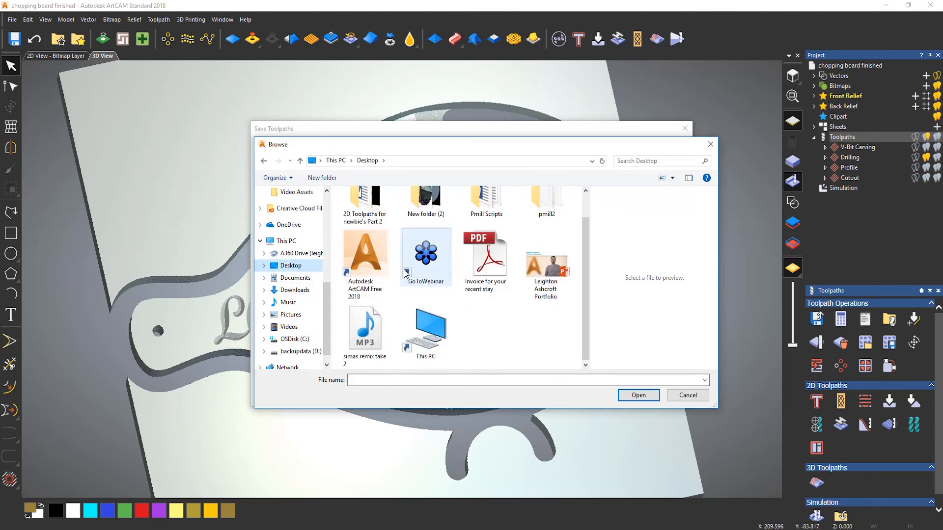
pyautogui.scroll(1, 383, 238)
pyautogui.doubleClick(376, 211)
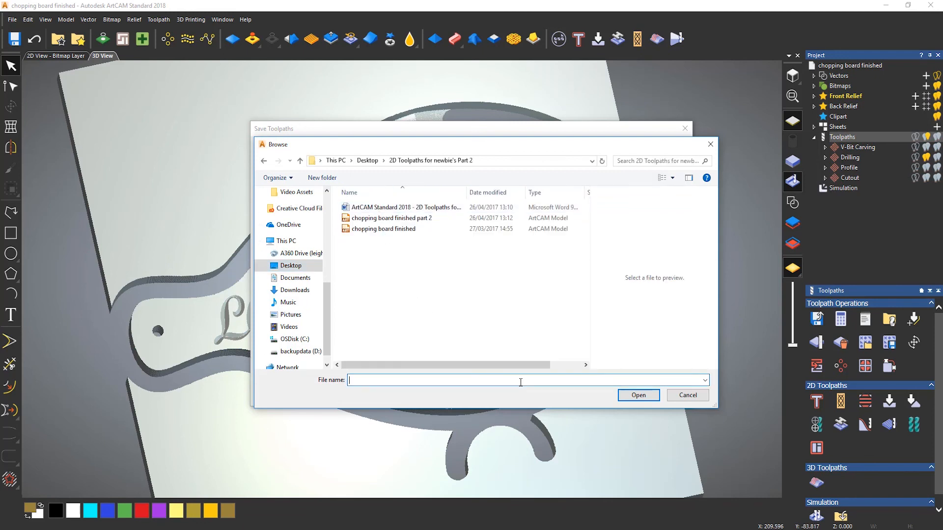
pyautogui.write('part 2')
pyautogui.click(631, 395)
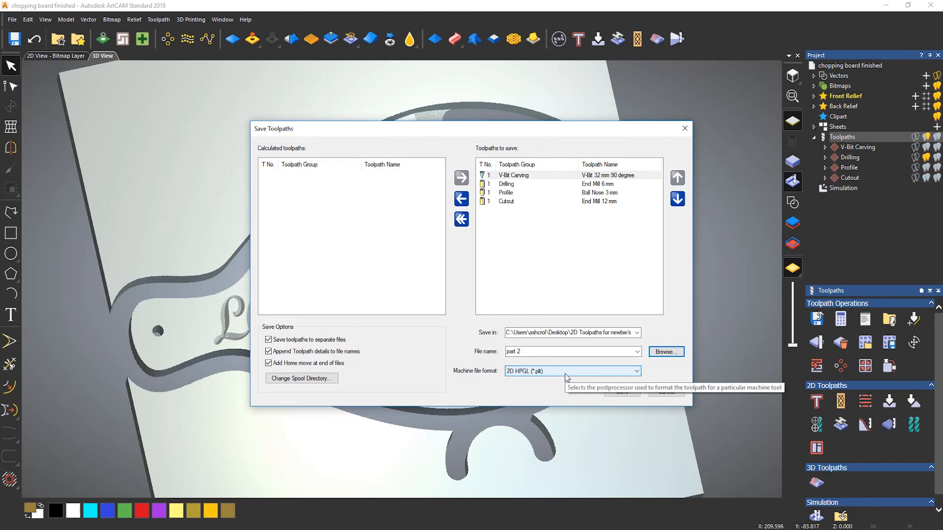
# Set the machine file format to G-Code Arcs (mm) (*.tap), save the toolpaths and close the save settings
pyautogui.click(537, 377)
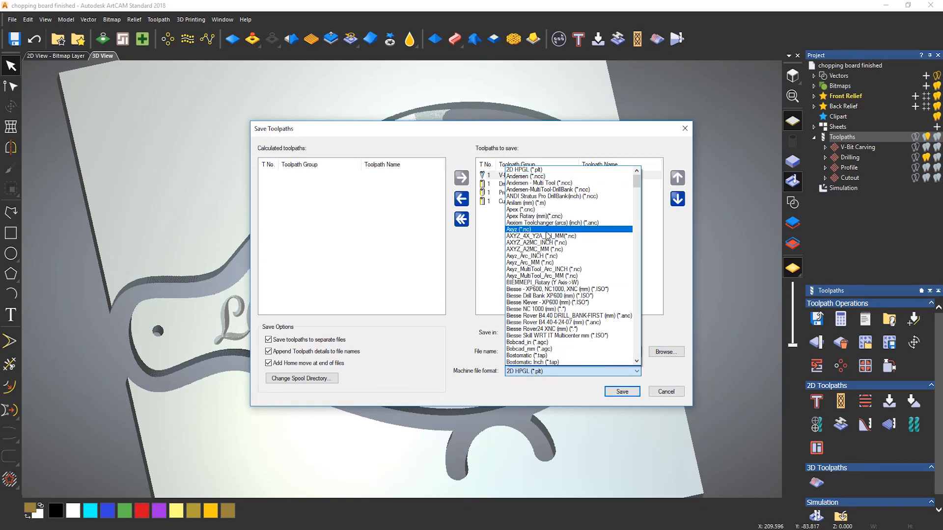
pyautogui.scroll(-5, 550, 250)
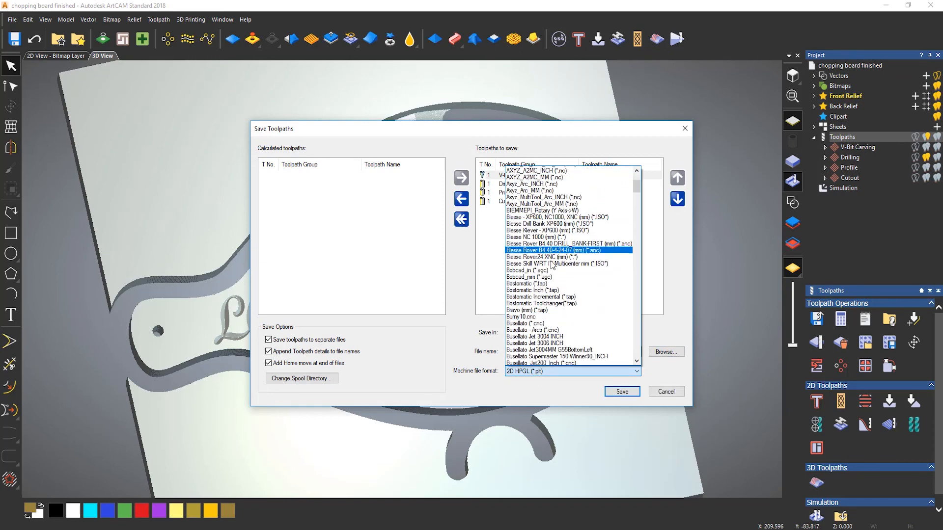
pyautogui.scroll(-8, 552, 265)
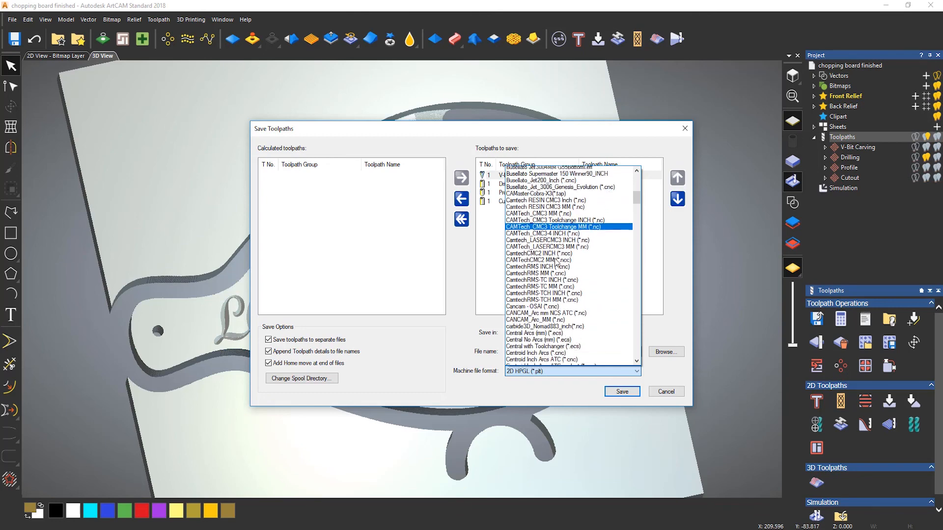
pyautogui.scroll(-9, 558, 262)
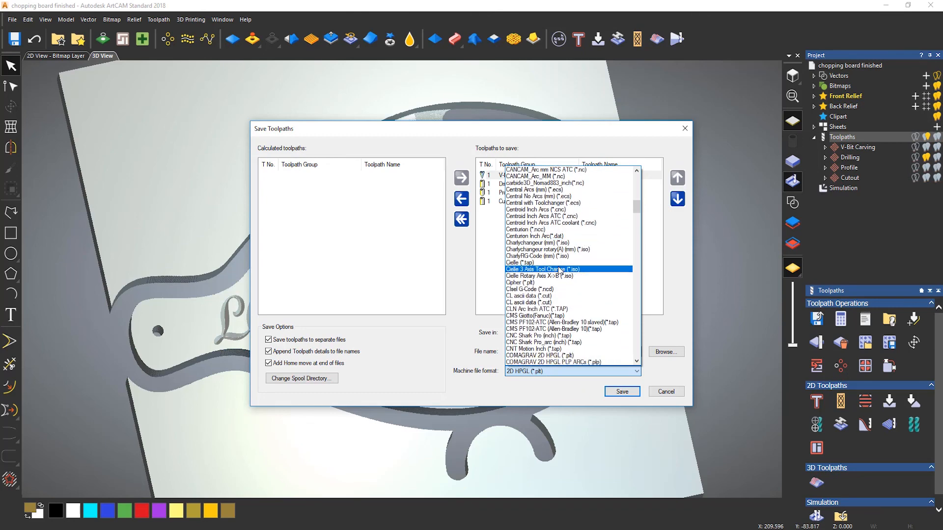
pyautogui.scroll(-13, 563, 265)
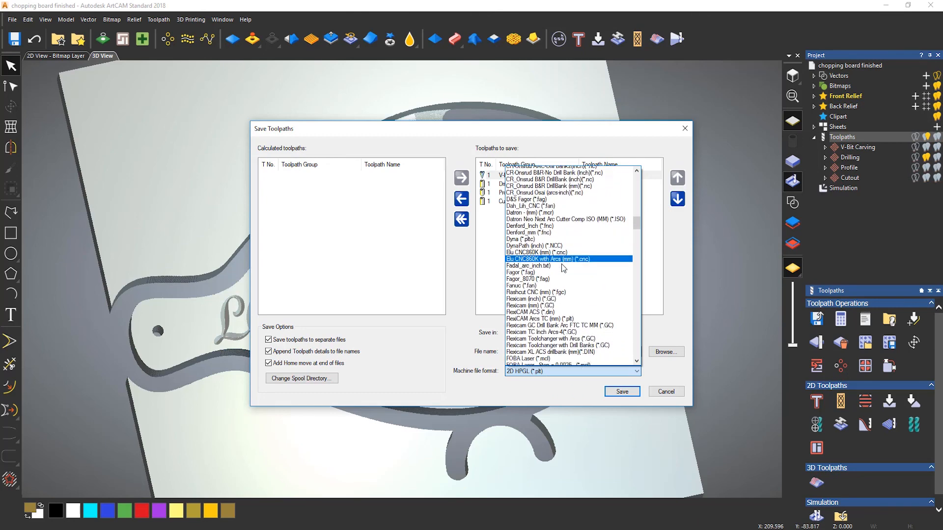
pyautogui.scroll(-10, 564, 268)
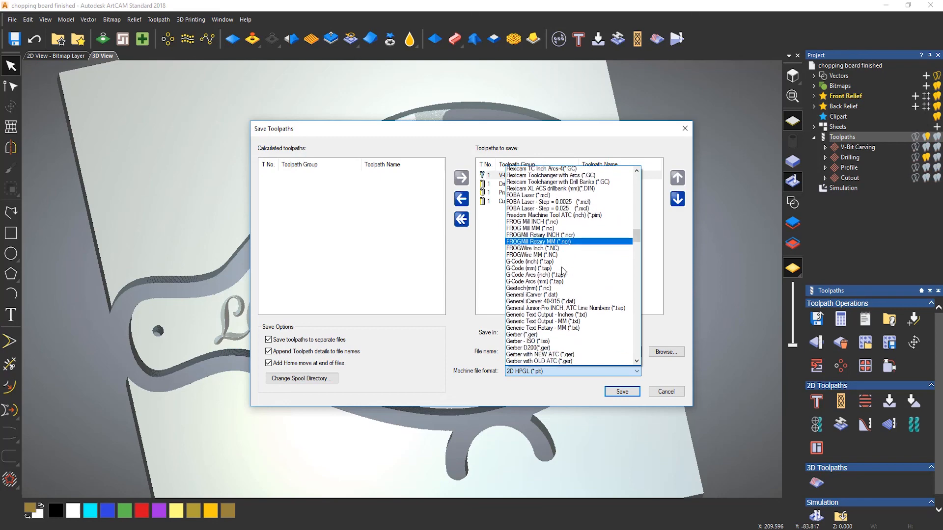
pyautogui.scroll(7, 557, 240)
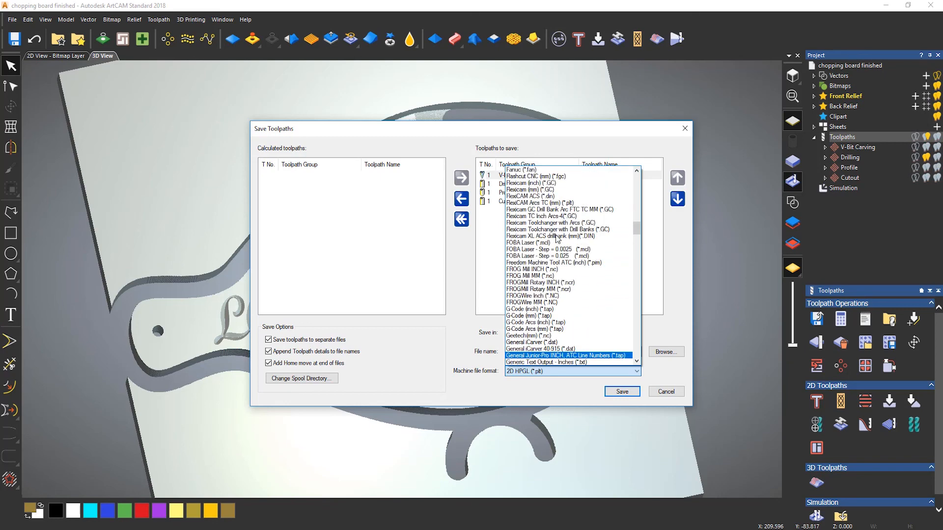
pyautogui.scroll(11, 557, 240)
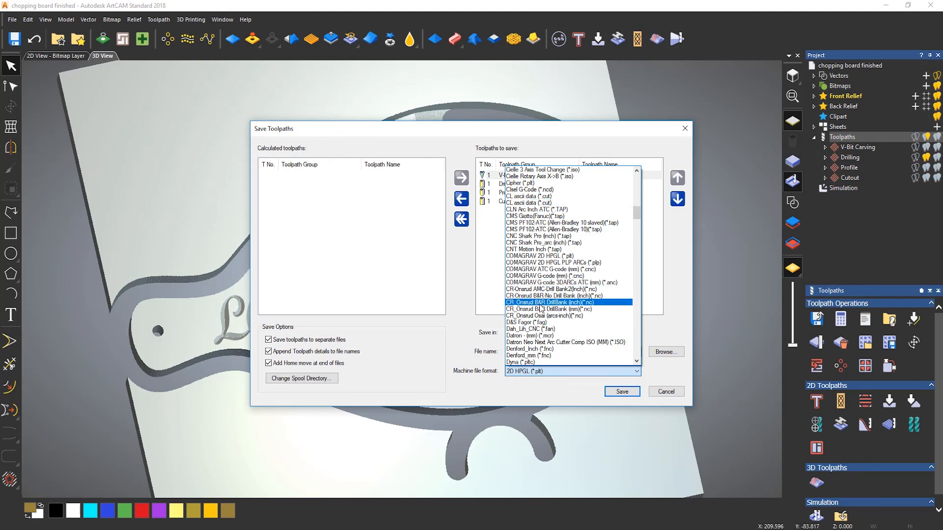
pyautogui.scroll(-4, 544, 271)
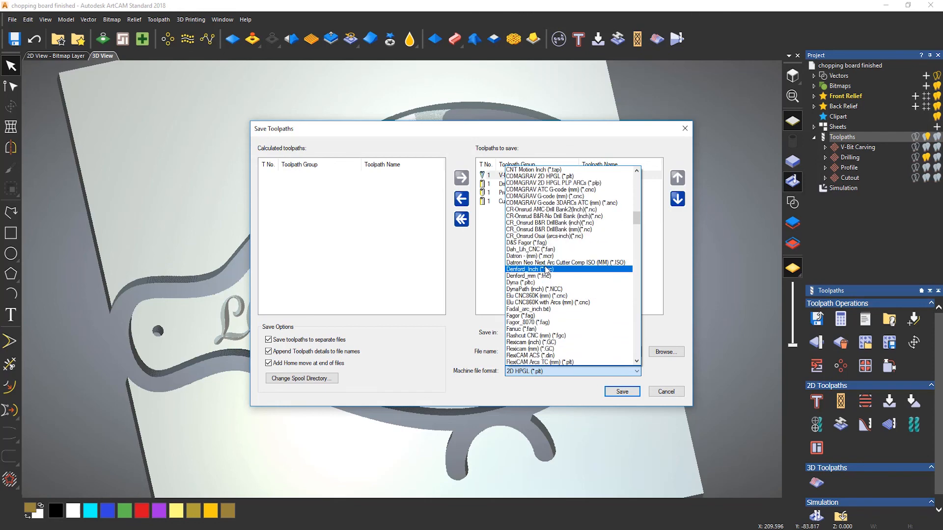
pyautogui.scroll(-7, 545, 270)
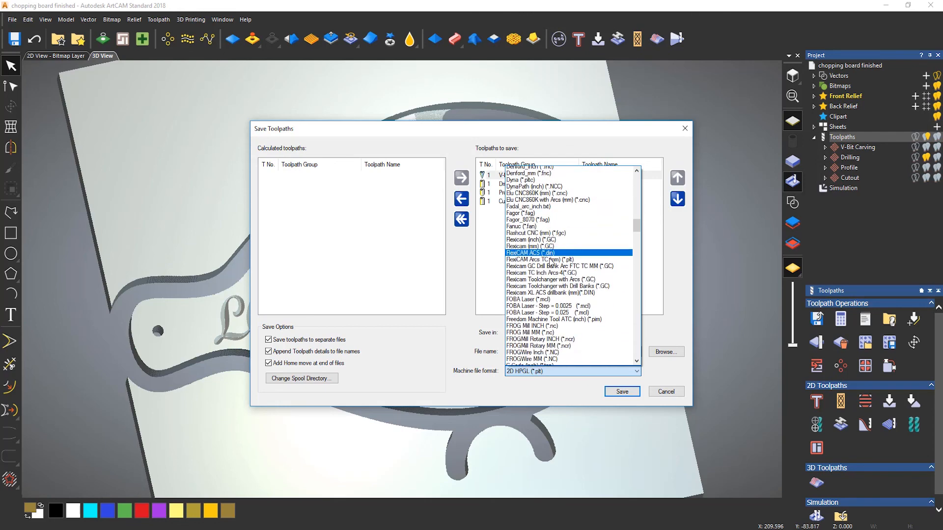
pyautogui.scroll(-3, 550, 262)
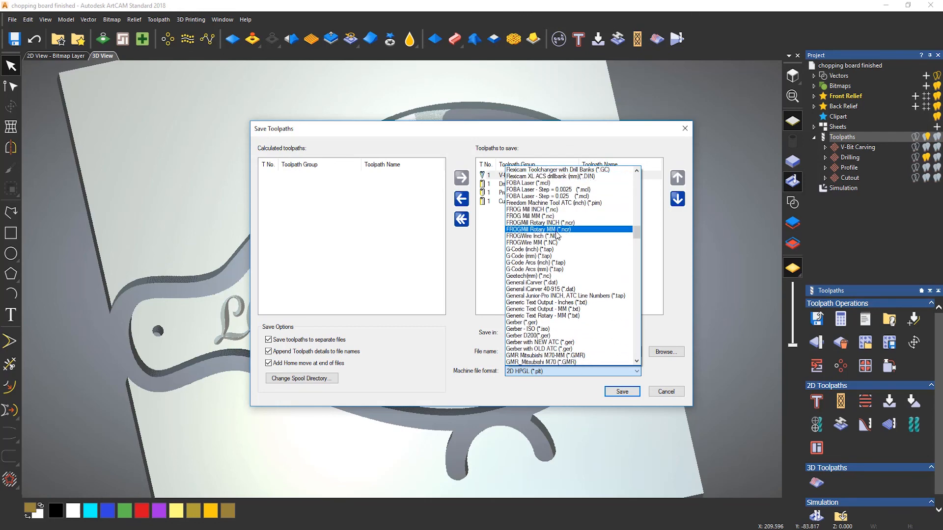
pyautogui.scroll(1, 556, 236)
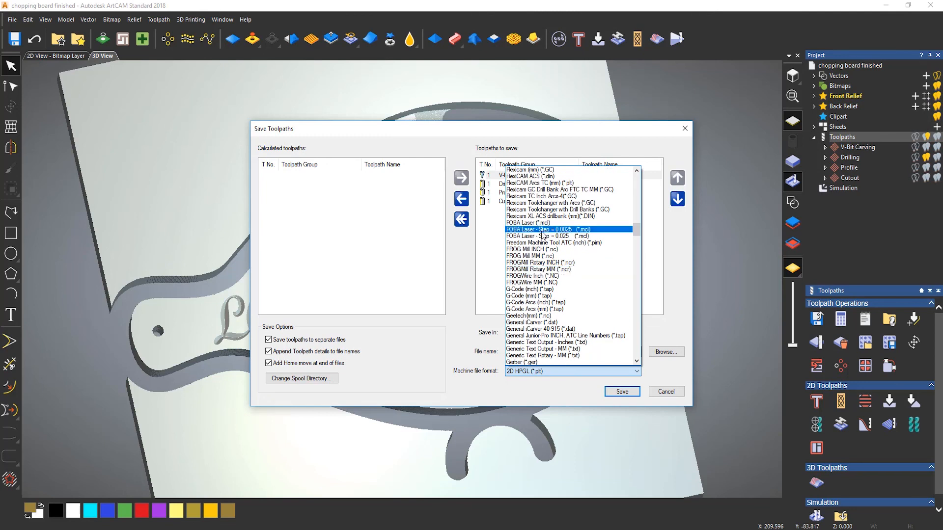
pyautogui.click(548, 309)
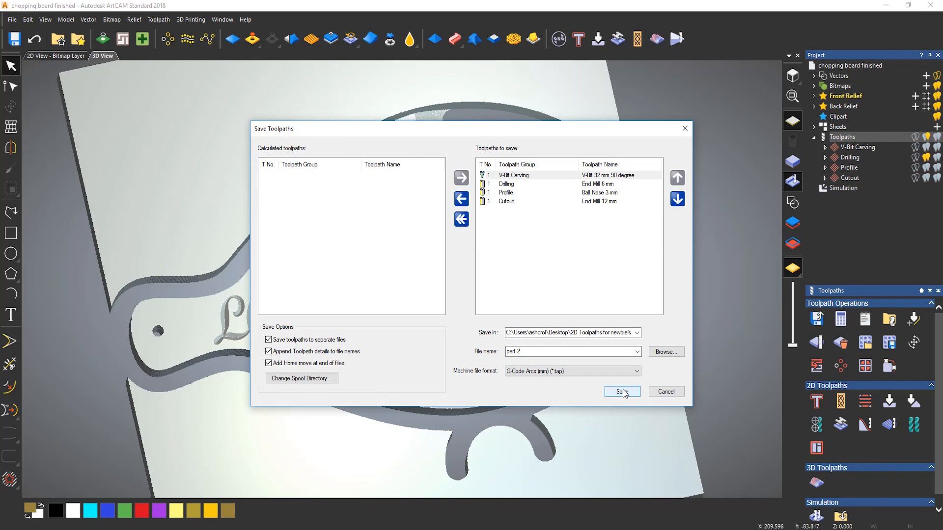
pyautogui.click(668, 392)
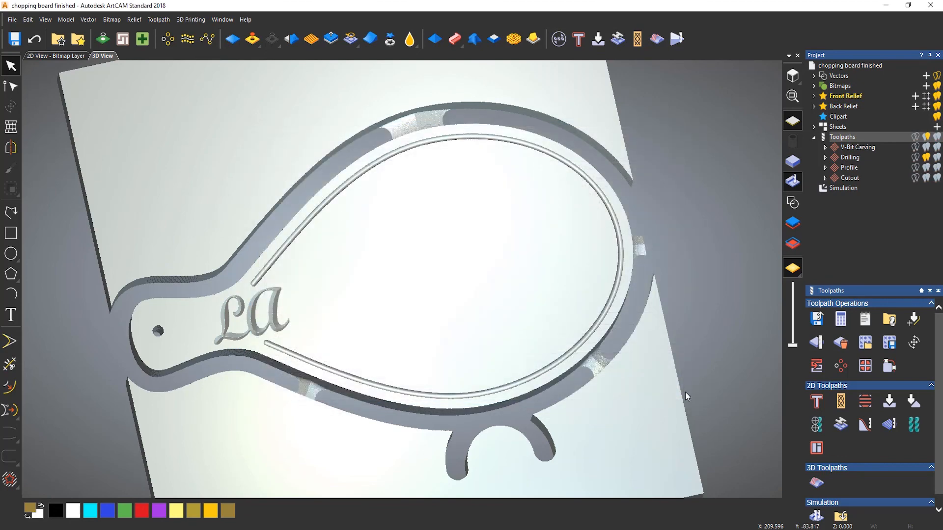
# Switch to File Explorer, open the saved V-Bit Carving TAP file from the output folder and read through its G-code
pyautogui.click(885, 5)
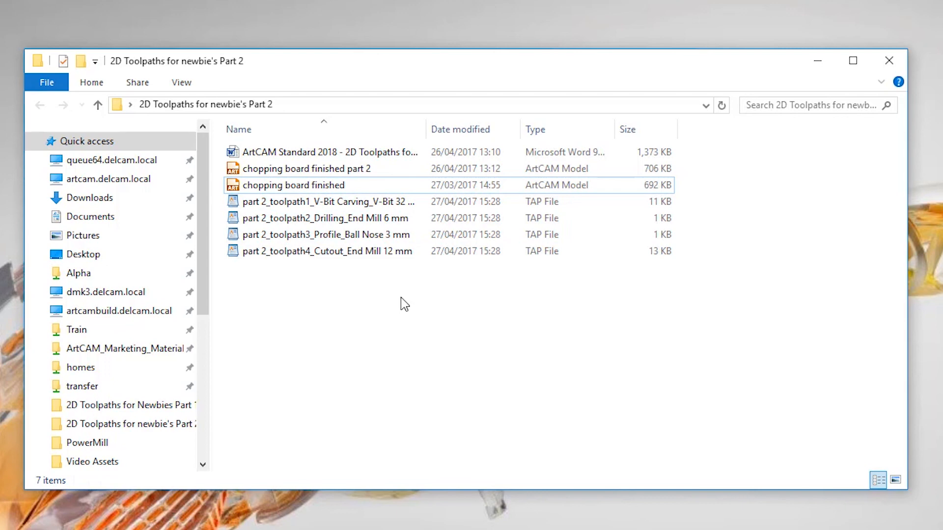
pyautogui.click(355, 205)
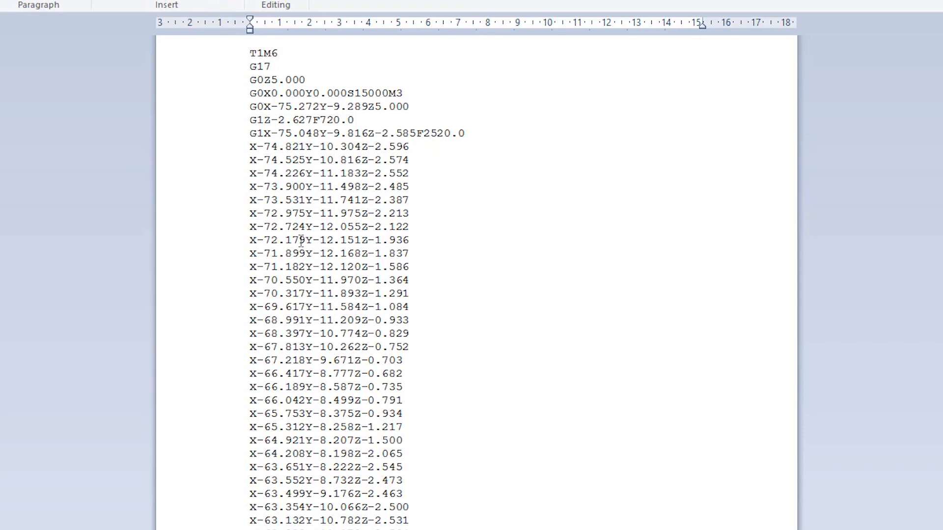
pyautogui.scroll(-2, 399, 451)
pyautogui.scroll(-4, 399, 452)
pyautogui.scroll(-20, 547, 427)
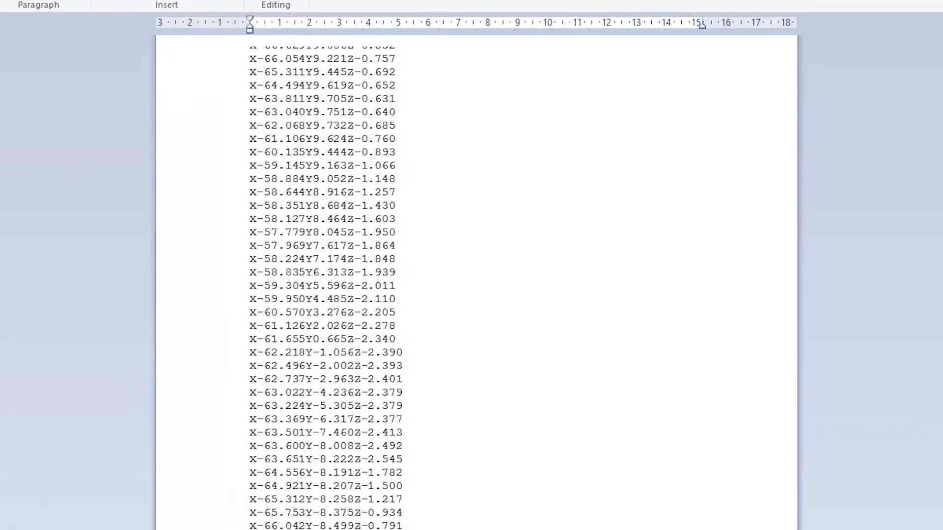